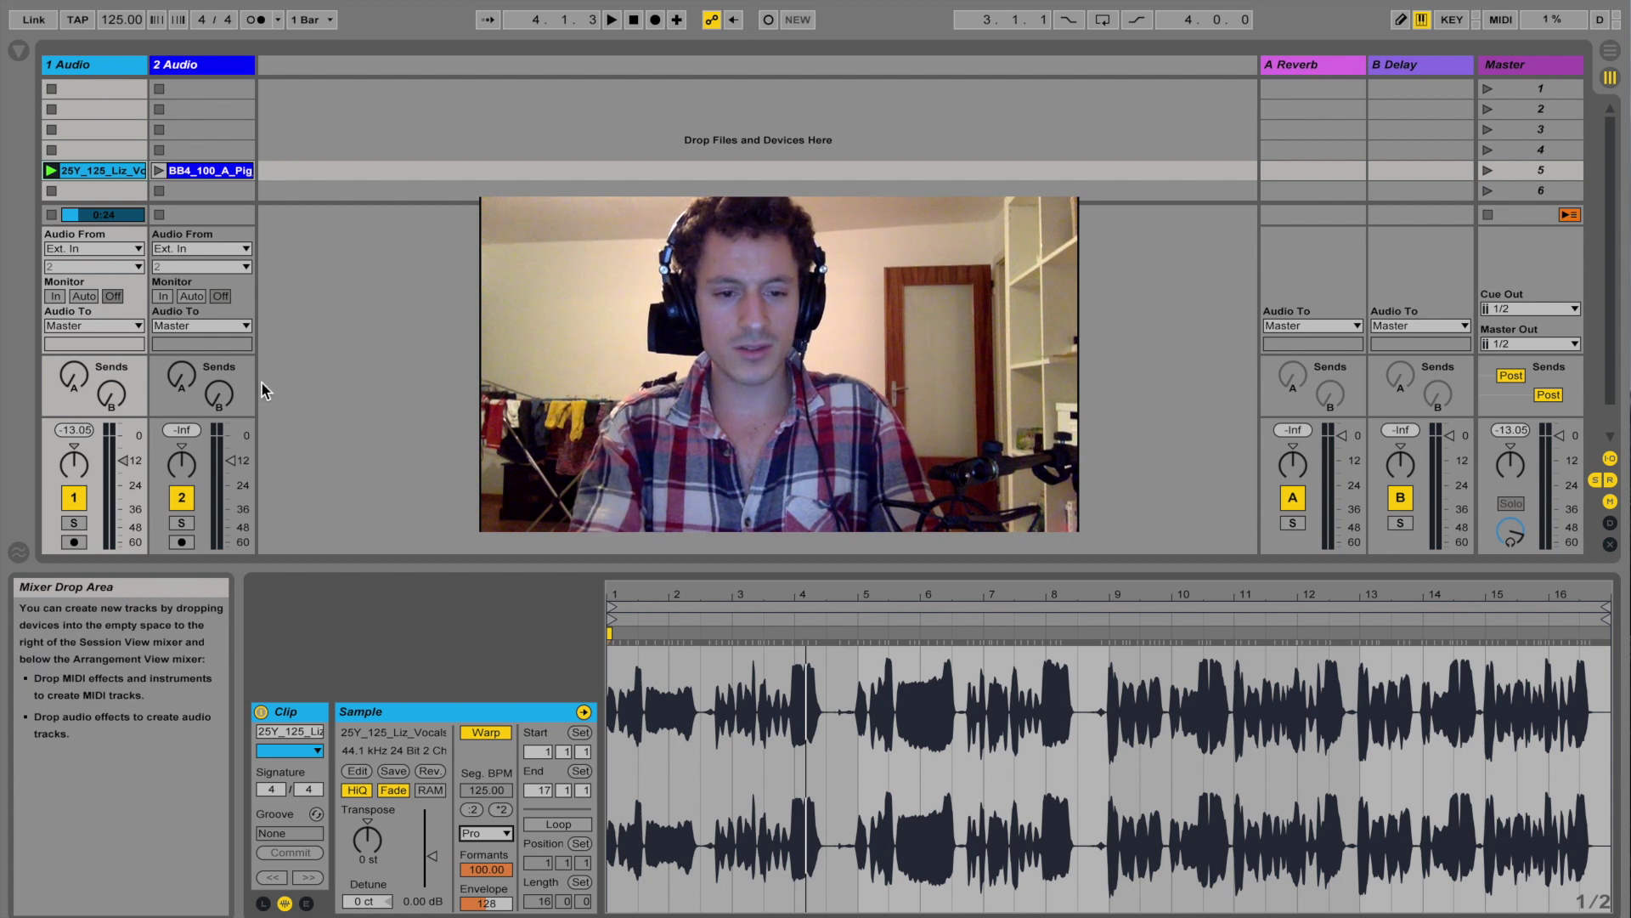
Audition the vocal clip on the first audio track and set its warp mode to Complex.
{"action": "key", "text": "space"}
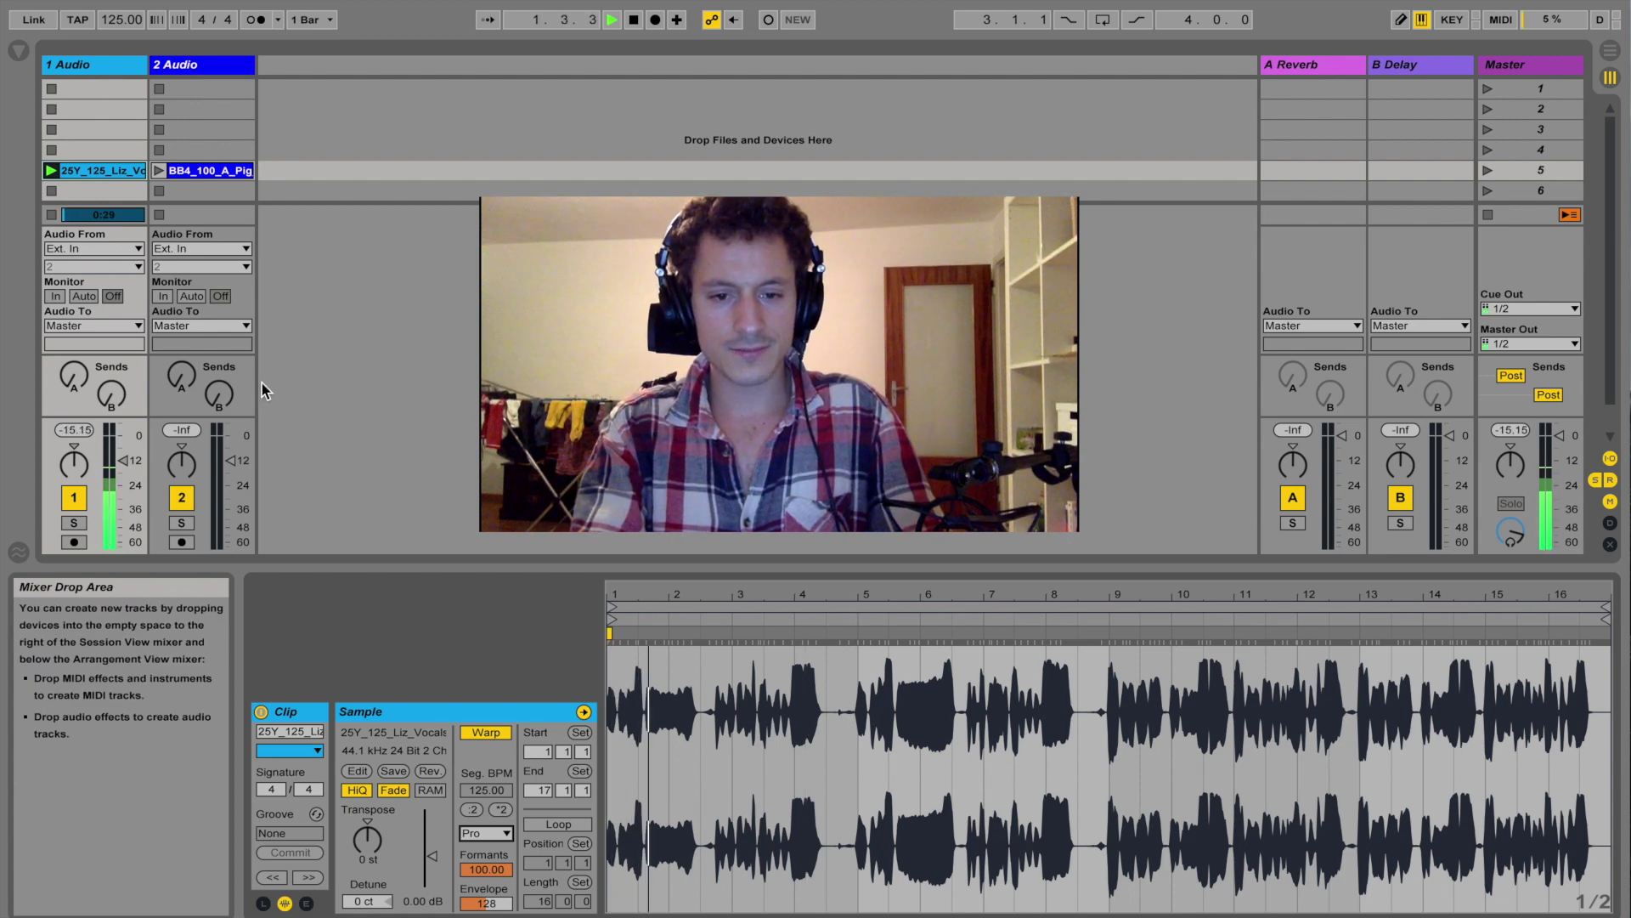
{"action": "key", "text": "space"}
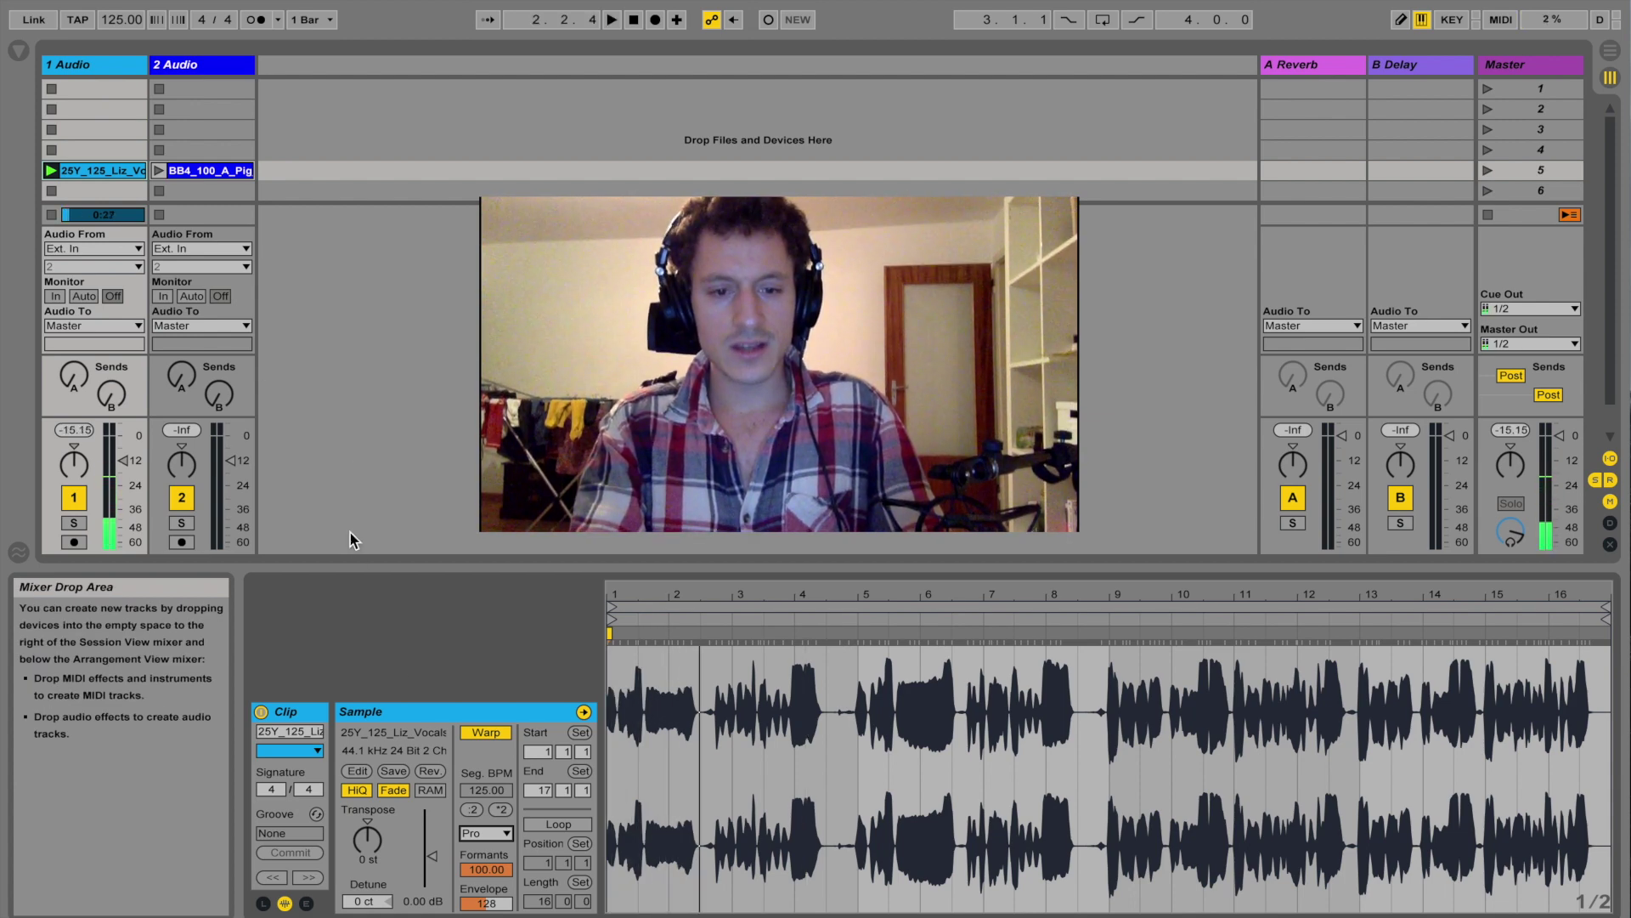
{"action": "left_click", "coordinate": [484, 833]}
{"action": "left_click", "coordinate": [488, 915]}
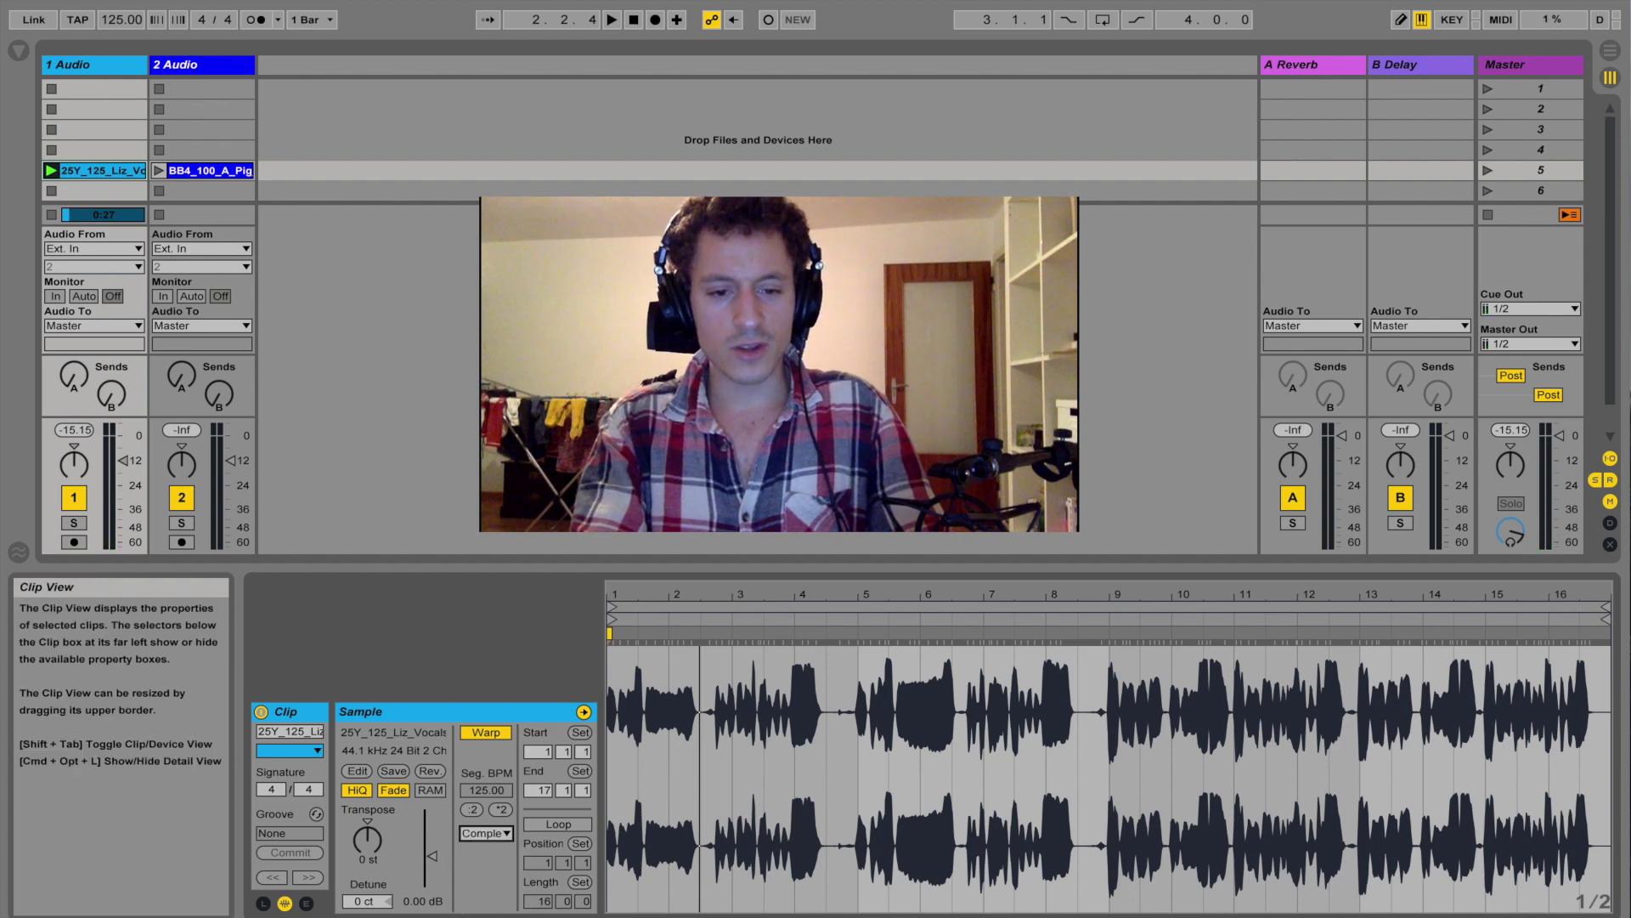
Set the vocal clip's transposition to -9 st and audition it in Complex warp mode.
{"action": "left_click_drag", "start_coordinate": [370, 842], "coordinate": [371, 862]}
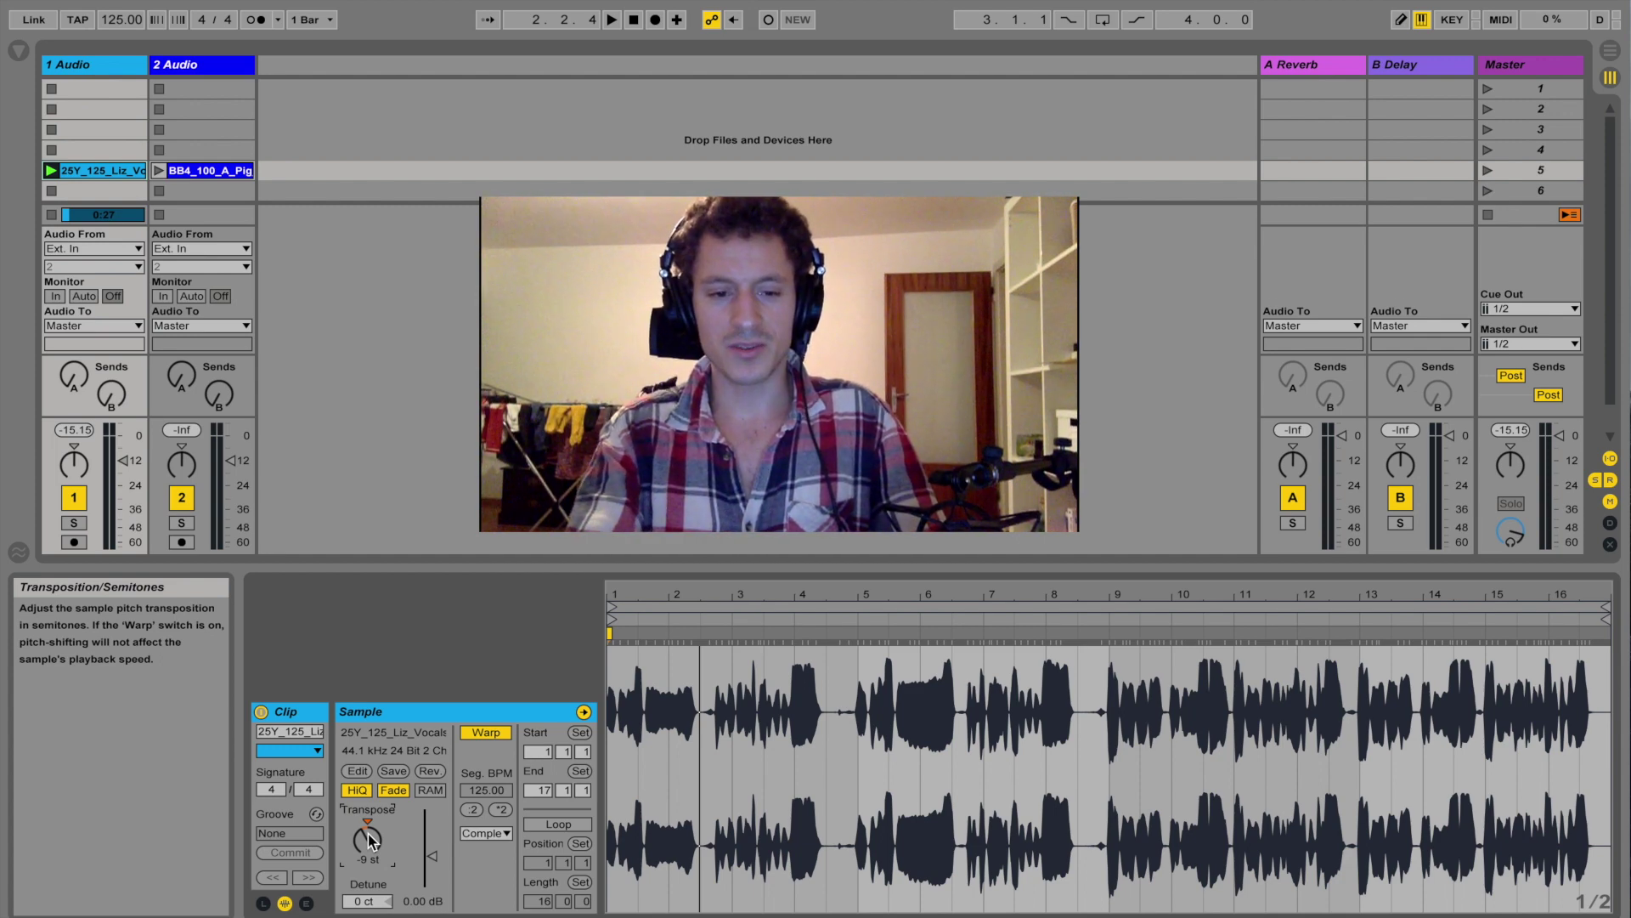
{"action": "key", "text": "space"}
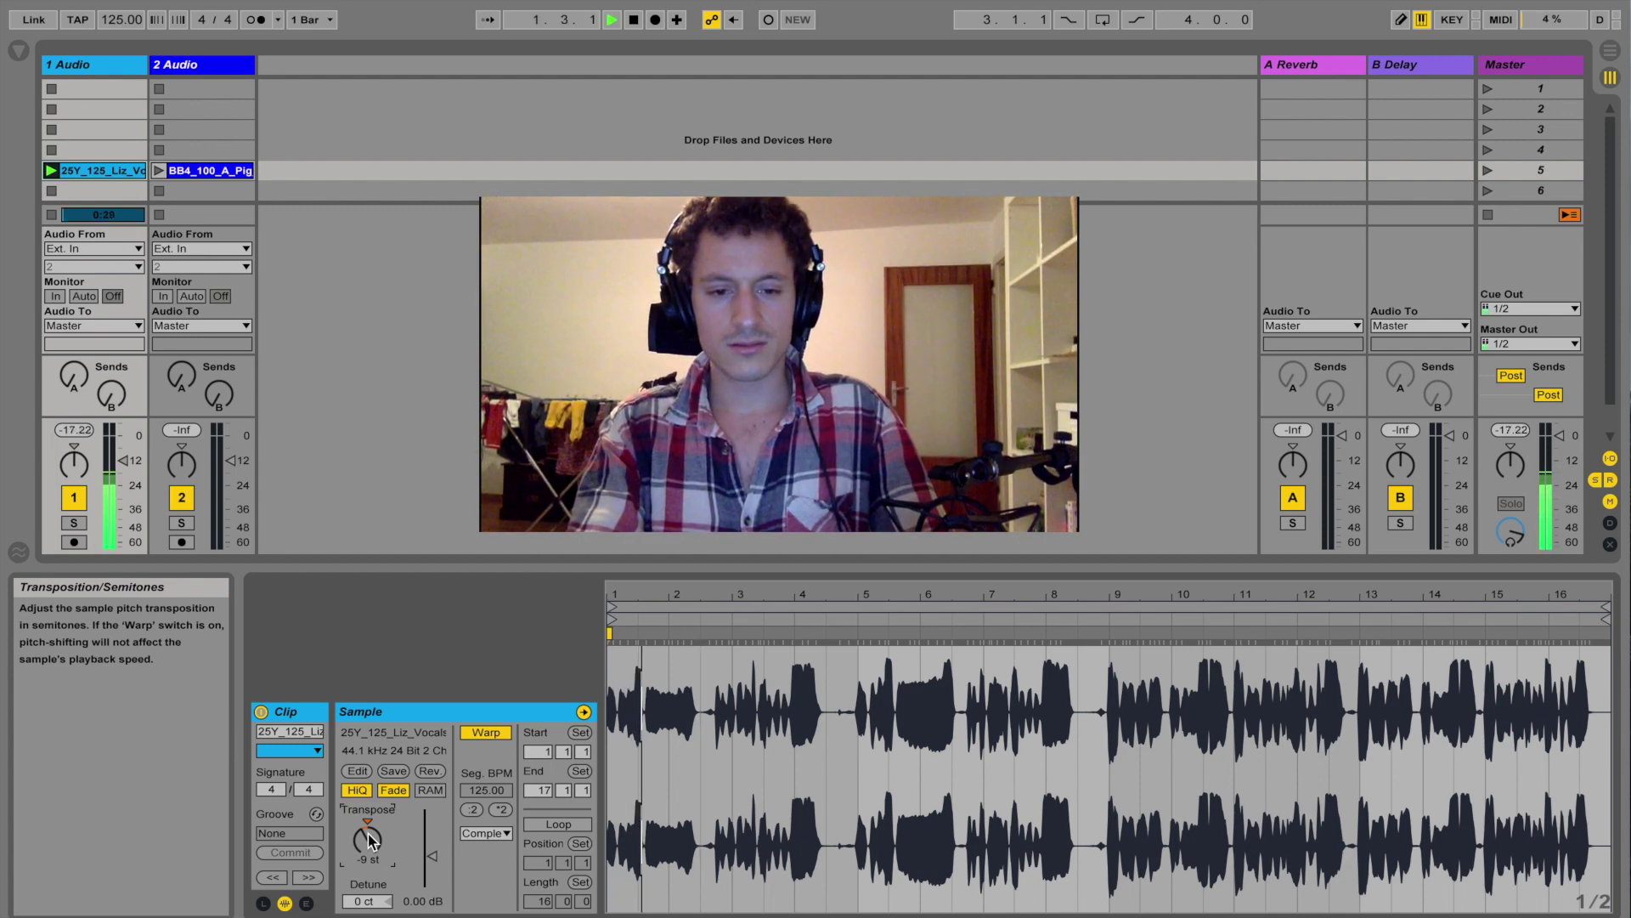
{"action": "key", "text": "space"}
Audition the vocal clip transposed to 7 st, and reset its transposition to 0 st.
{"action": "left_click", "coordinate": [369, 834]}
{"action": "type", "text": "7"}
{"action": "key", "text": "Return"}
{"action": "key", "text": "space"}
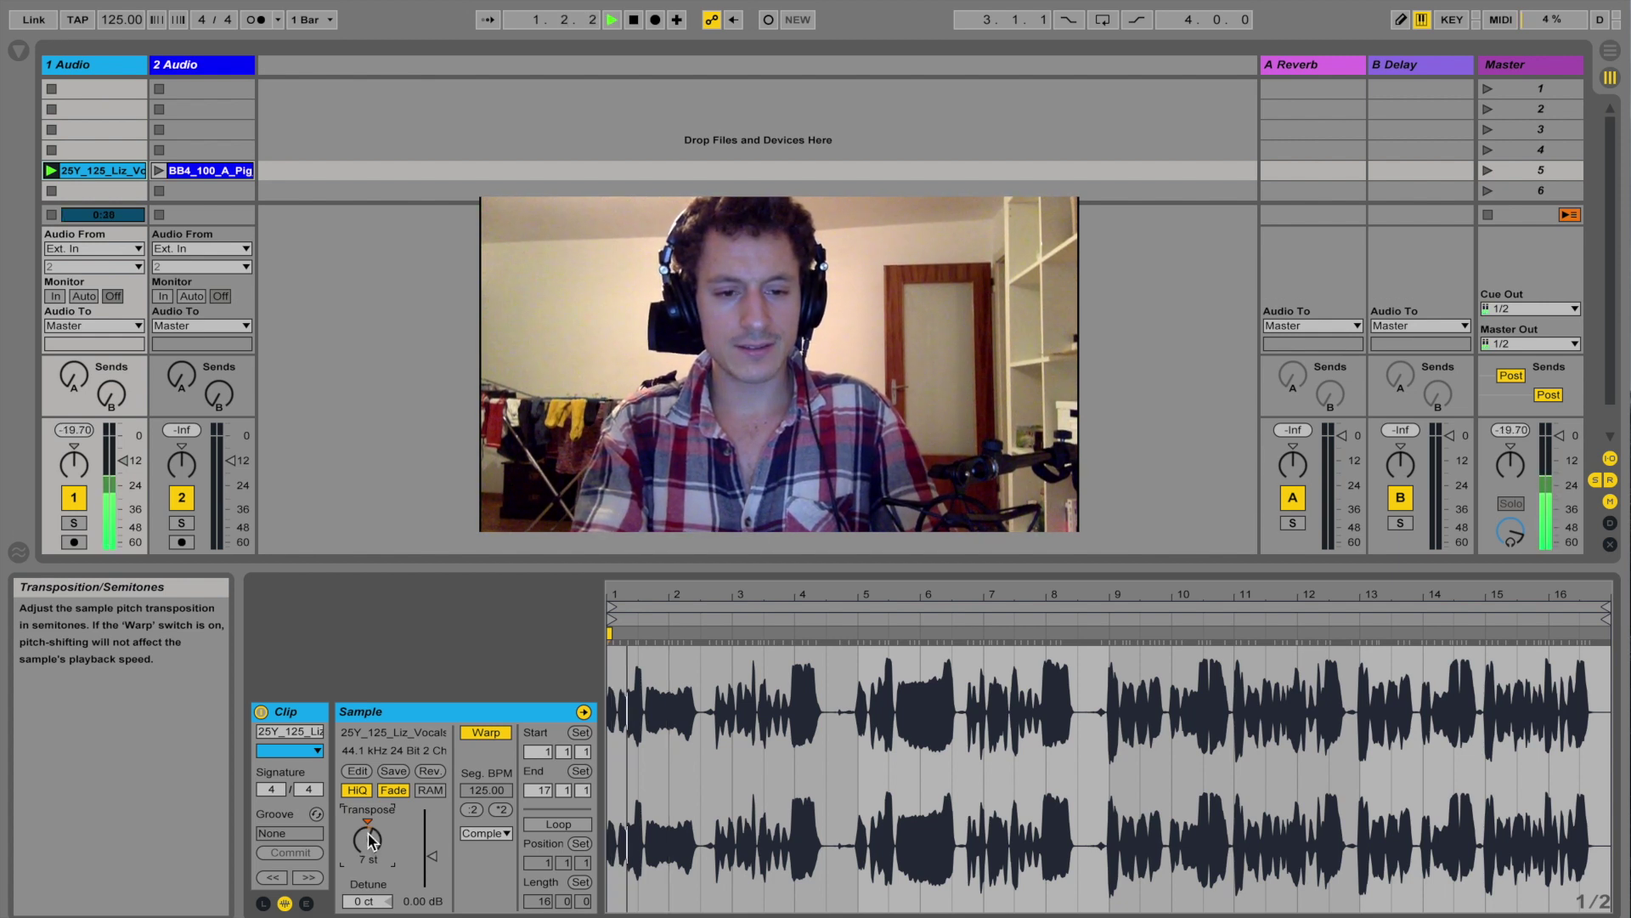
{"action": "key", "text": "space"}
{"action": "key", "text": "Delete"}
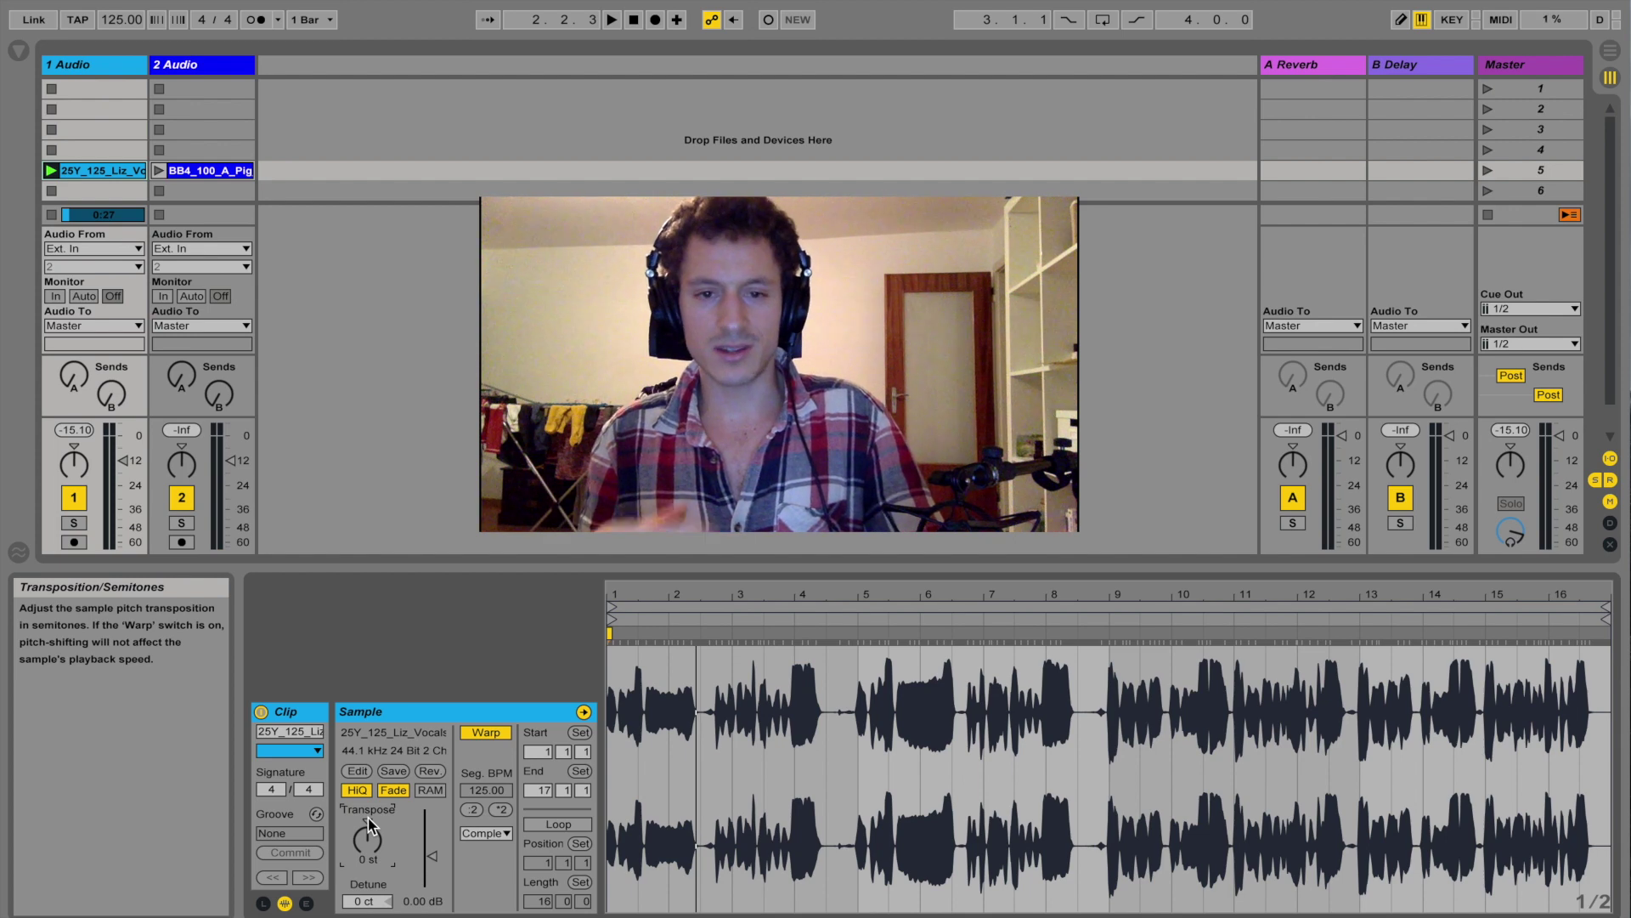
Set the vocal clip's warp mode to Complex Pro and compare its playback at 0 st and -1 st.
{"action": "left_click", "coordinate": [483, 834]}
{"action": "left_click", "coordinate": [492, 915]}
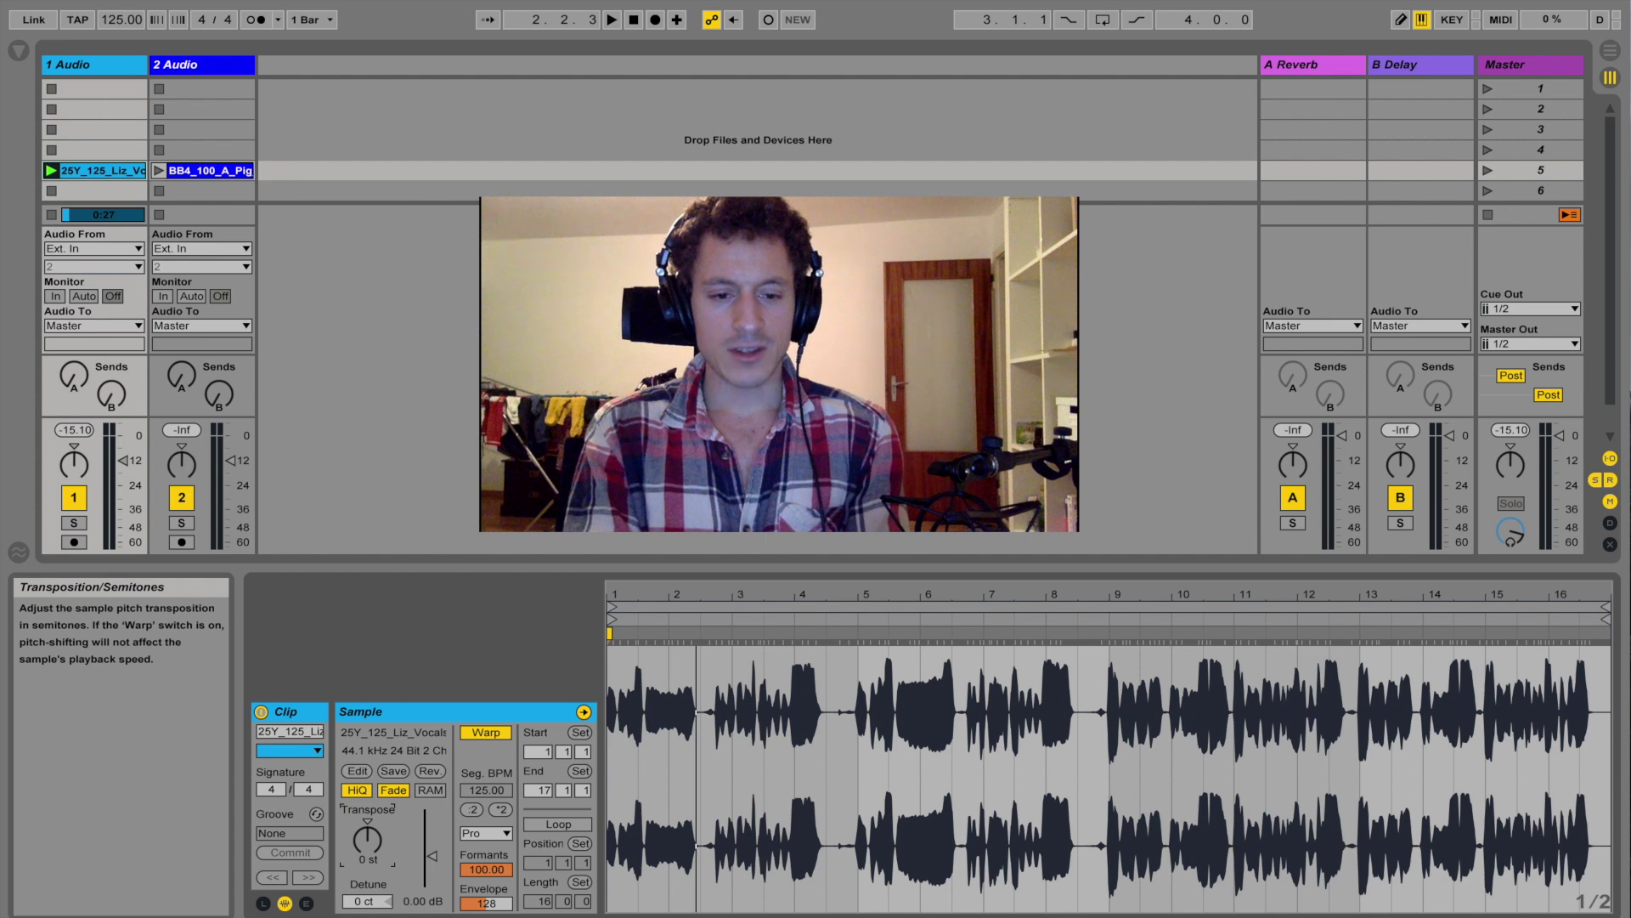
{"action": "key", "text": "space"}
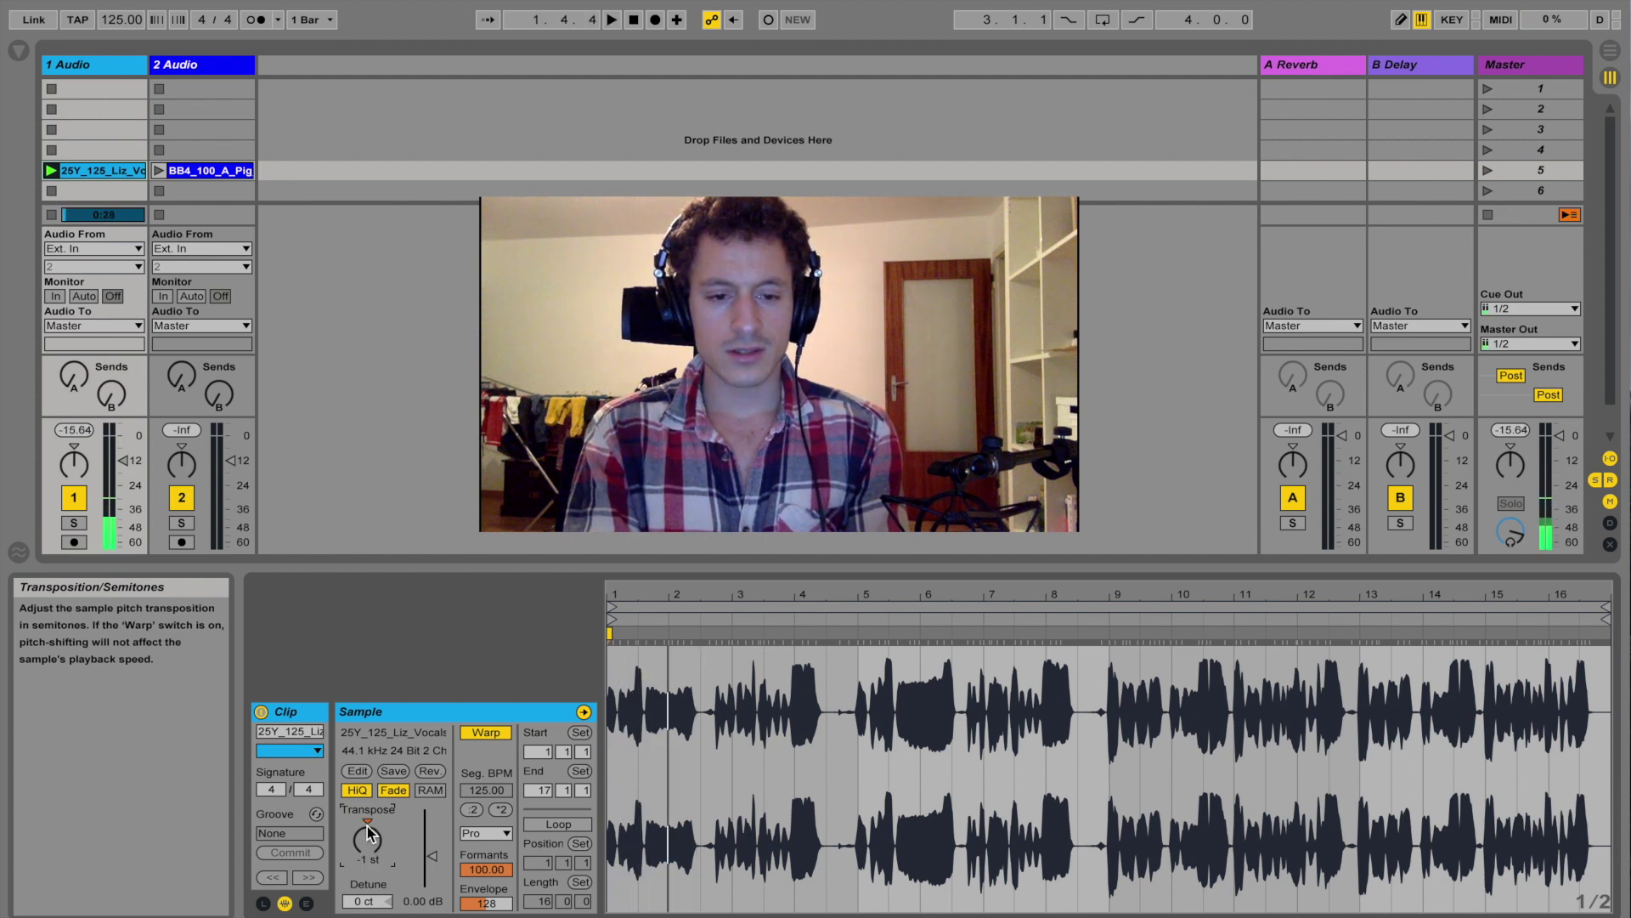
{"action": "left_click_drag", "start_coordinate": [367, 826], "coordinate": [367, 821]}
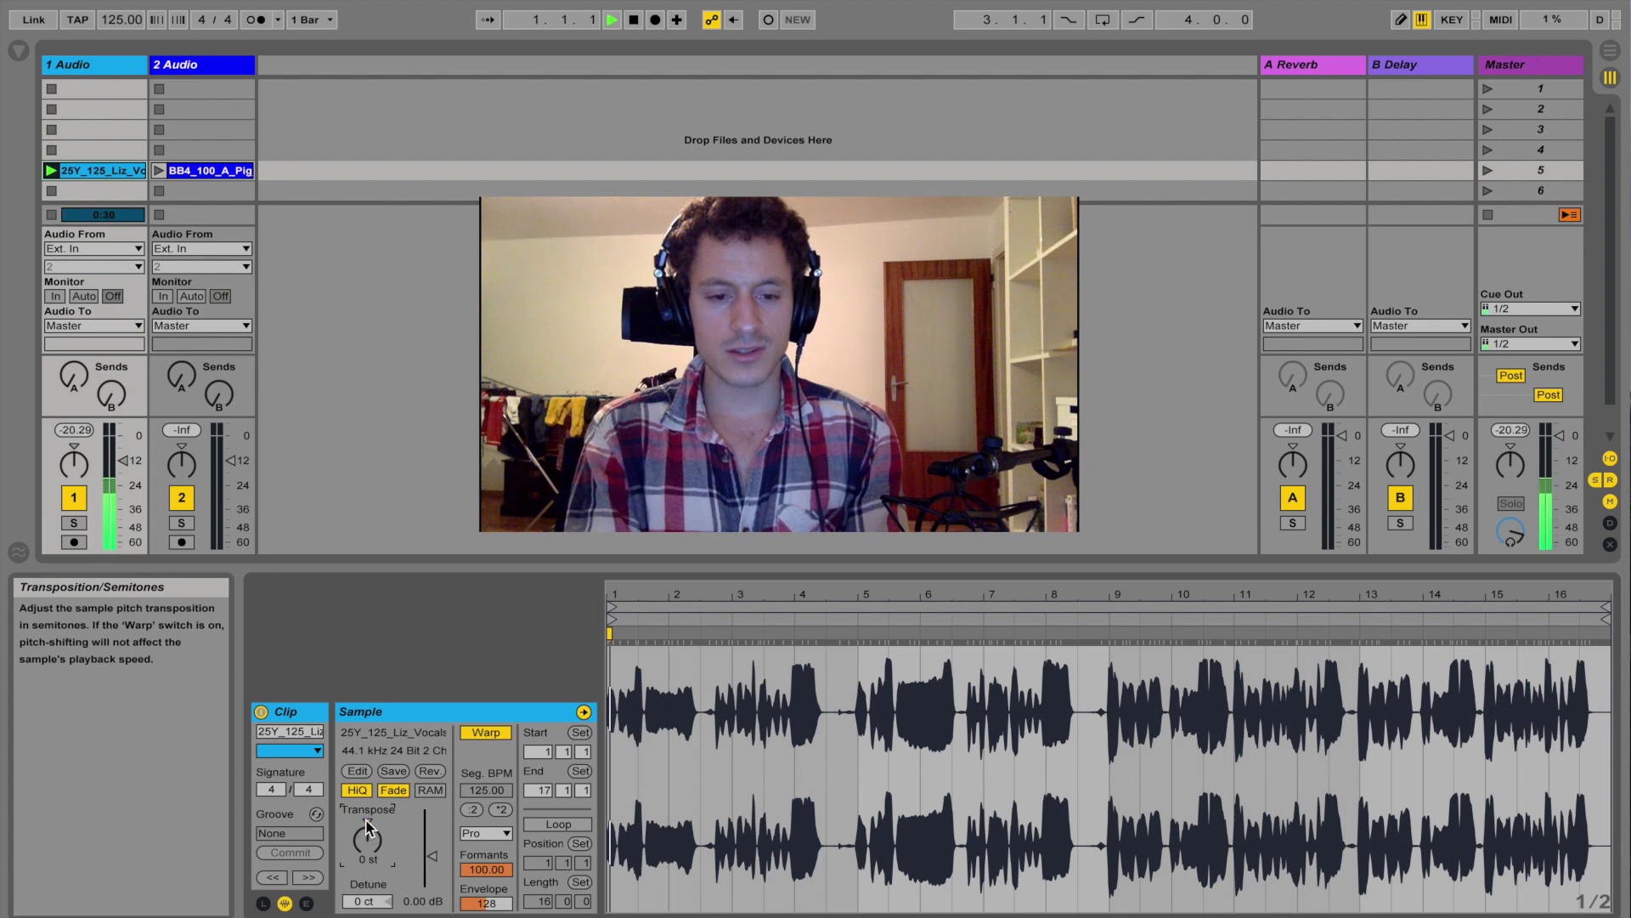
{"action": "key", "text": "Down"}
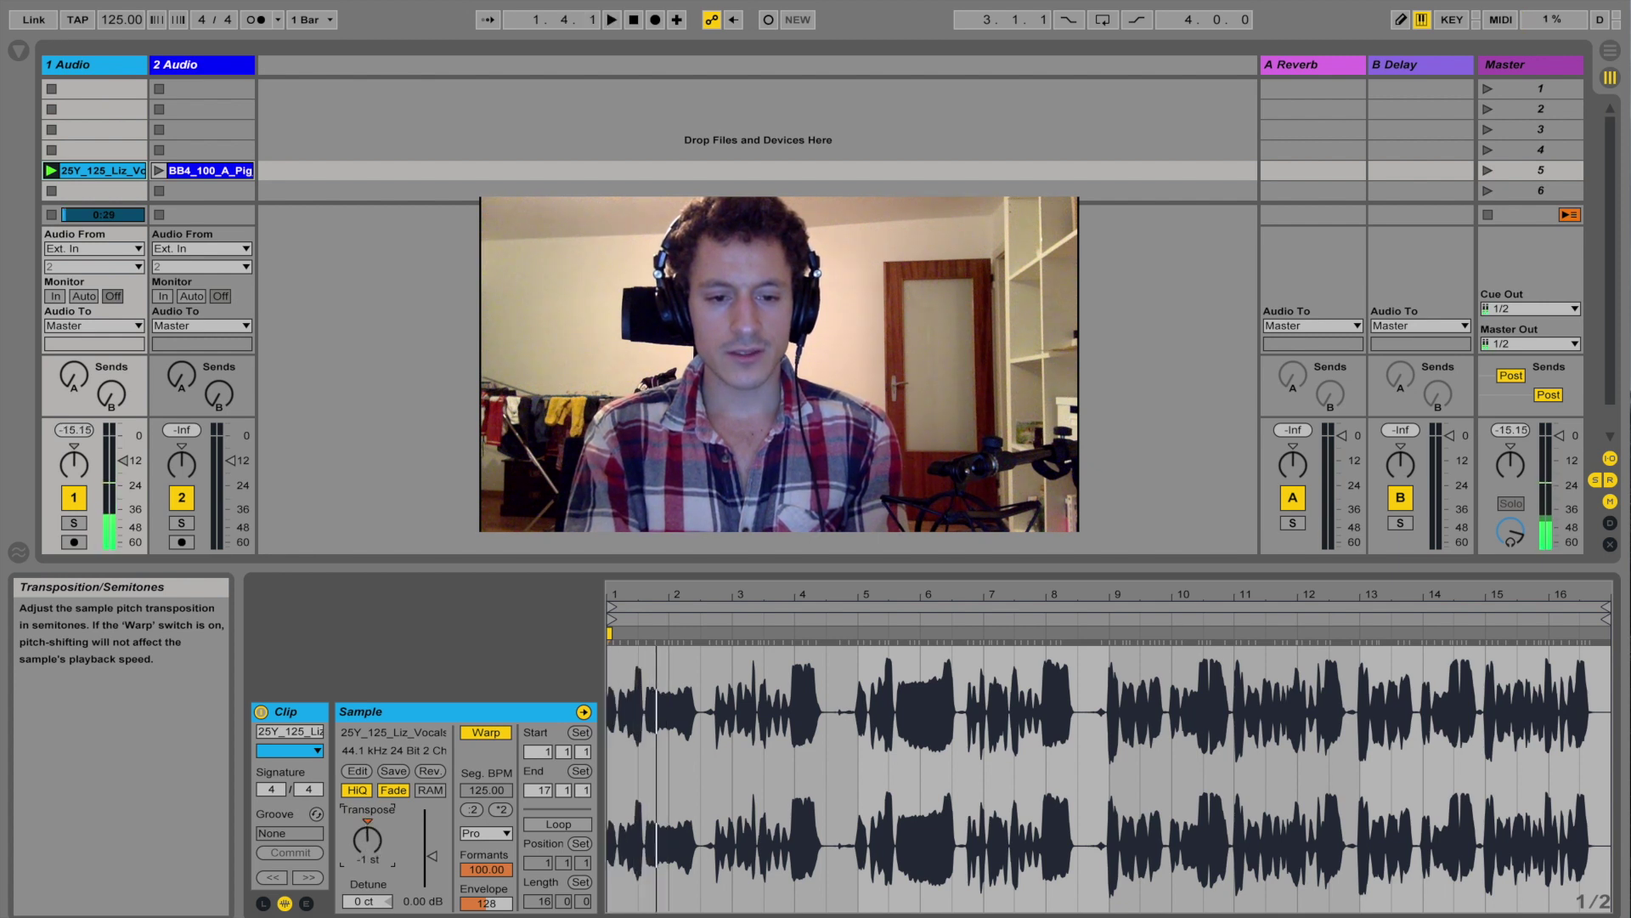
{"action": "key", "text": "space"}
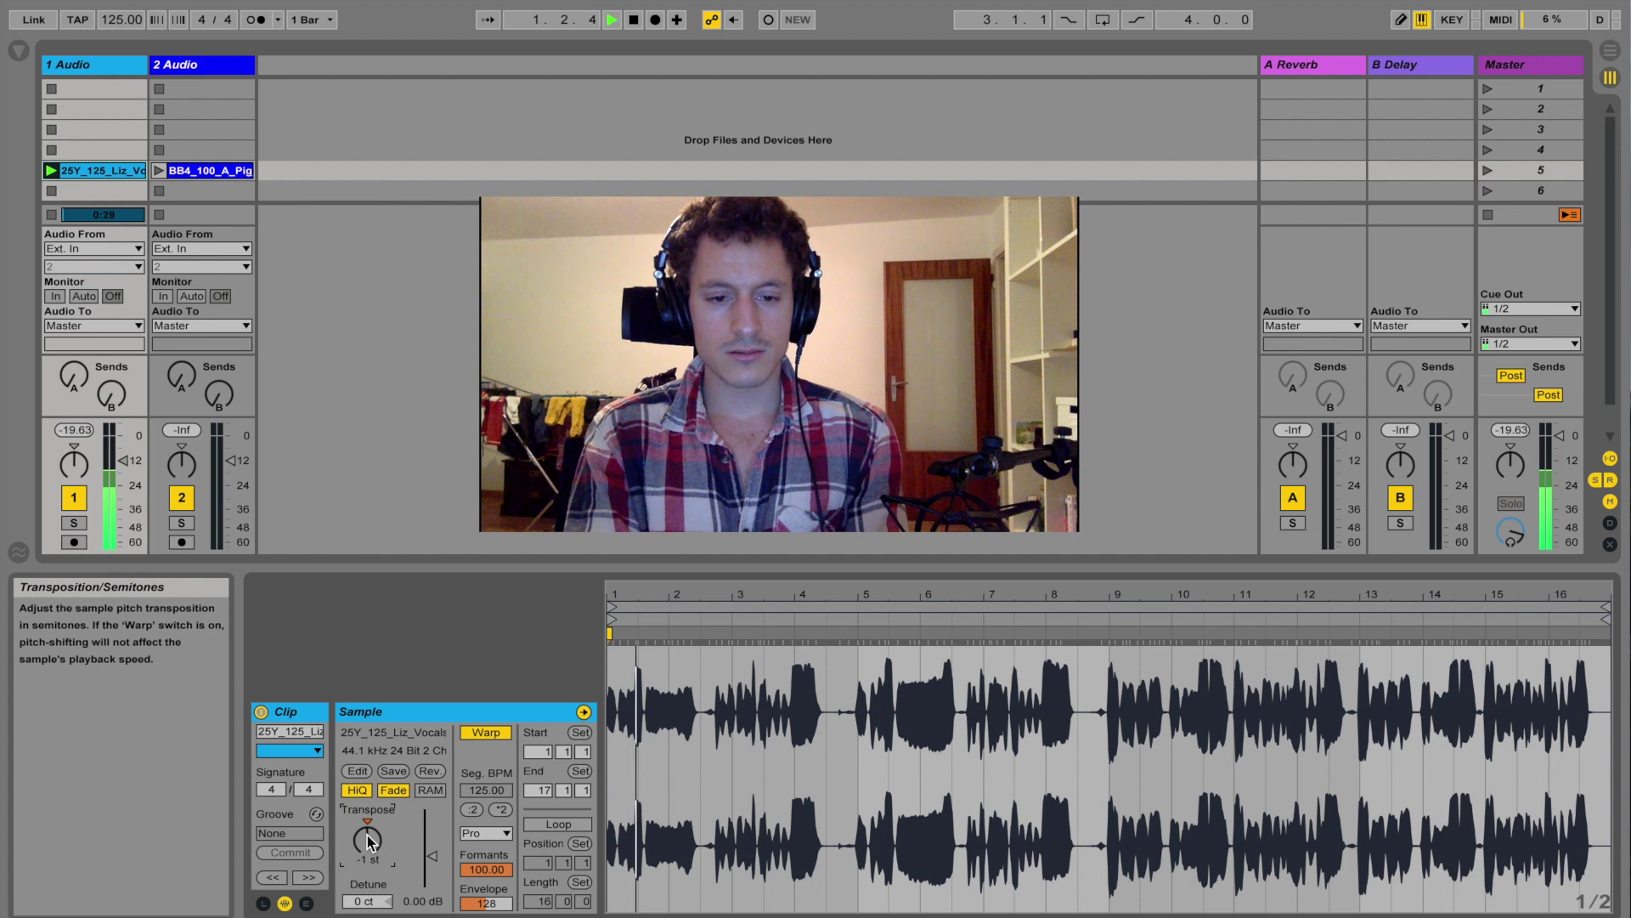
{"action": "key", "text": "space"}
{"action": "key", "text": "Up"}
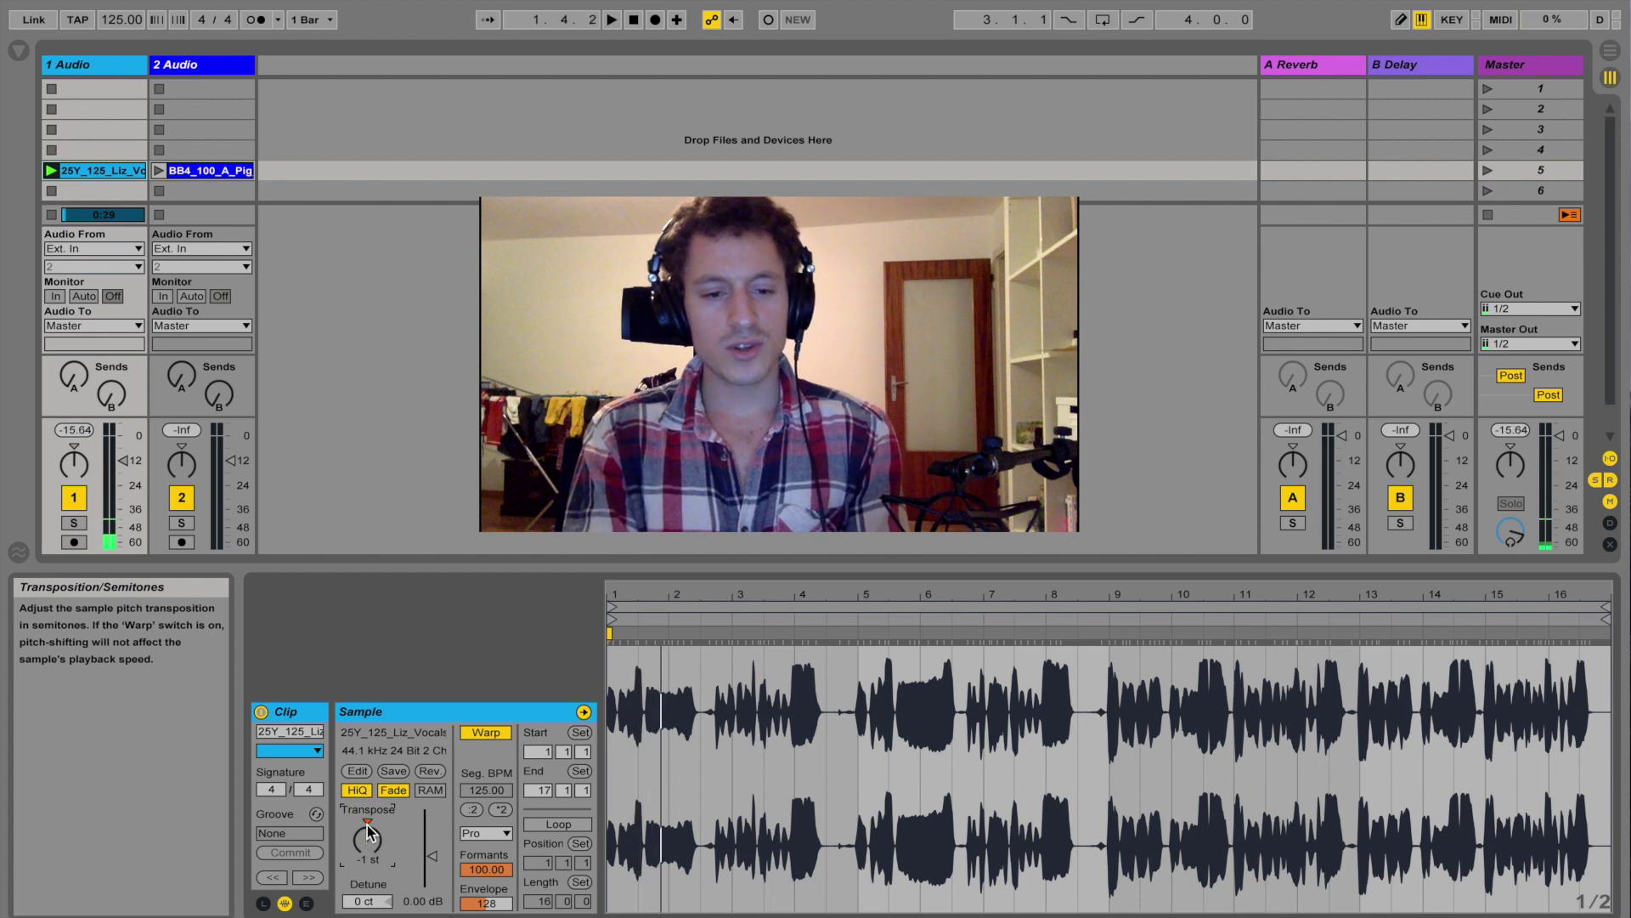
Set the warp mode to Complex and audition the vocal clip with its transposition set to -1 st.
{"action": "left_click", "coordinate": [474, 836]}
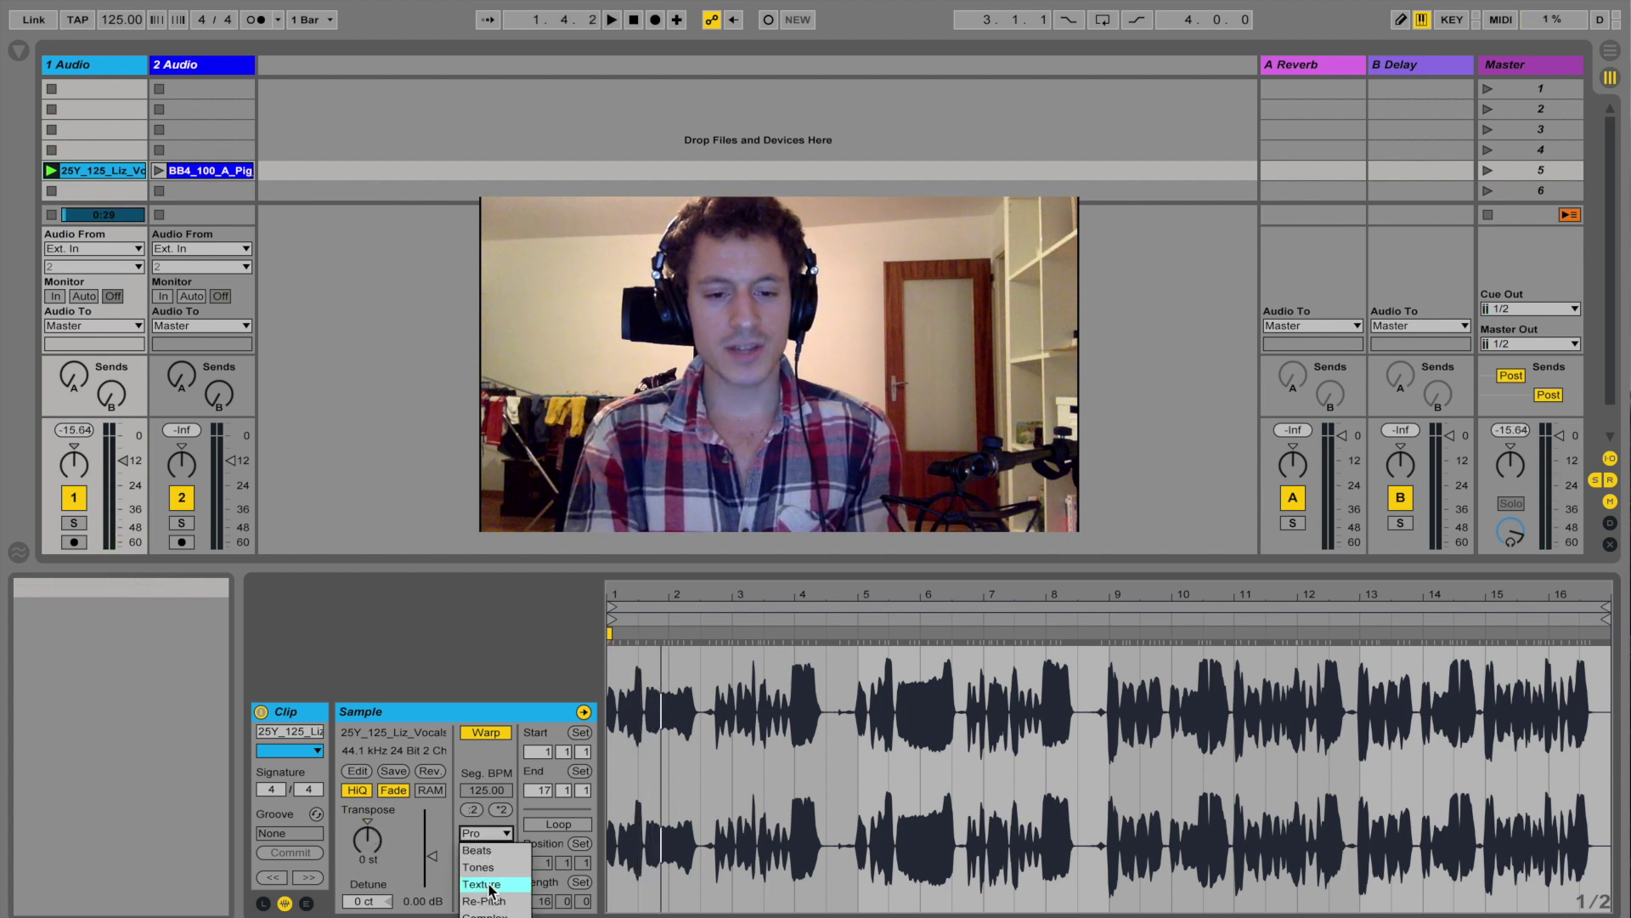
{"action": "left_click", "coordinate": [484, 897]}
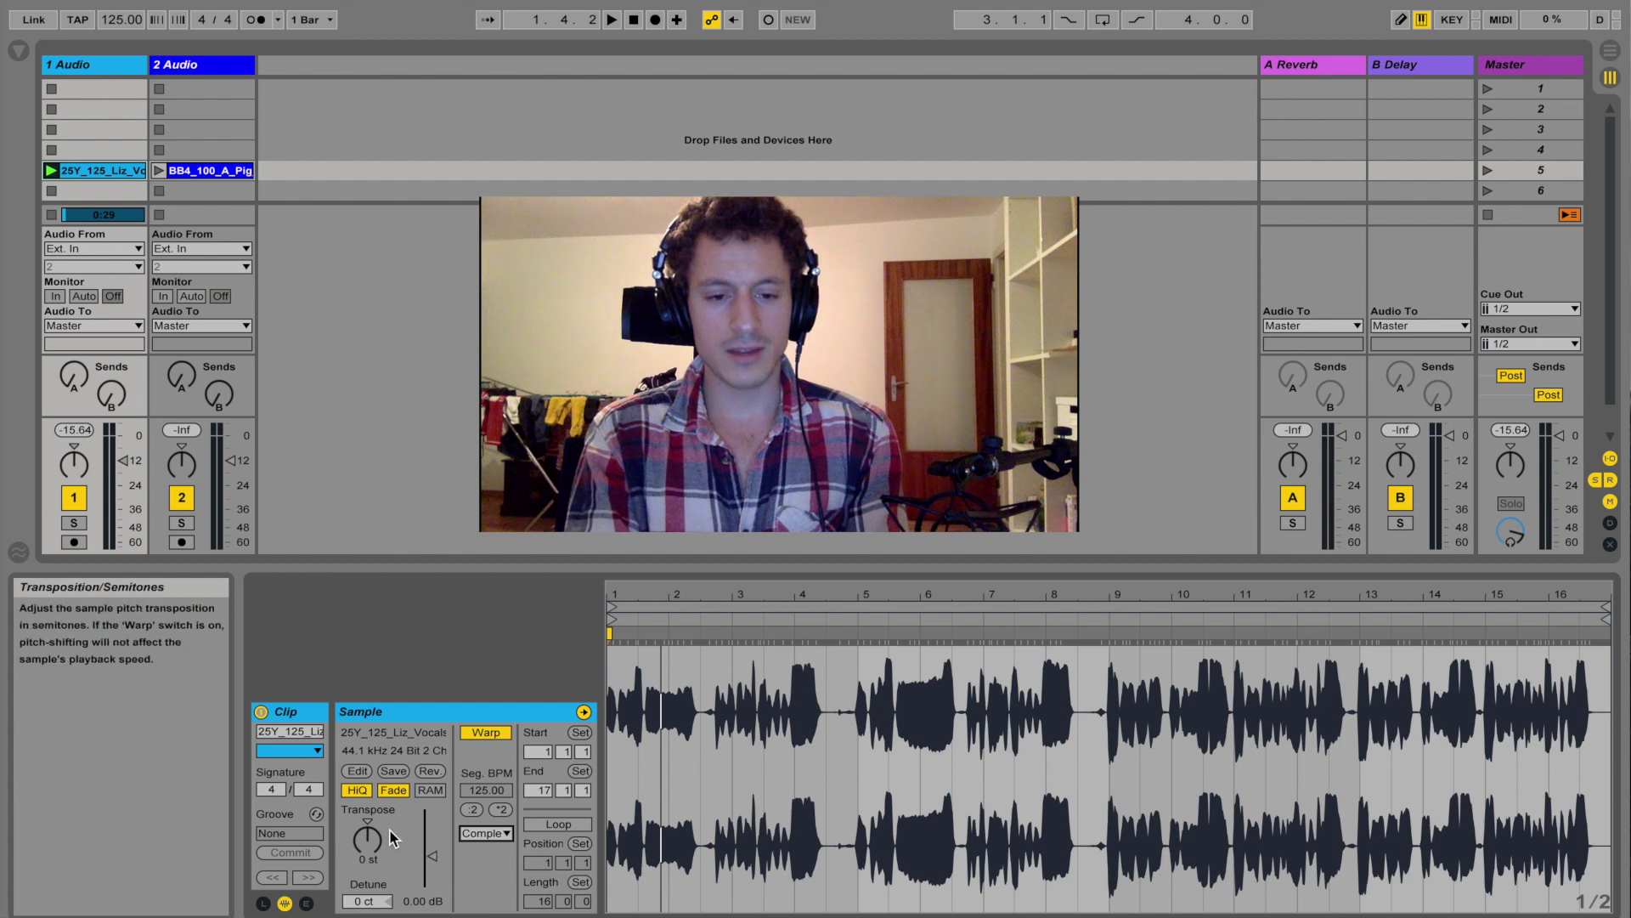
{"action": "key", "text": "space"}
{"action": "left_click", "coordinate": [364, 841]}
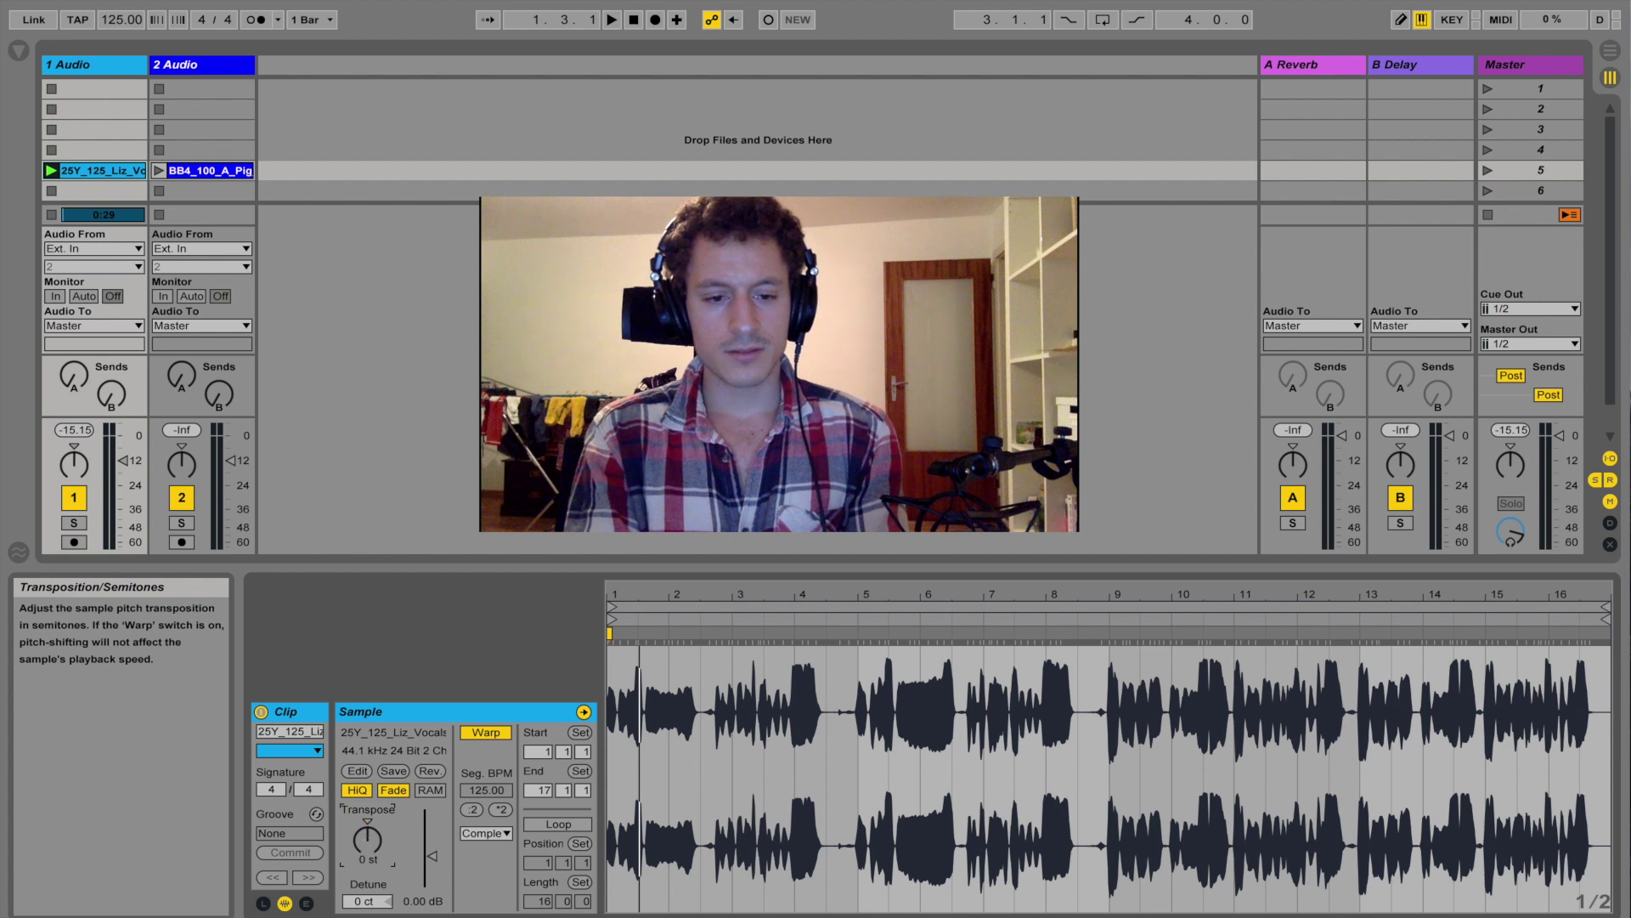
{"action": "key", "text": "space"}
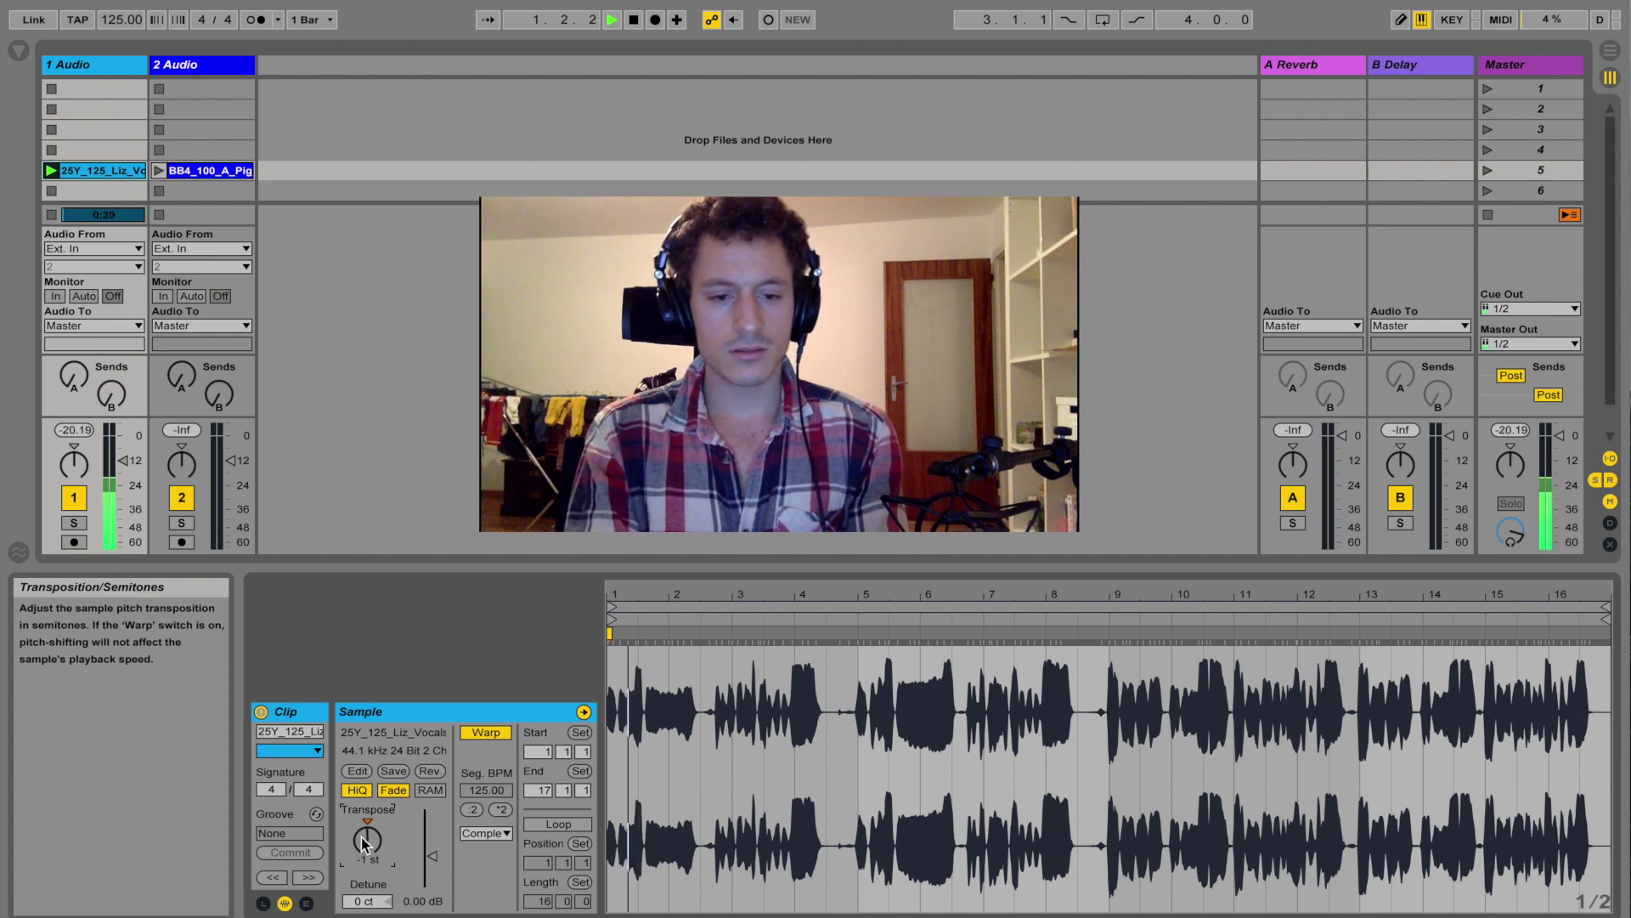
{"action": "key", "text": "space"}
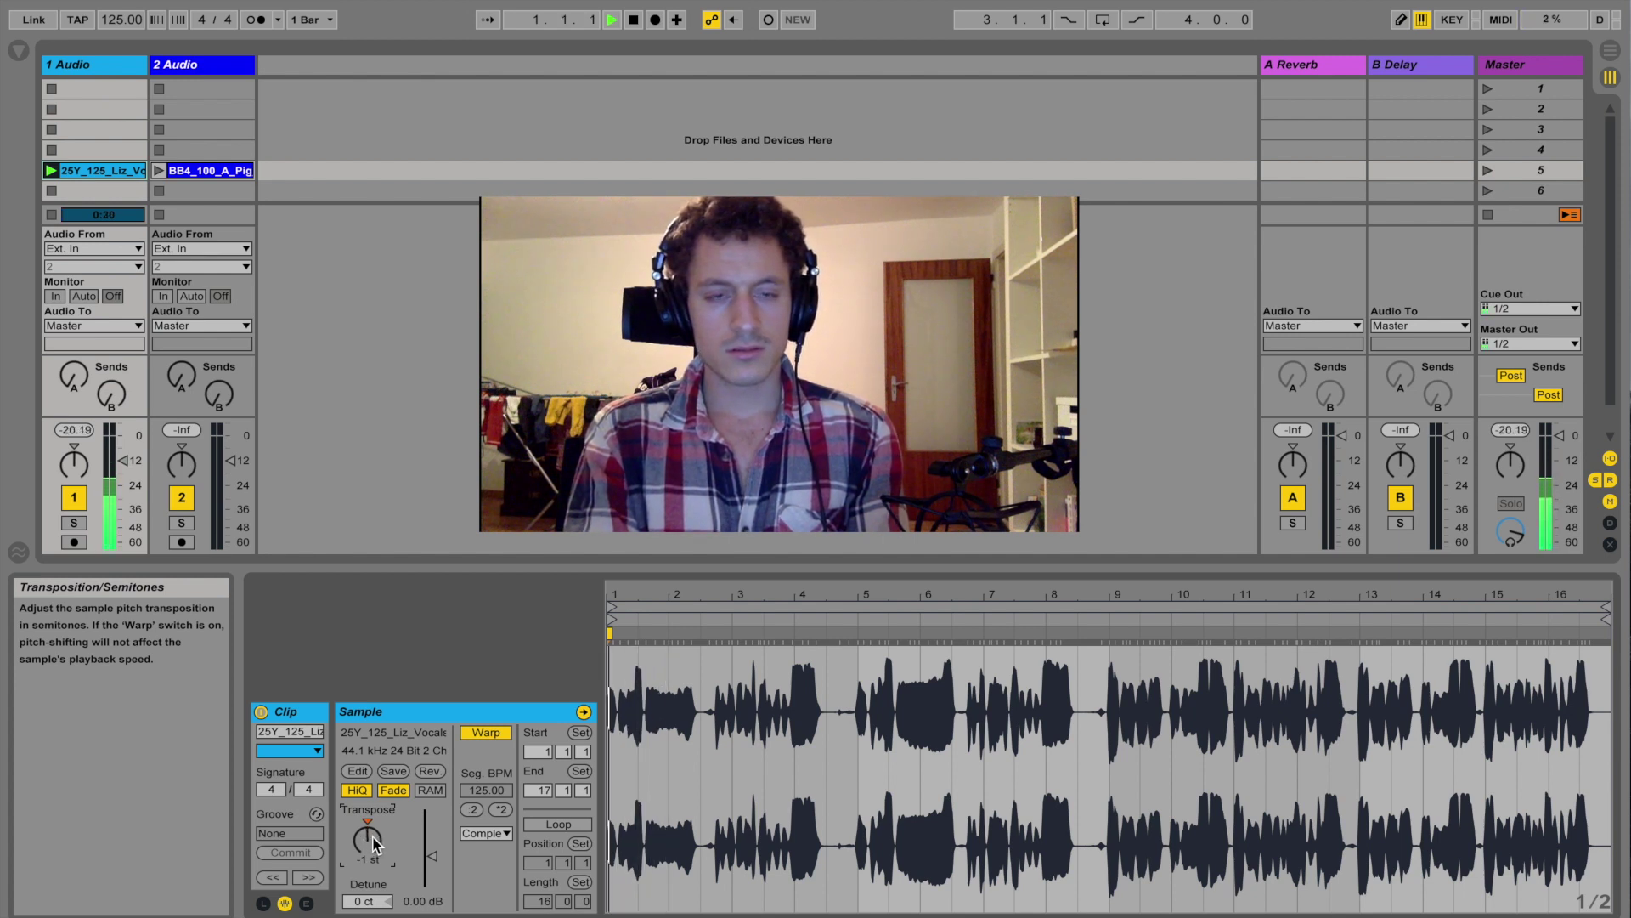
Compare the Complex Pro and Complex warp modes on the vocal at -1 st, ending on Complex Pro.
{"action": "left_click", "coordinate": [485, 832]}
{"action": "left_click", "coordinate": [489, 916]}
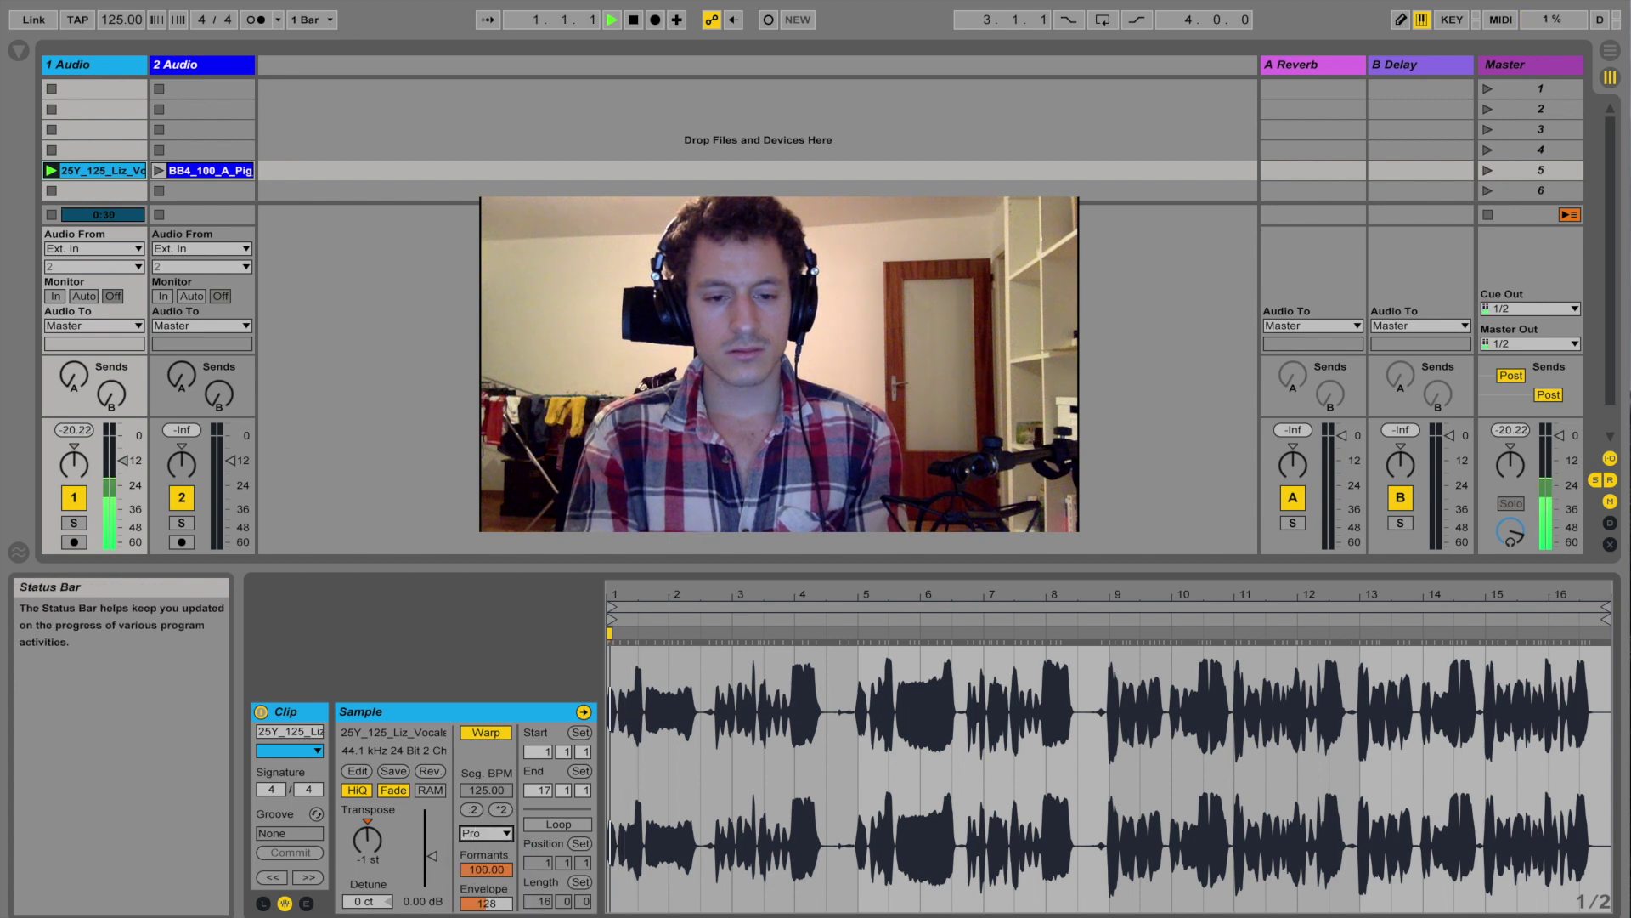
{"action": "key", "text": "space"}
{"action": "left_click", "coordinate": [488, 832]}
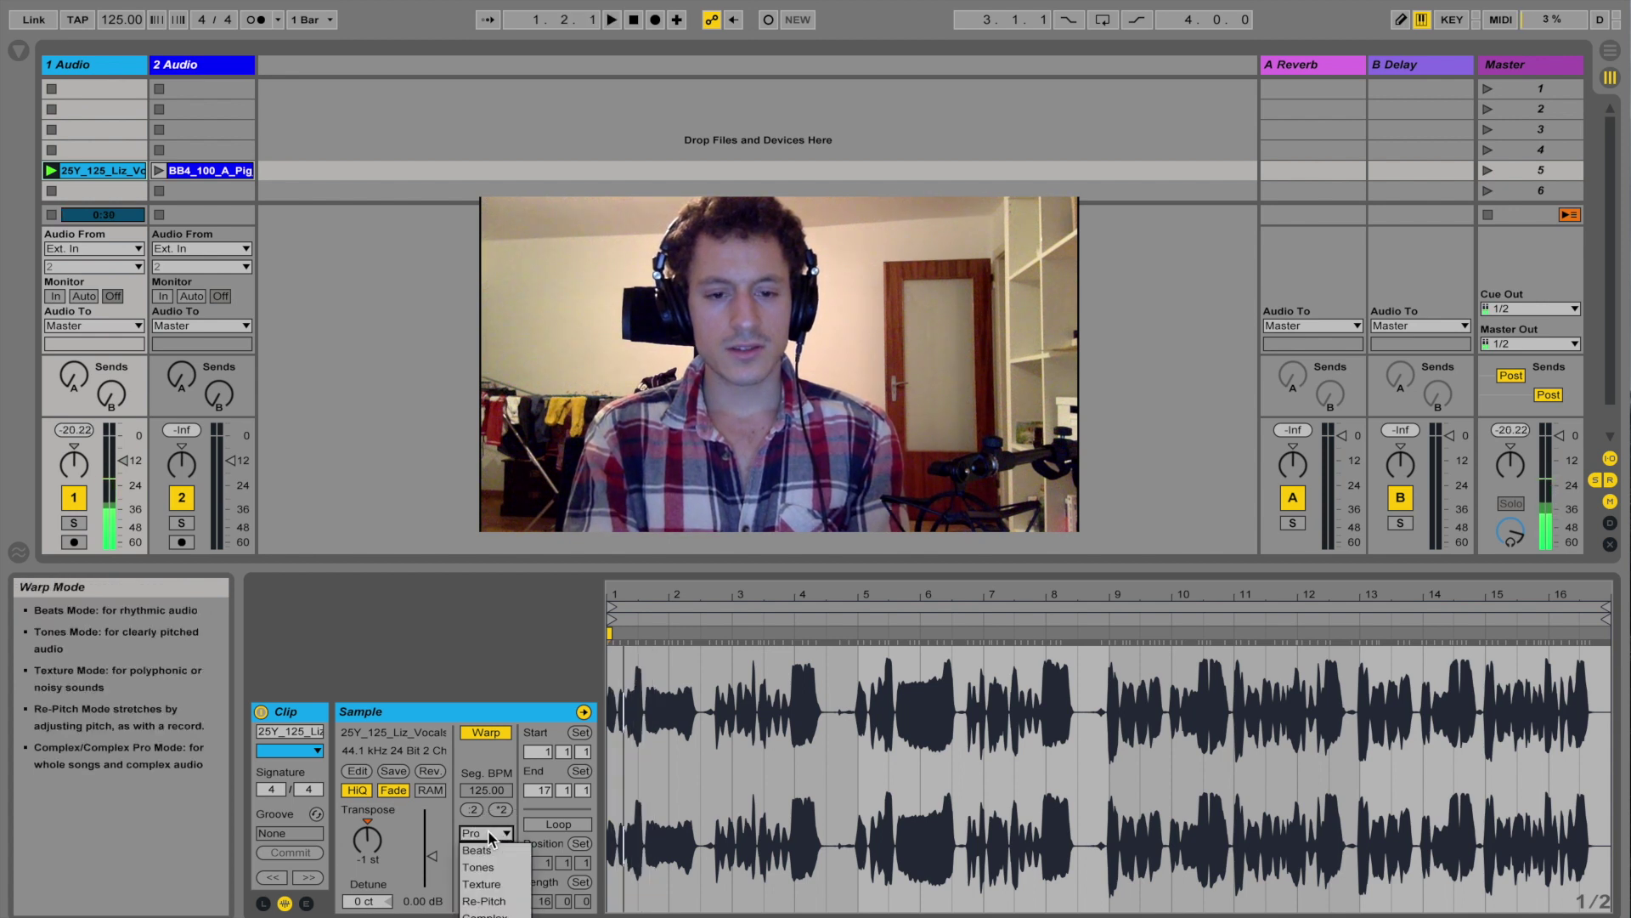
{"action": "left_click", "coordinate": [484, 915]}
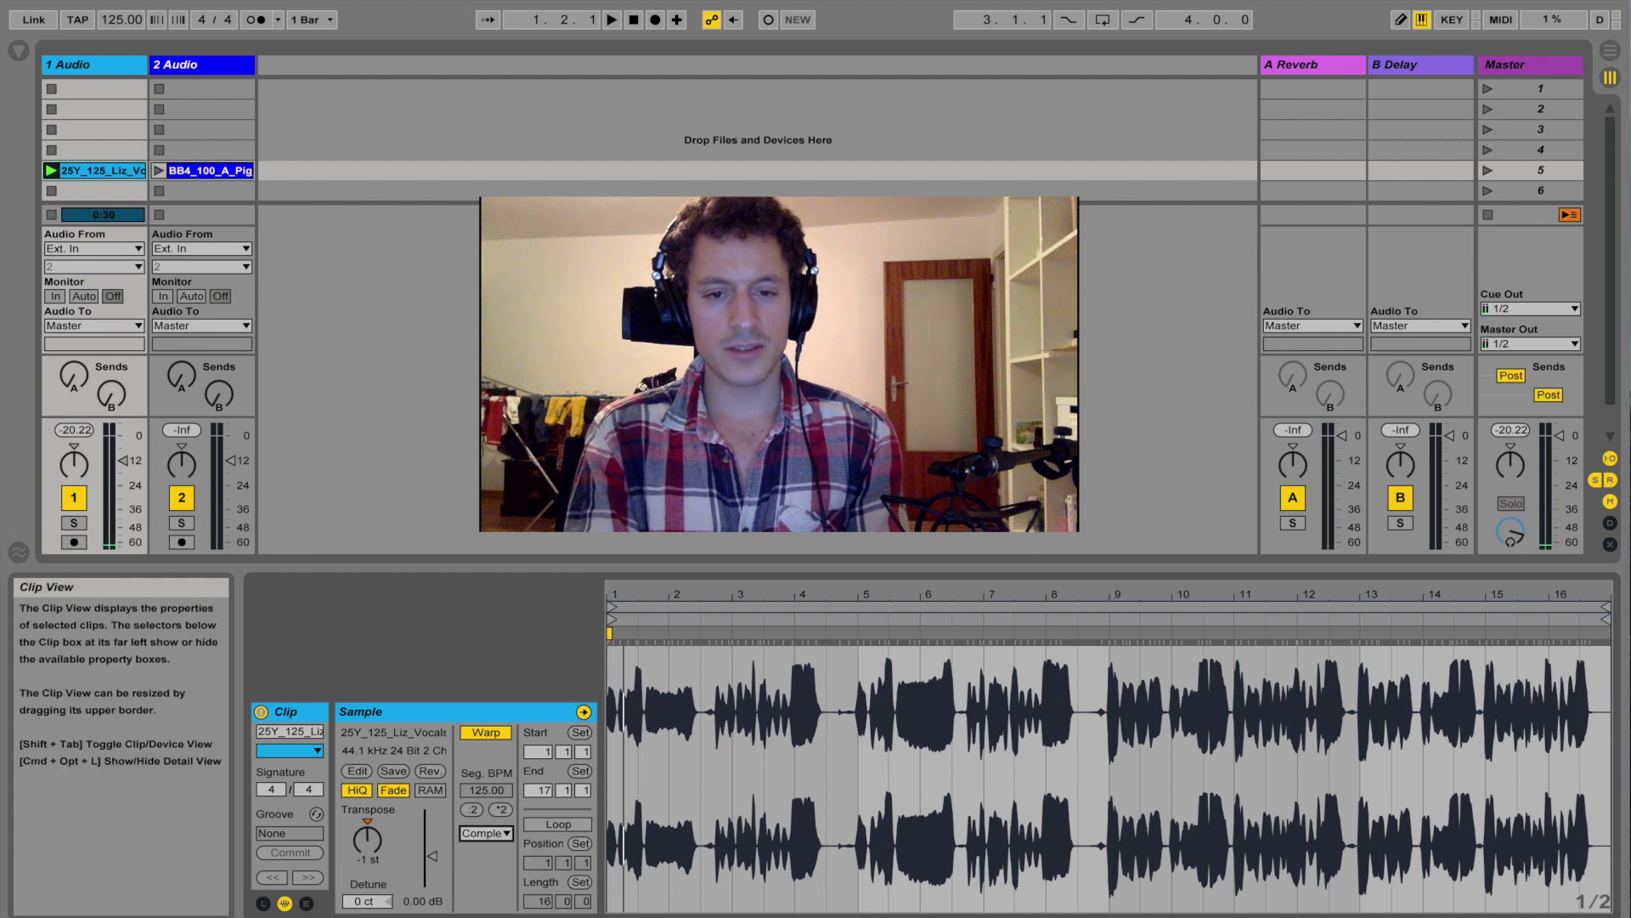
{"action": "left_click", "coordinate": [485, 833]}
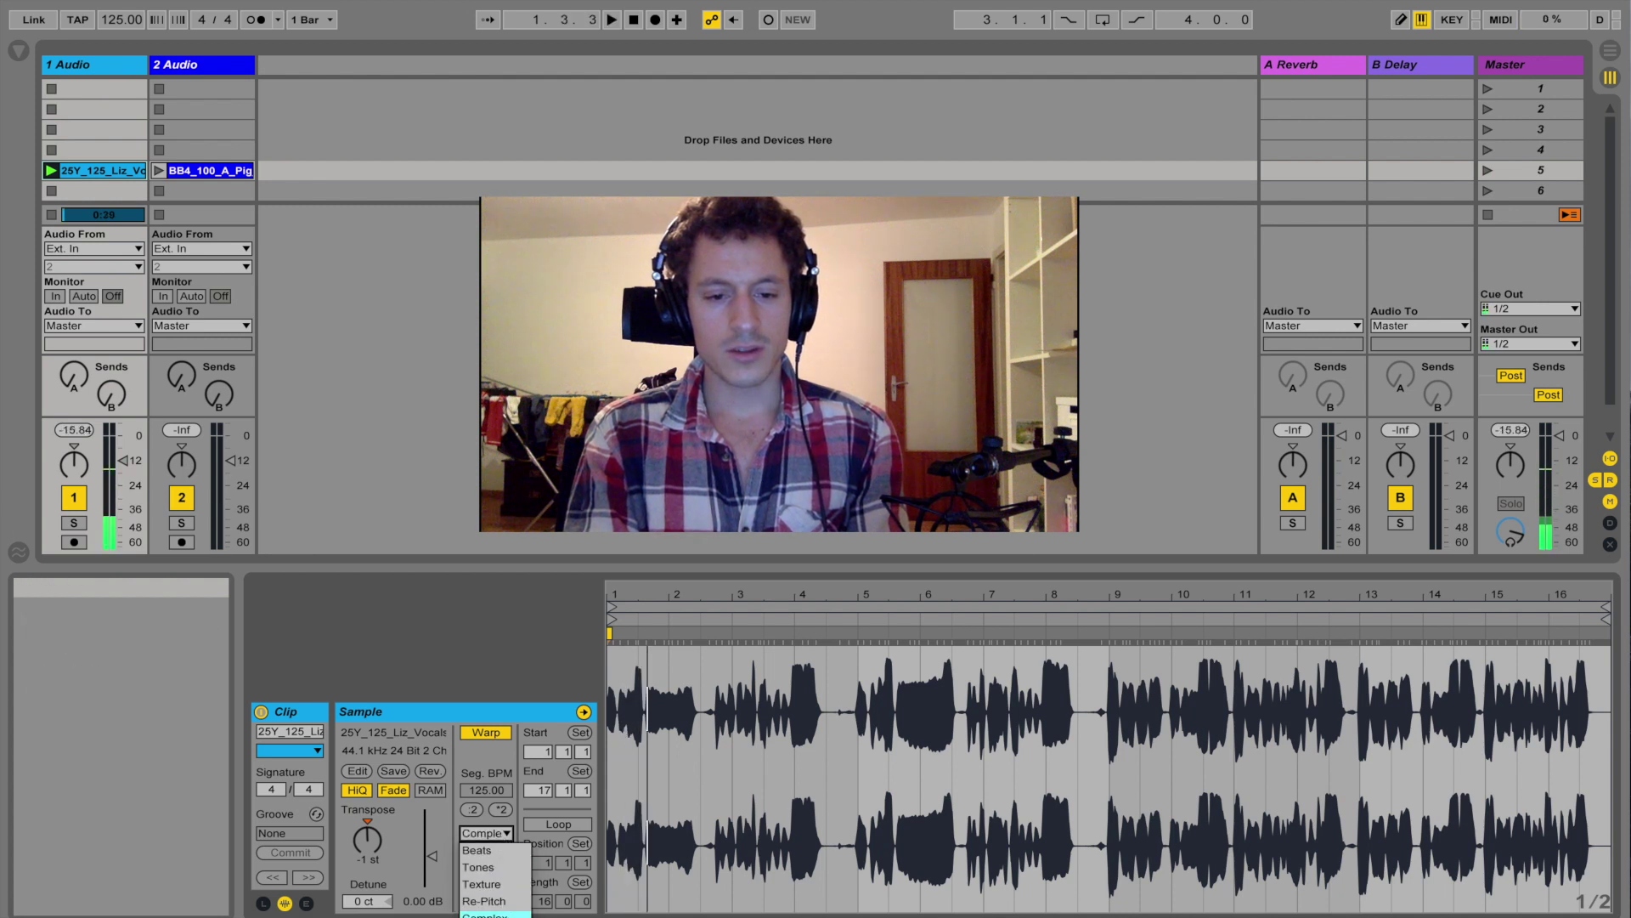
{"action": "left_click", "coordinate": [484, 915]}
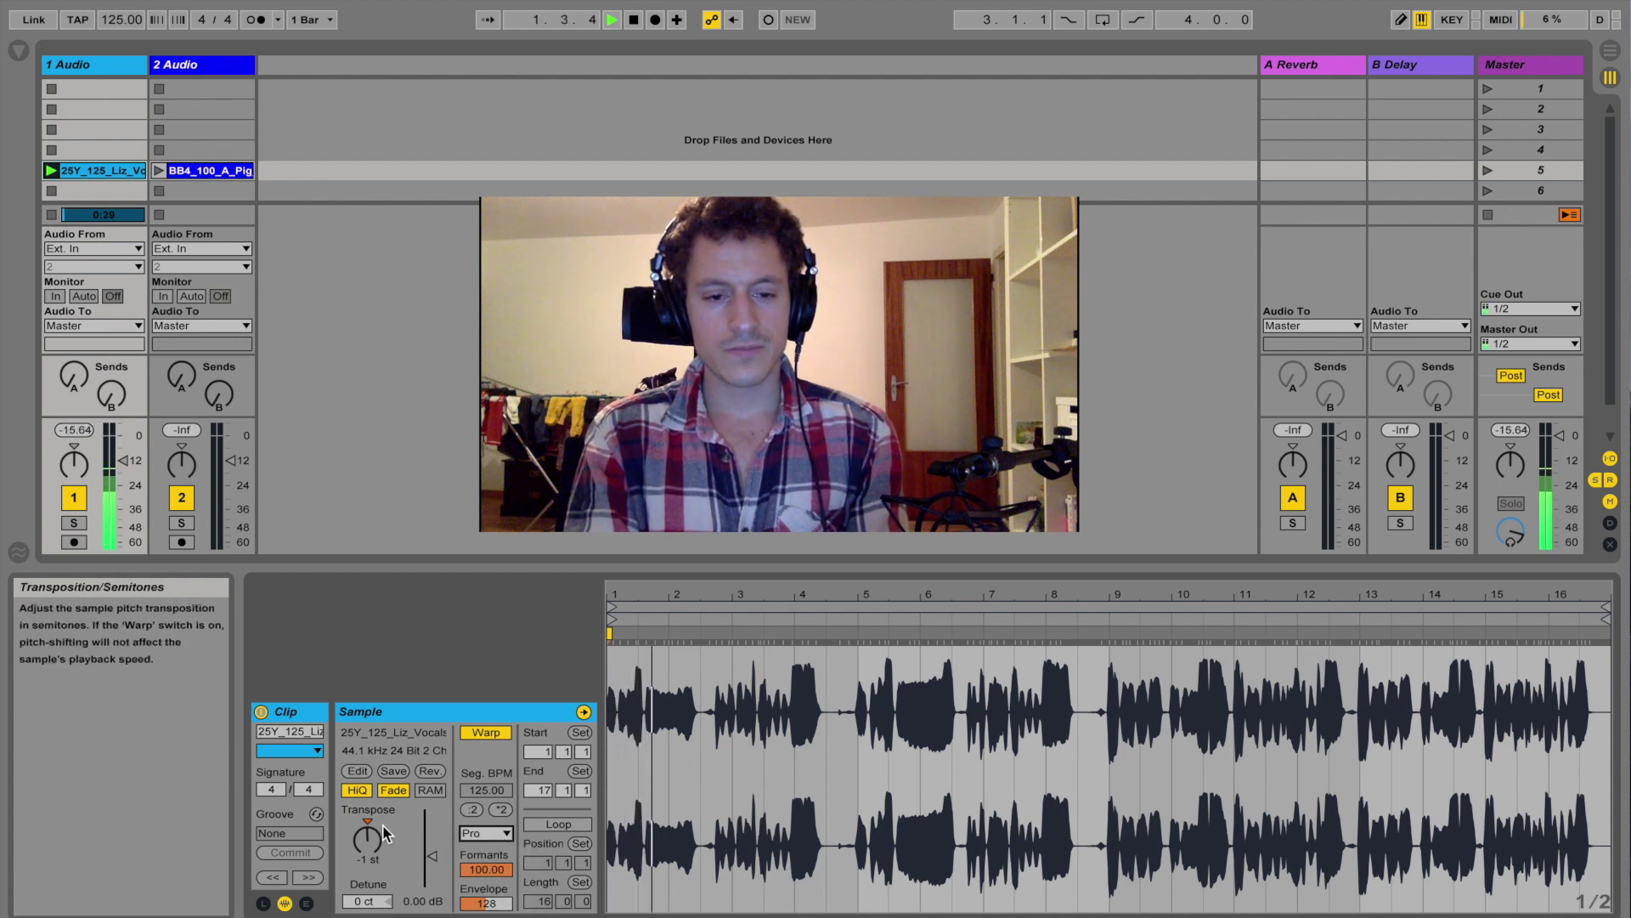
Set the vocal clip's transposition to -2 st and audition it in Complex warp mode.
{"action": "key", "text": "space"}
{"action": "left_click", "coordinate": [377, 829]}
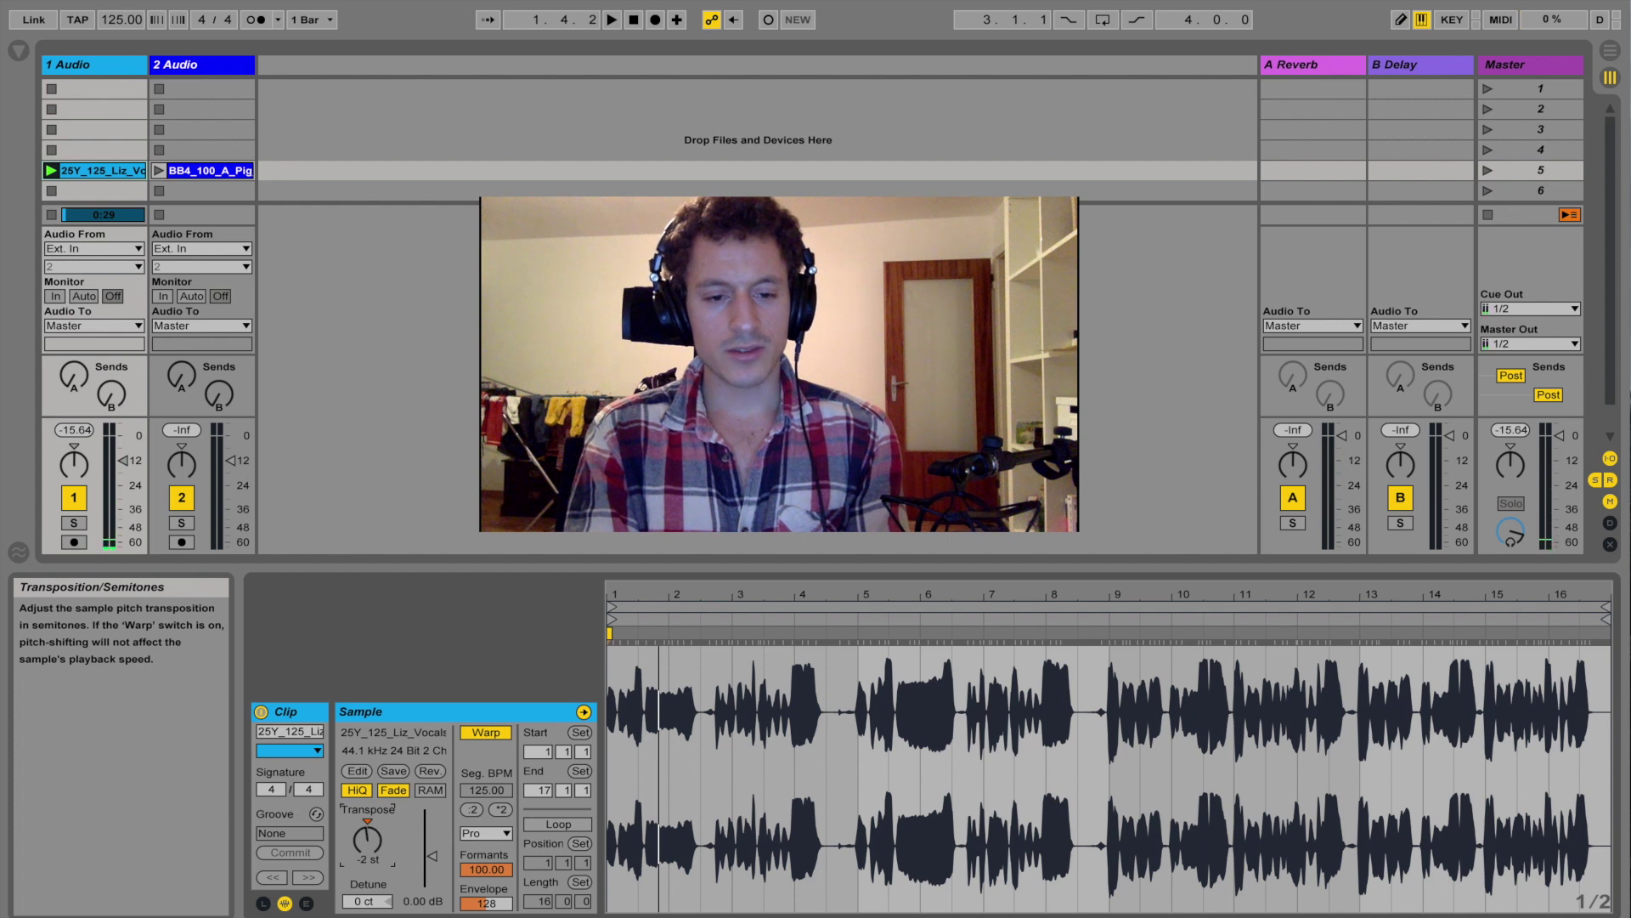
{"action": "left_click", "coordinate": [485, 833]}
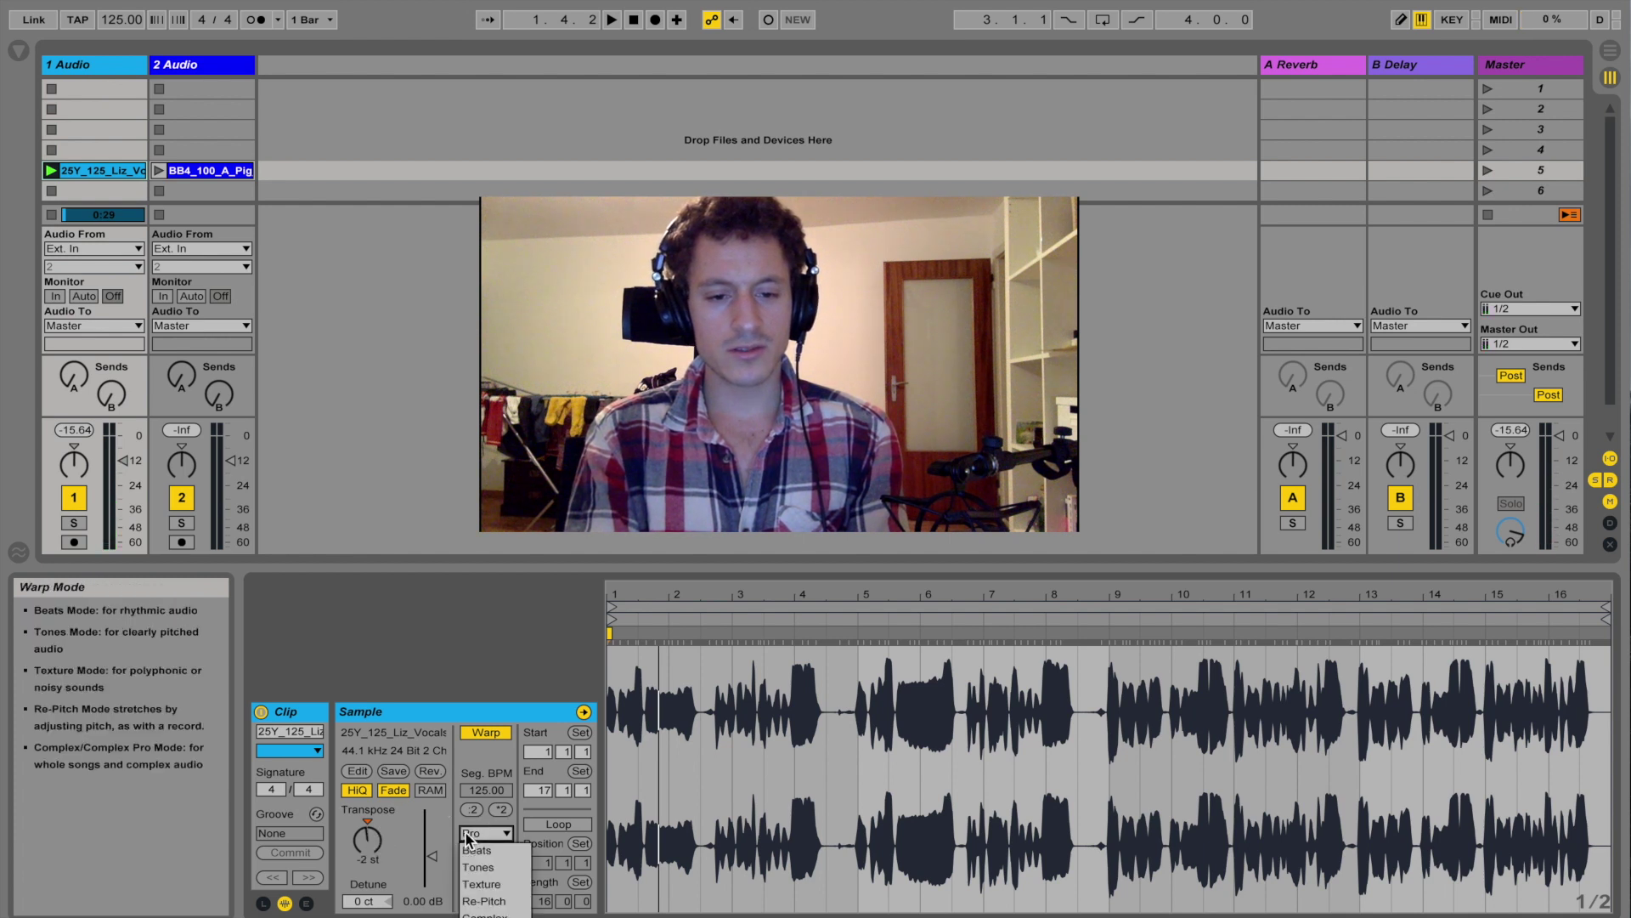
{"action": "left_click", "coordinate": [485, 914]}
{"action": "key", "text": "space"}
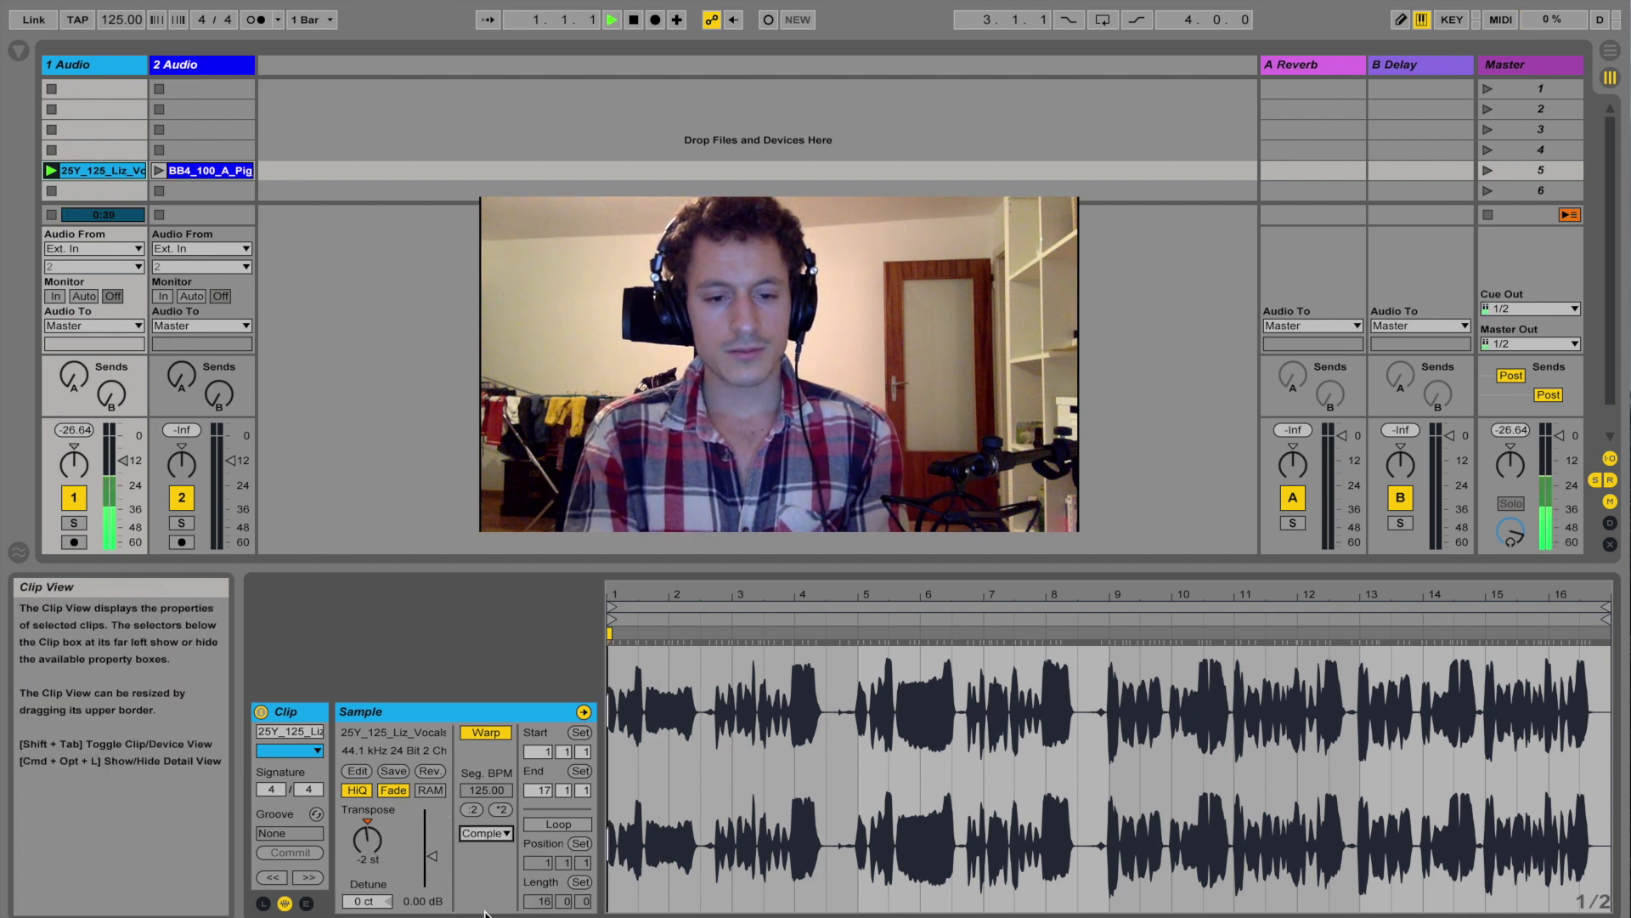
Set the warp mode to Complex Pro and play the transposed vocal clip from the start.
{"action": "left_click", "coordinate": [493, 833]}
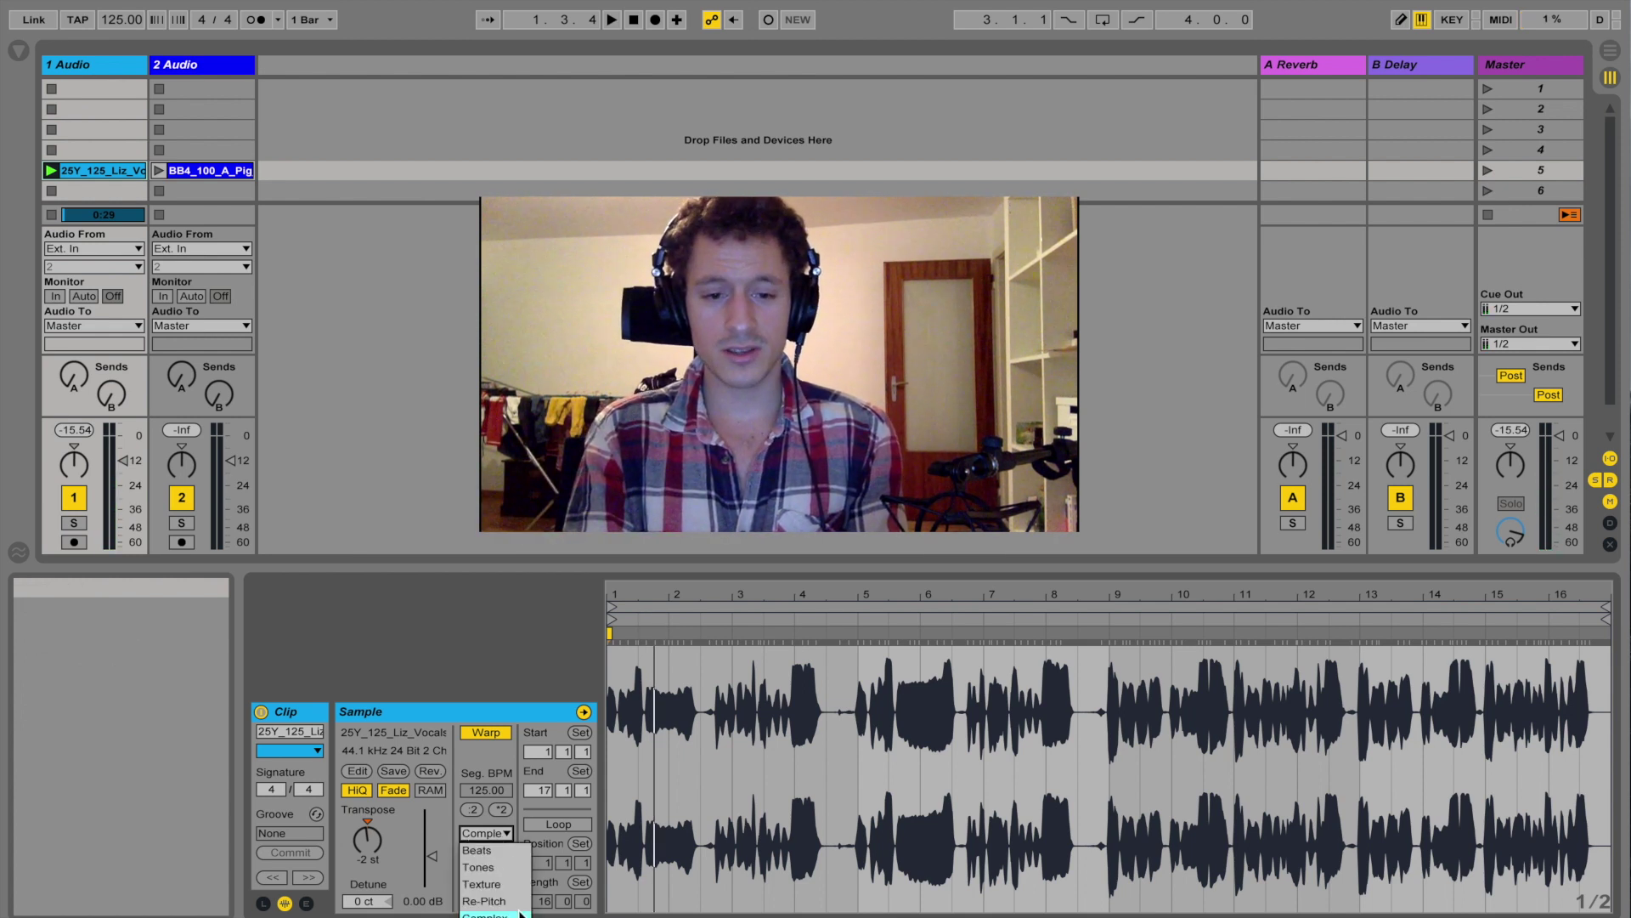
{"action": "left_click", "coordinate": [484, 915]}
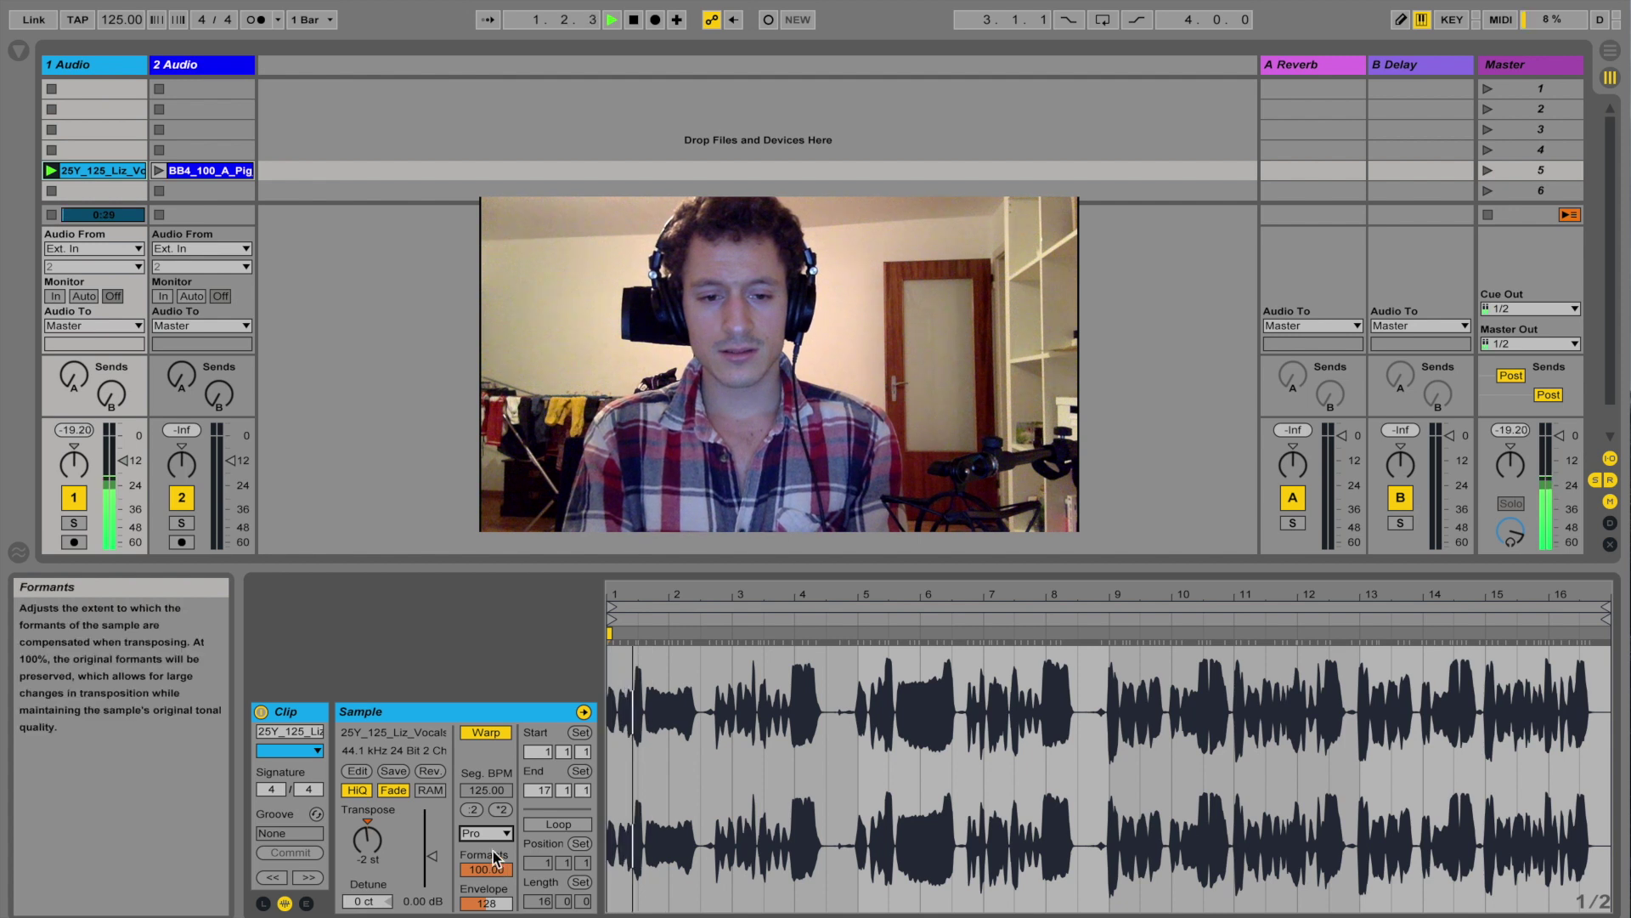
{"action": "key", "text": "space"}
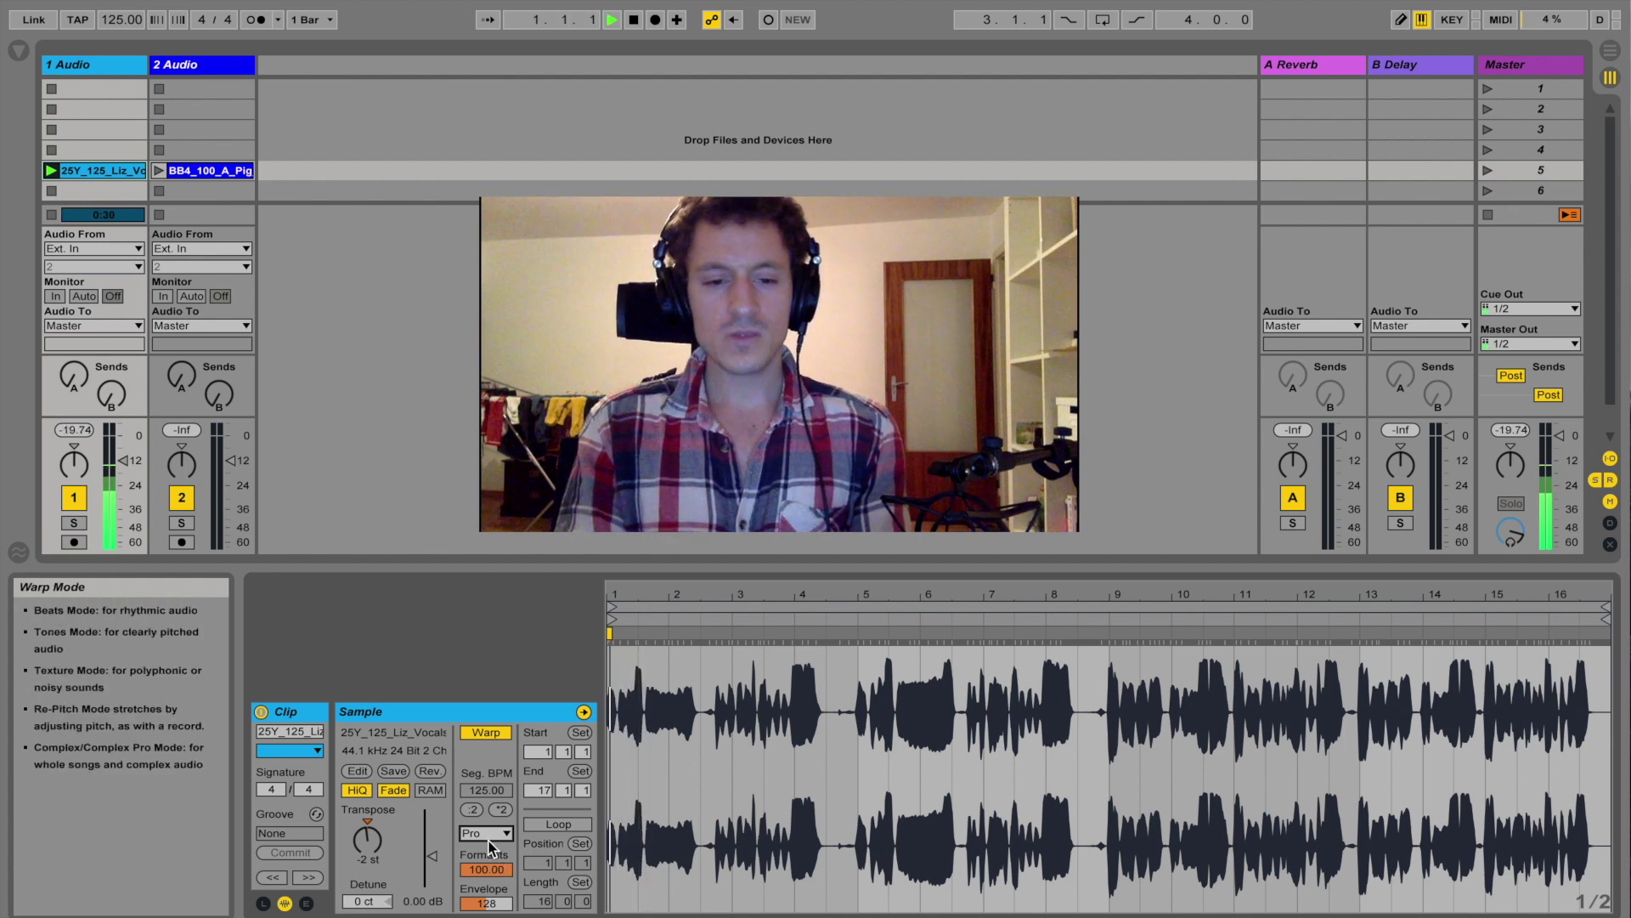
{"action": "key", "text": "space"}
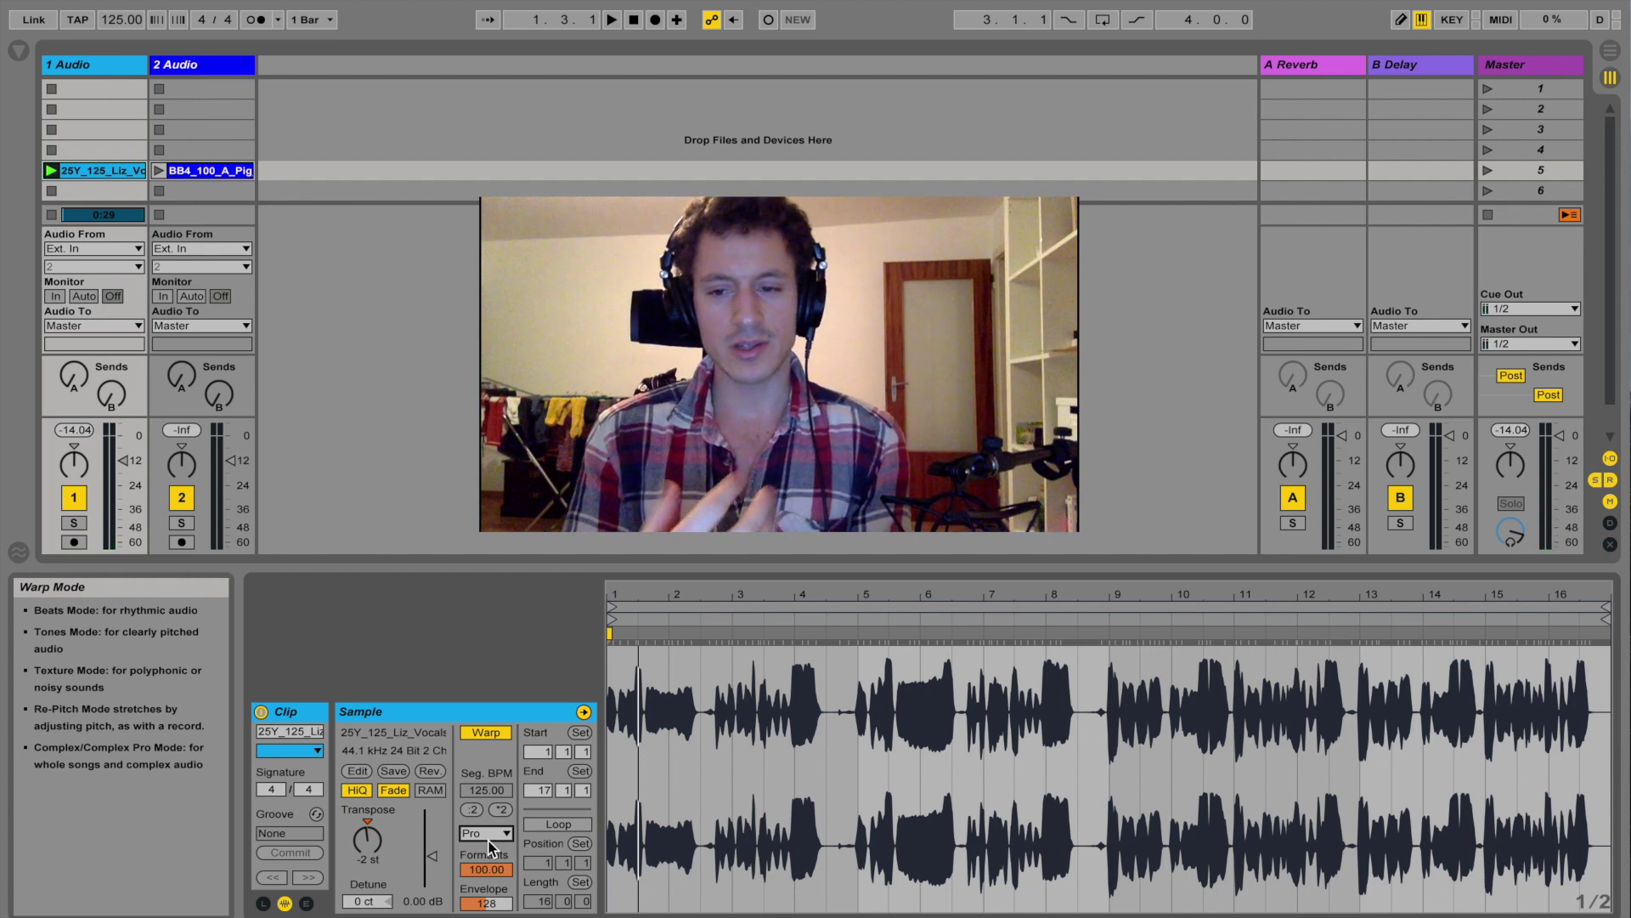
{"action": "key", "text": "space"}
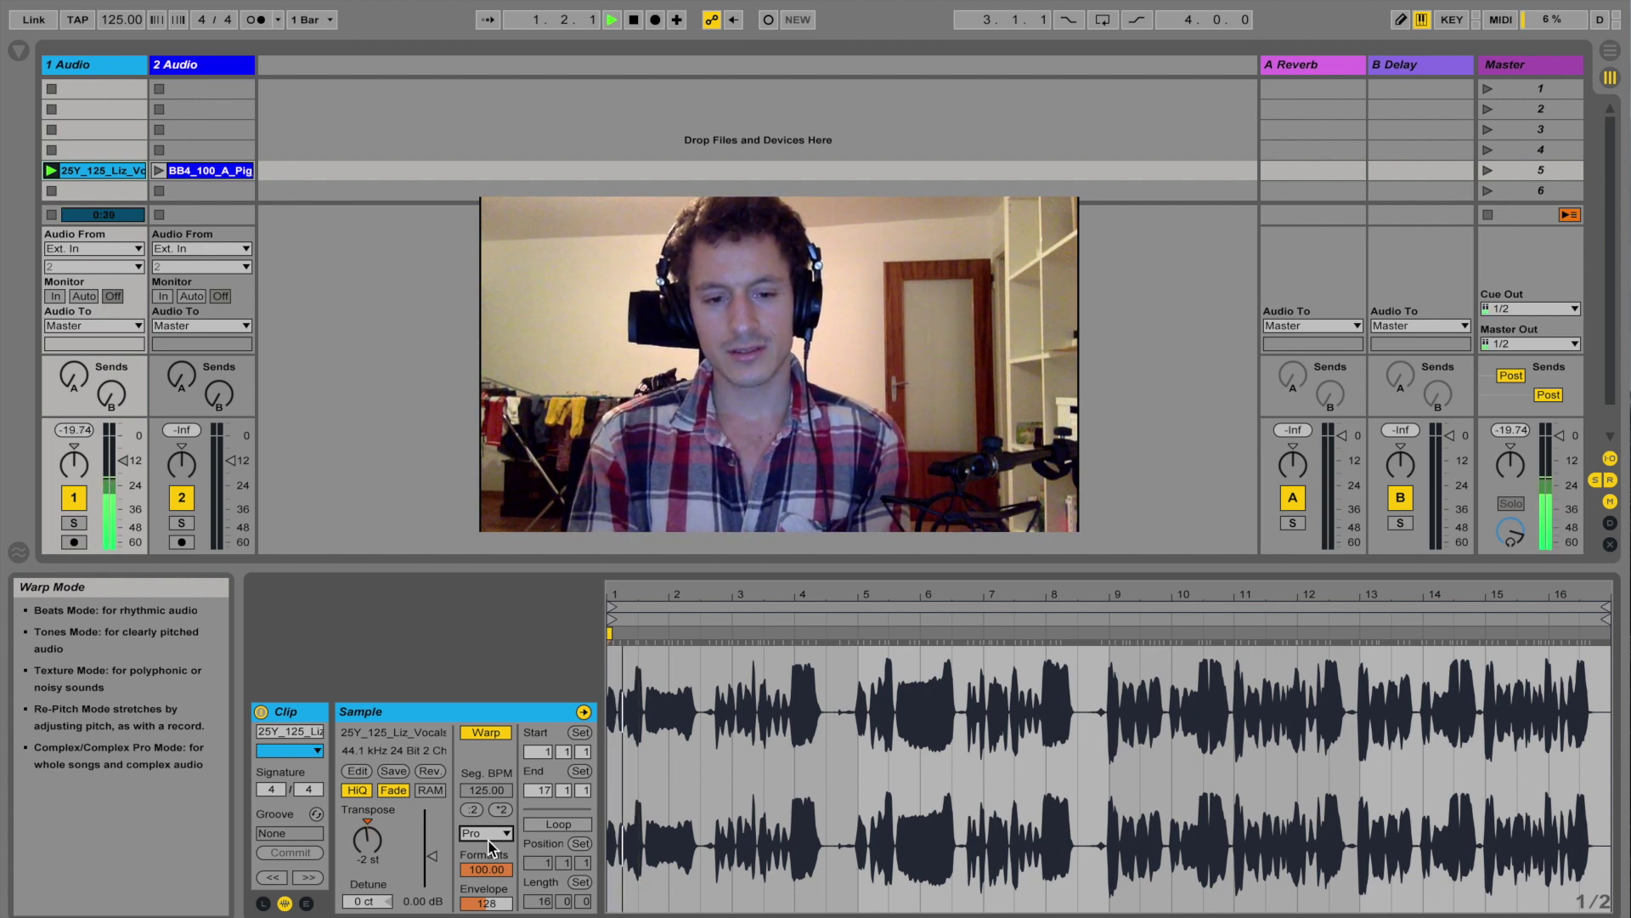
Audition the vocal clip at -2 st in Complex warp mode, and again after switching back to Complex Pro.
{"action": "left_click", "coordinate": [489, 837]}
{"action": "left_click", "coordinate": [489, 900]}
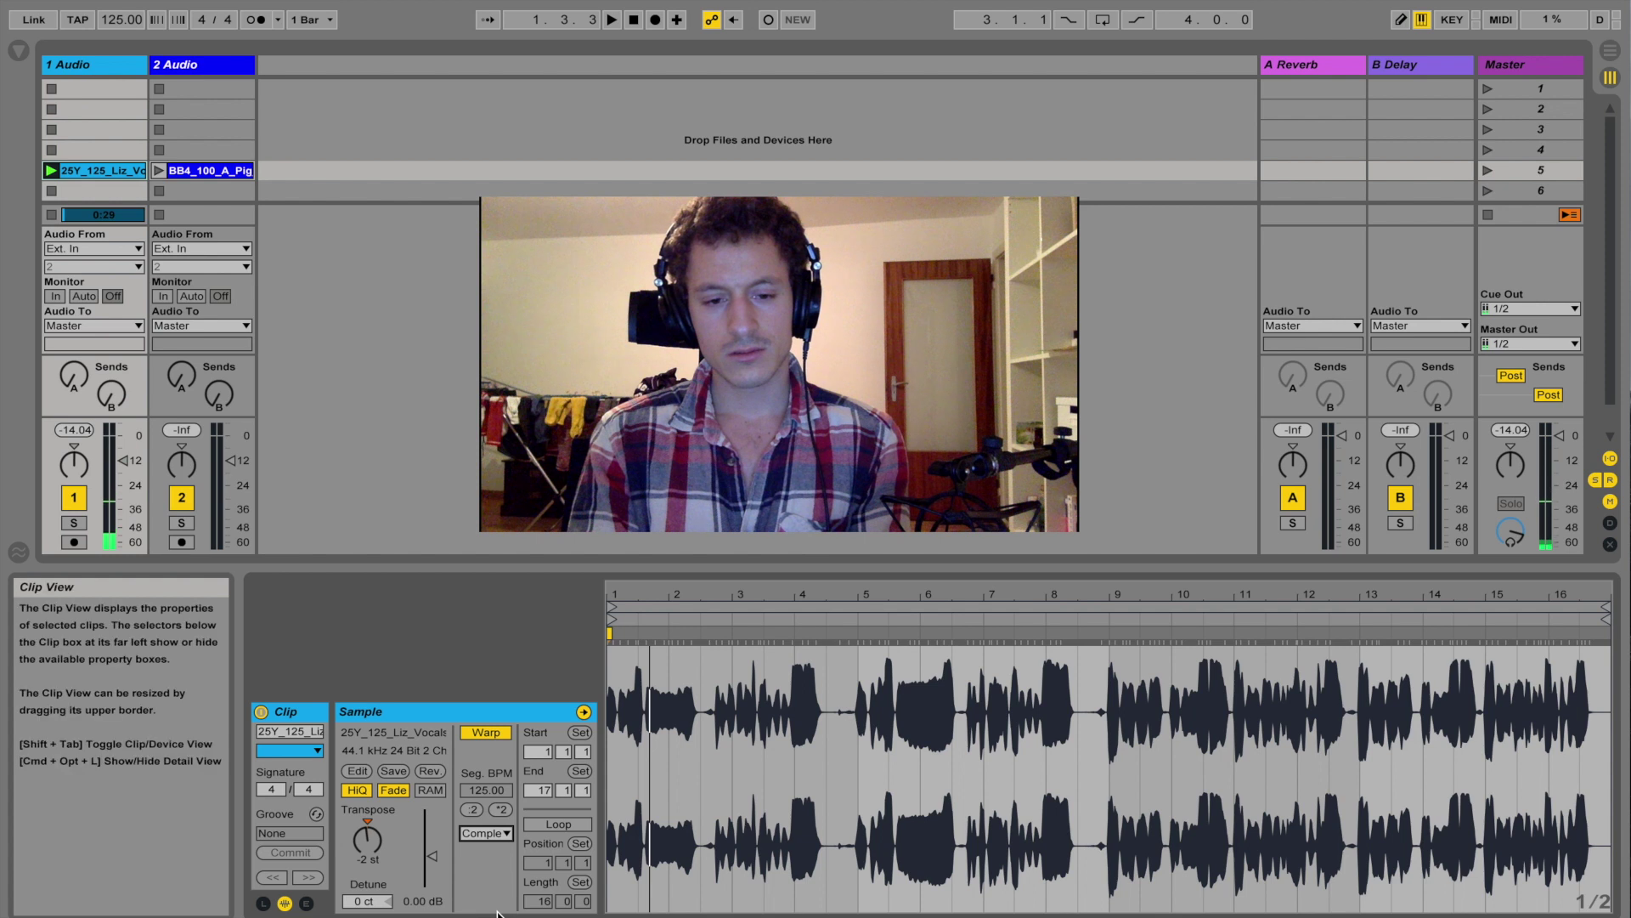
{"action": "key", "text": "space"}
{"action": "left_click", "coordinate": [488, 834]}
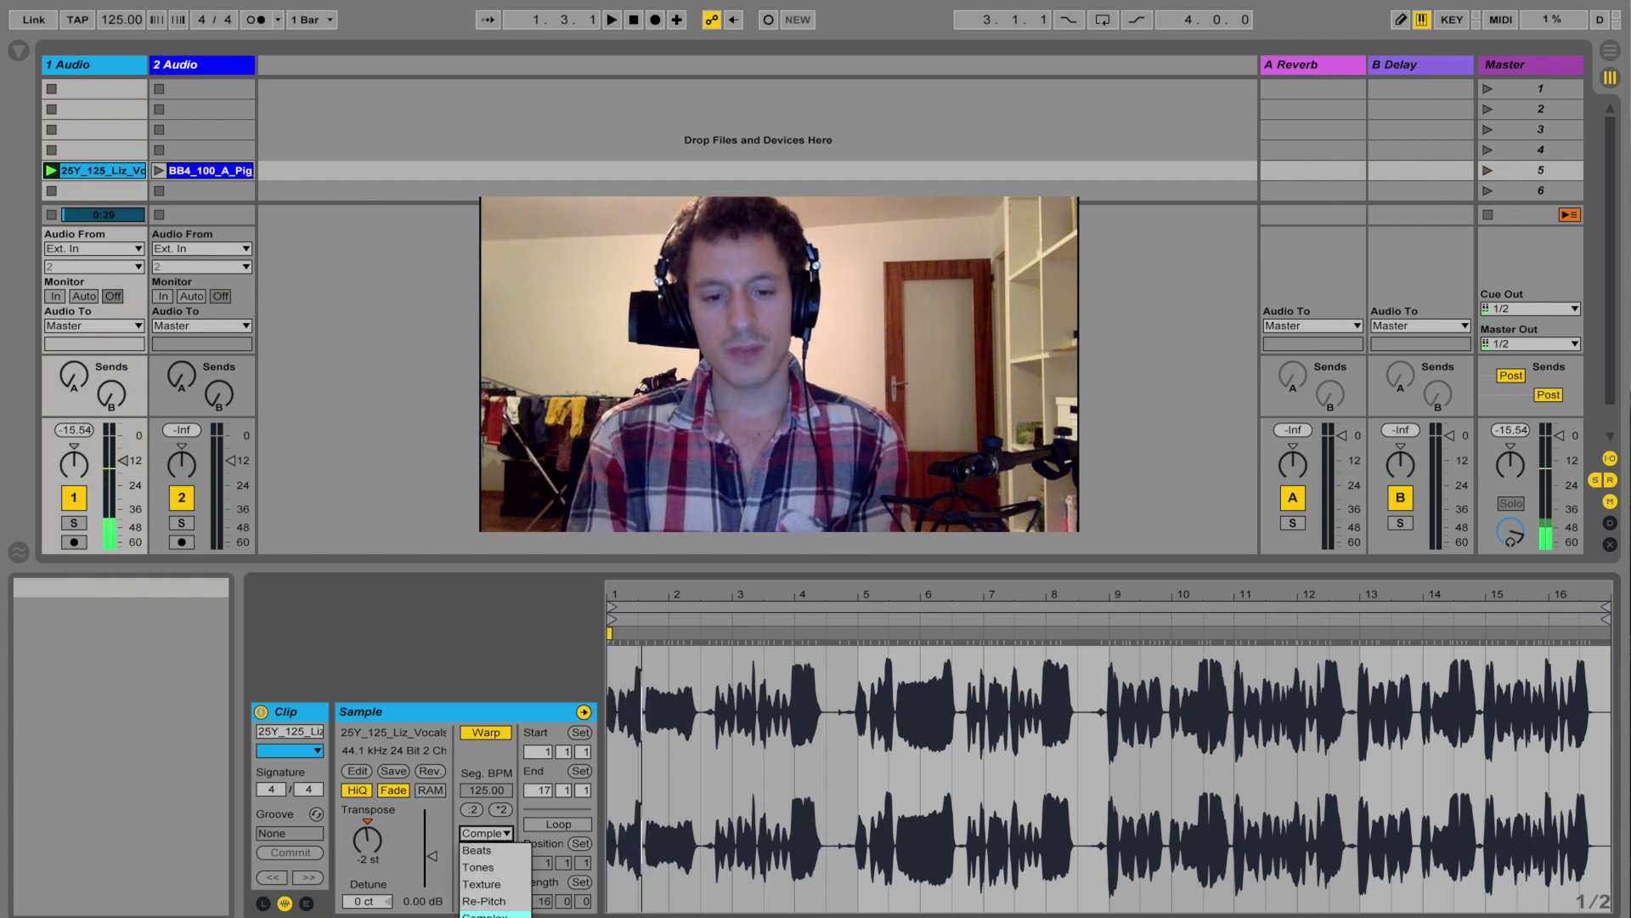
{"action": "left_click", "coordinate": [488, 911]}
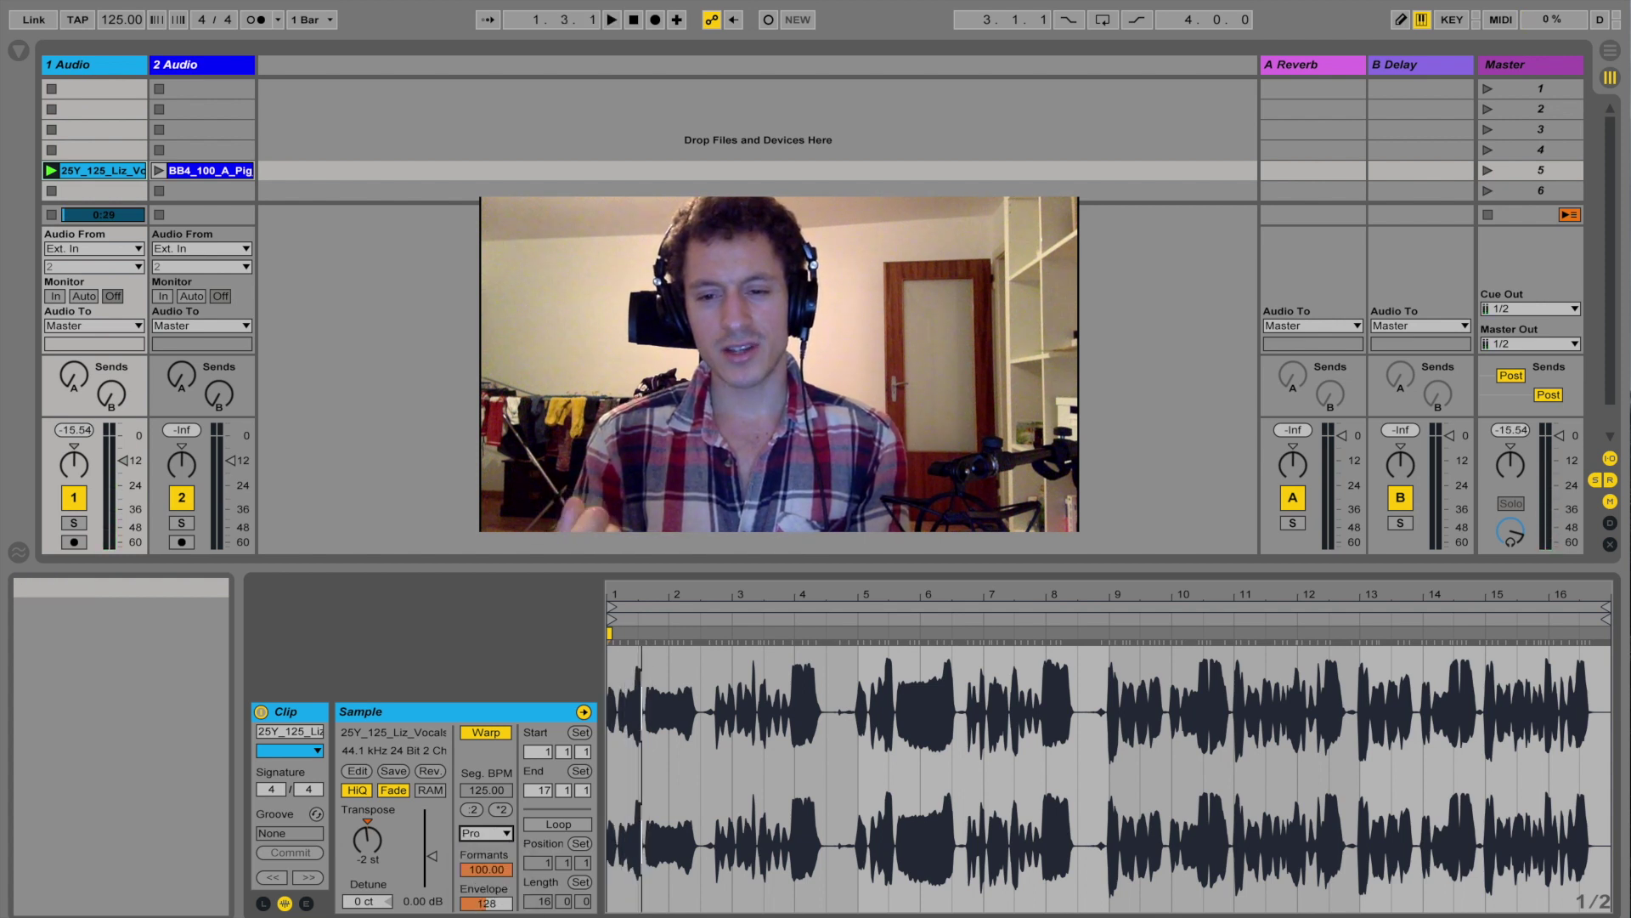
{"action": "key", "text": "space"}
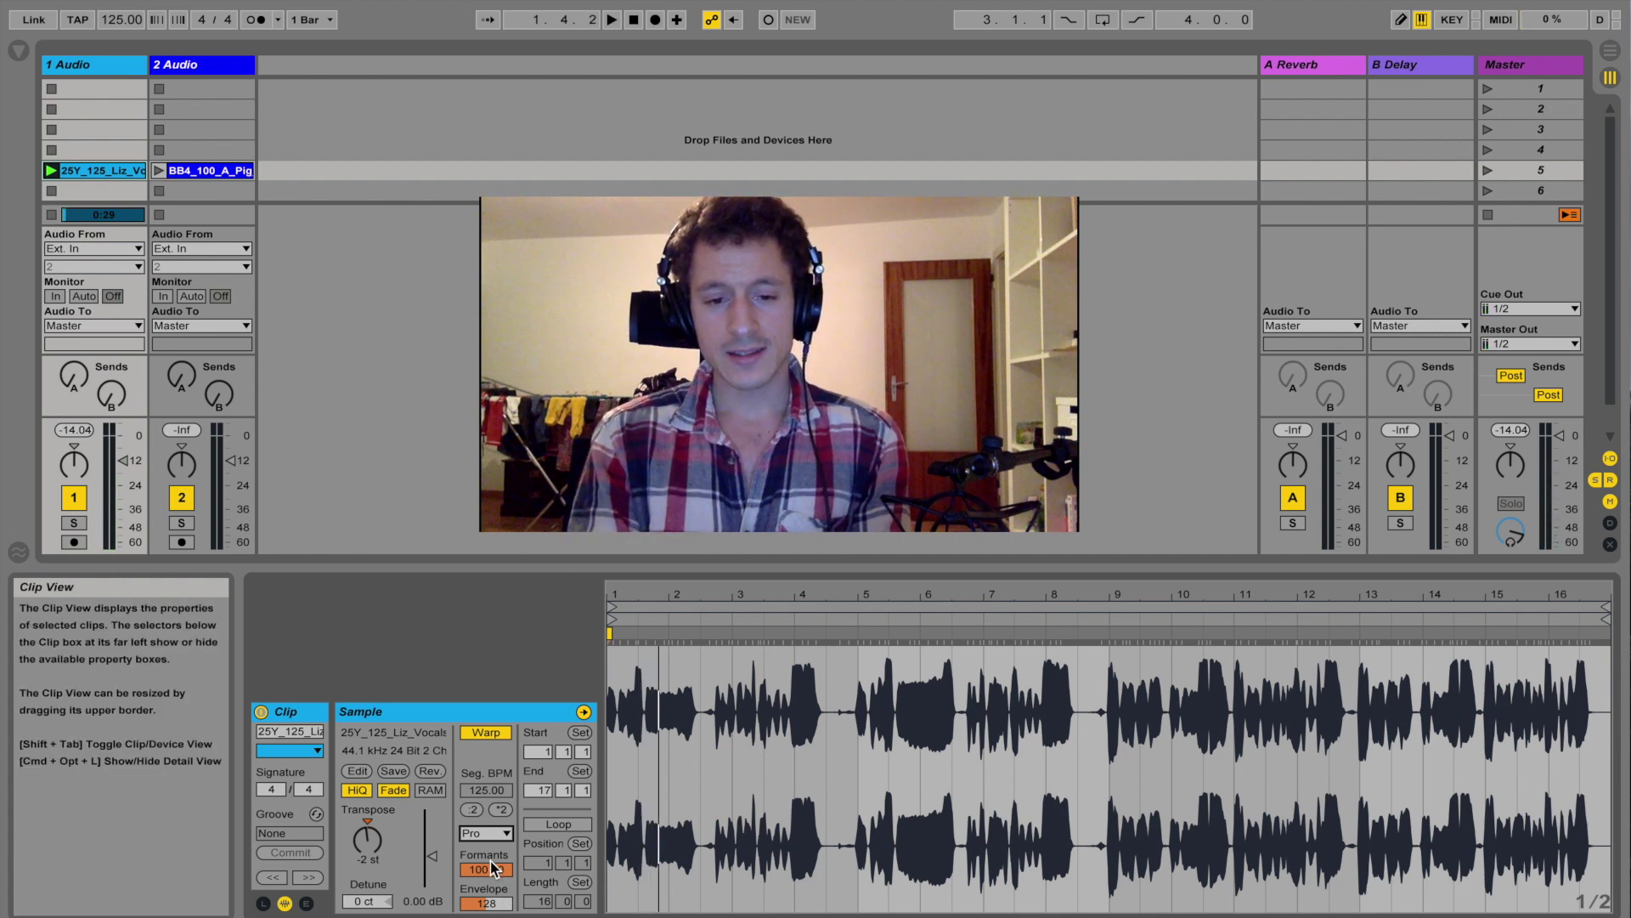
Audition the vocal clip at -2 st in Complex Pro with Formants at about 74, at 0 and at about 62.
{"action": "left_click_drag", "start_coordinate": [489, 864], "coordinate": [489, 888]}
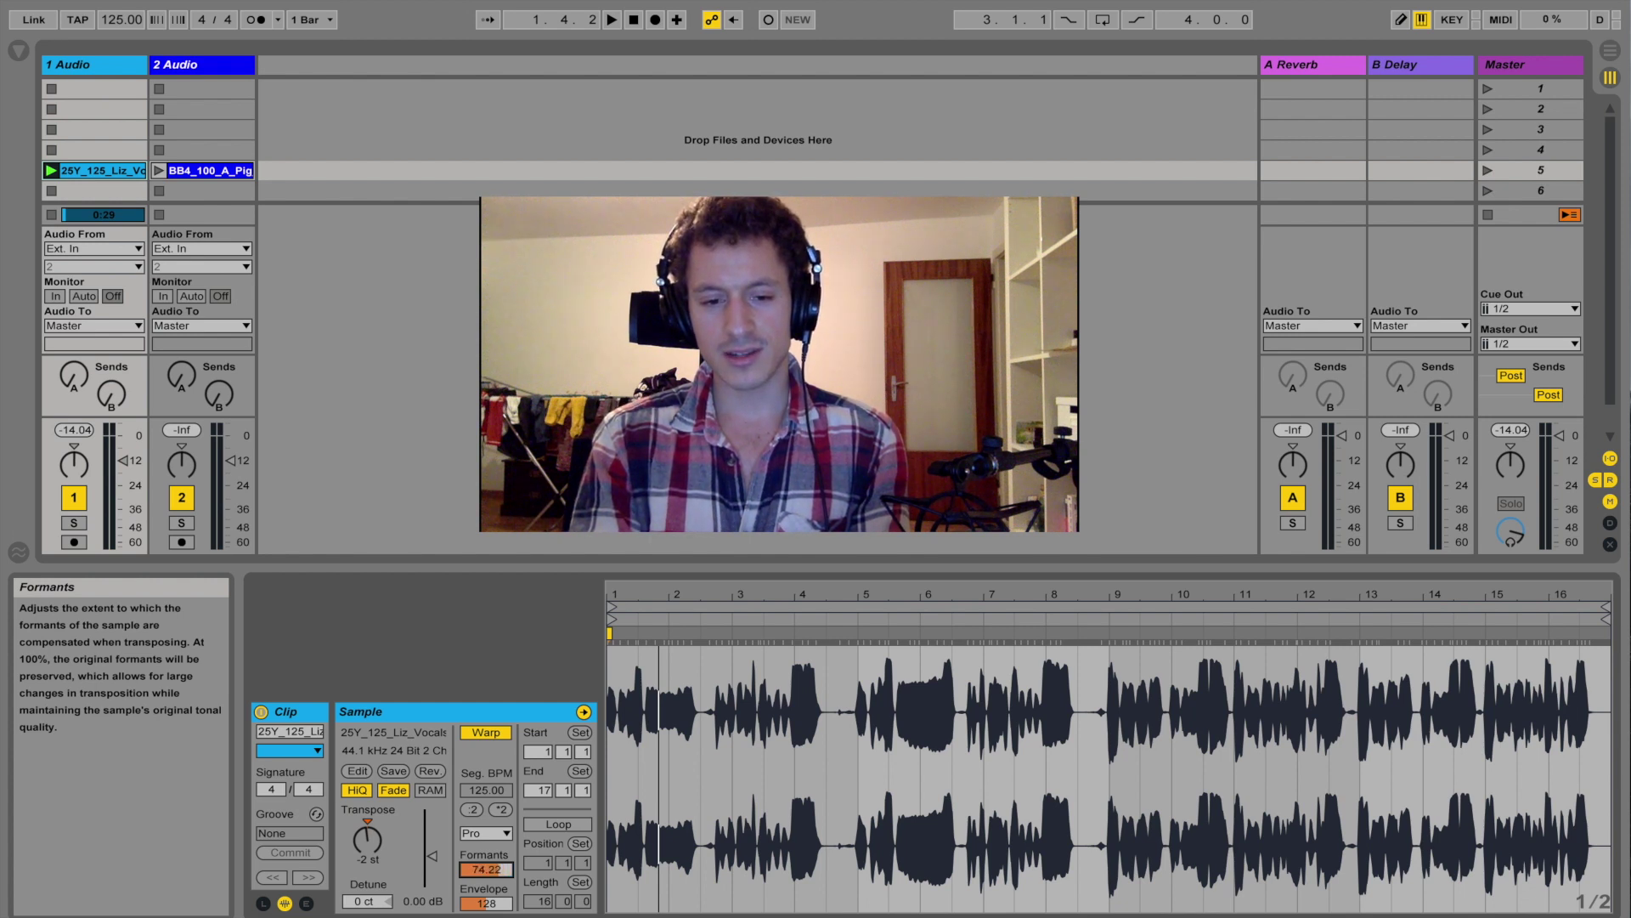
{"action": "key", "text": "space"}
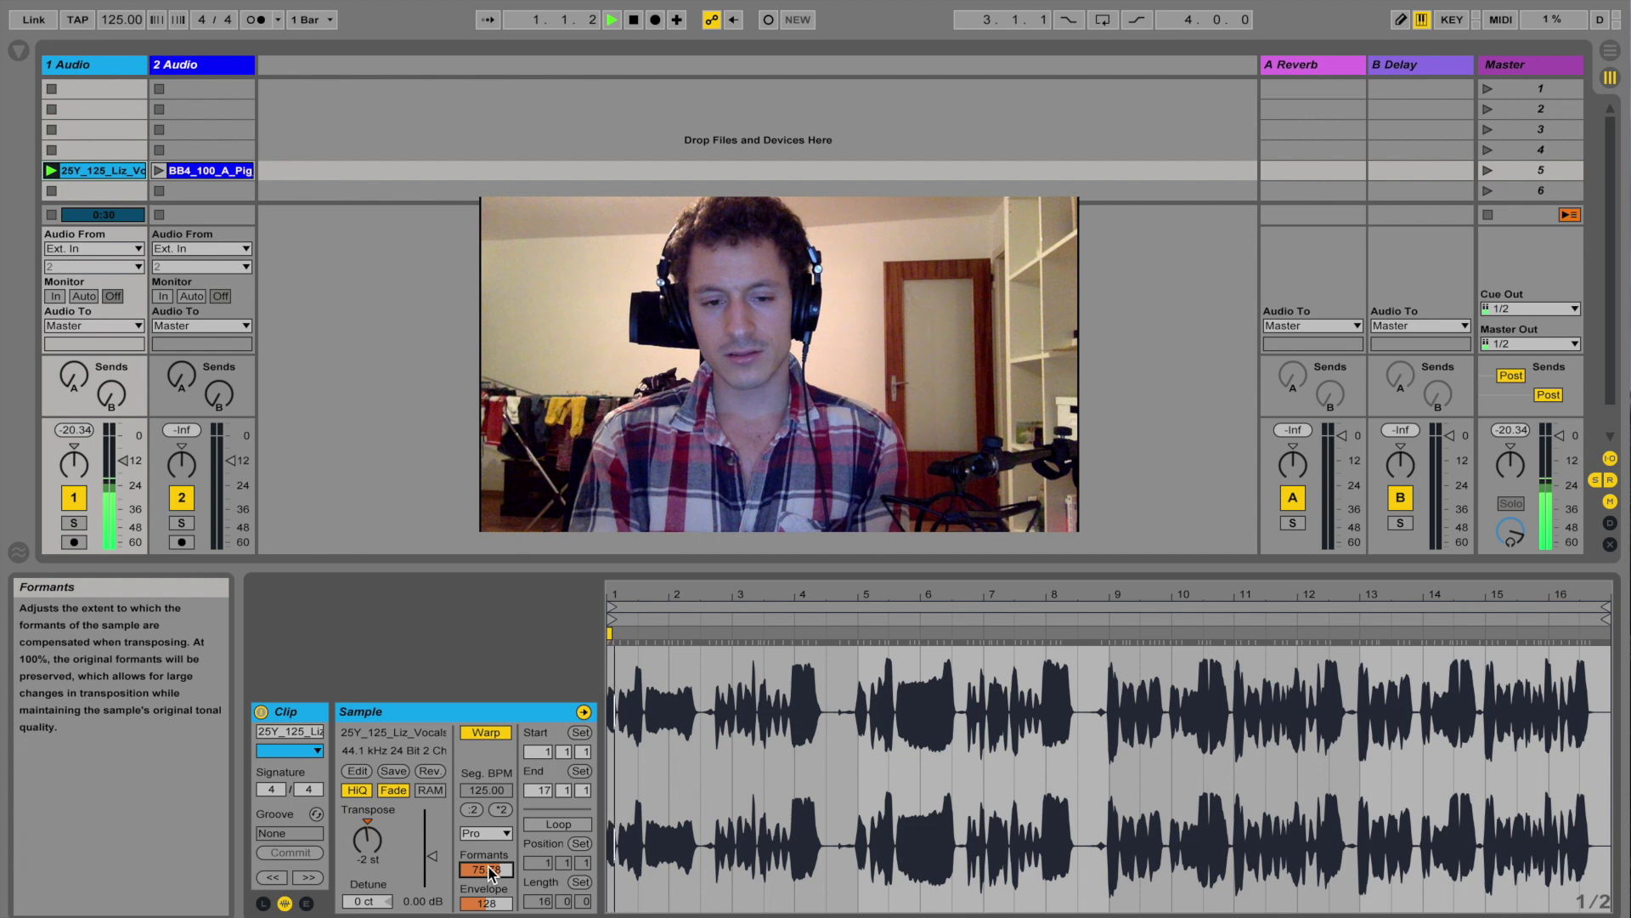
{"action": "left_click_drag", "start_coordinate": [491, 873], "coordinate": [490, 909]}
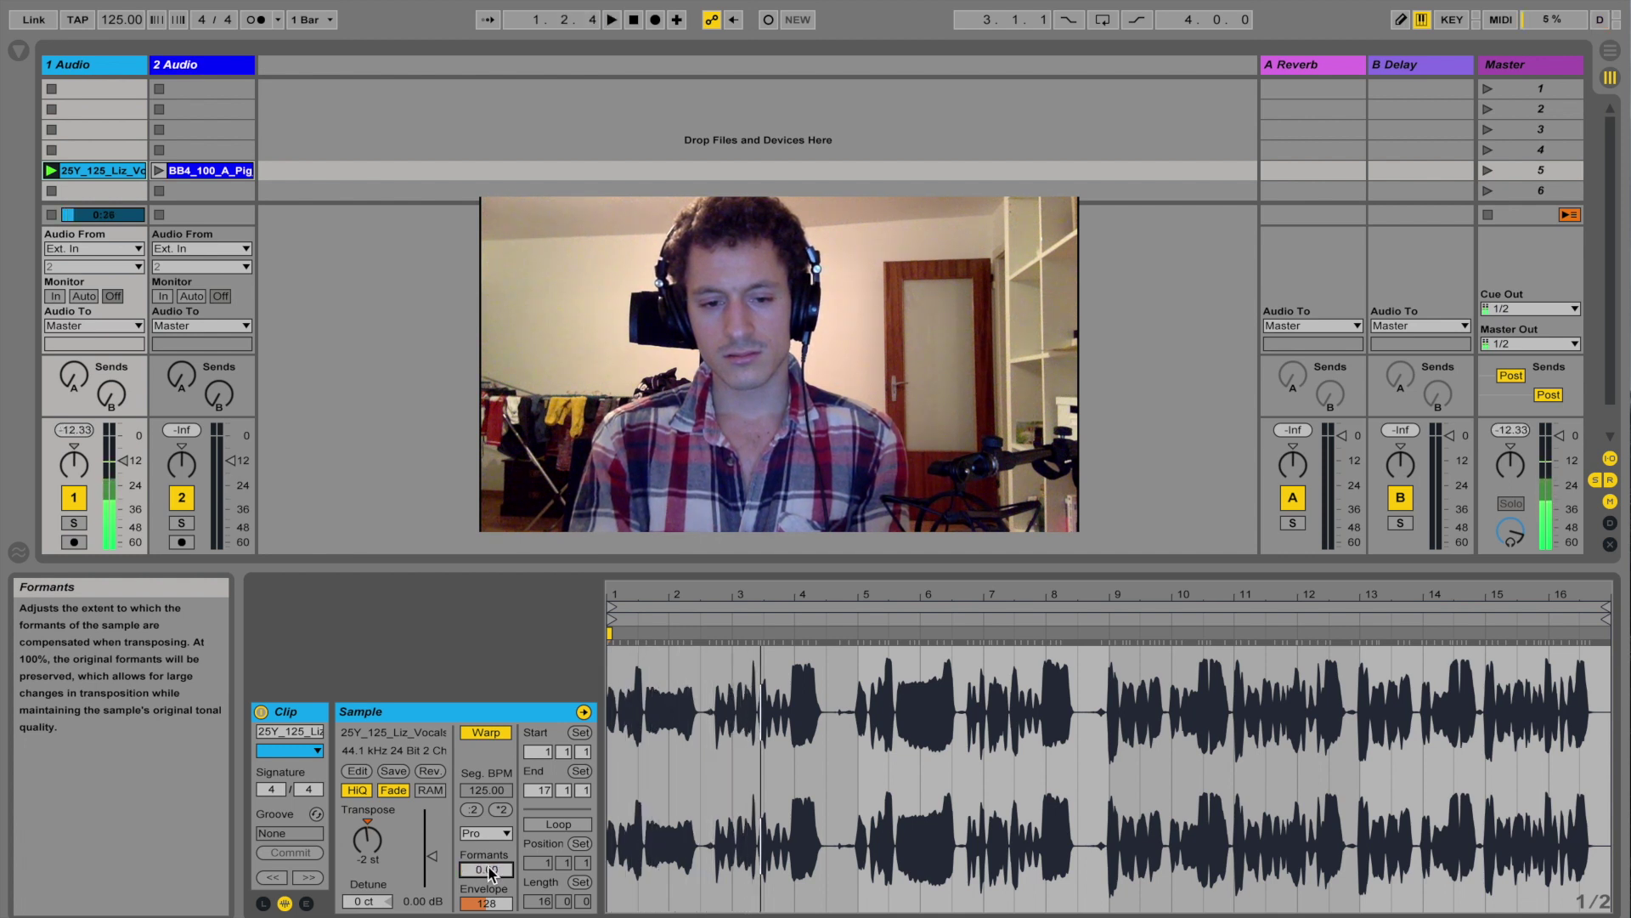
{"action": "key", "text": "space"}
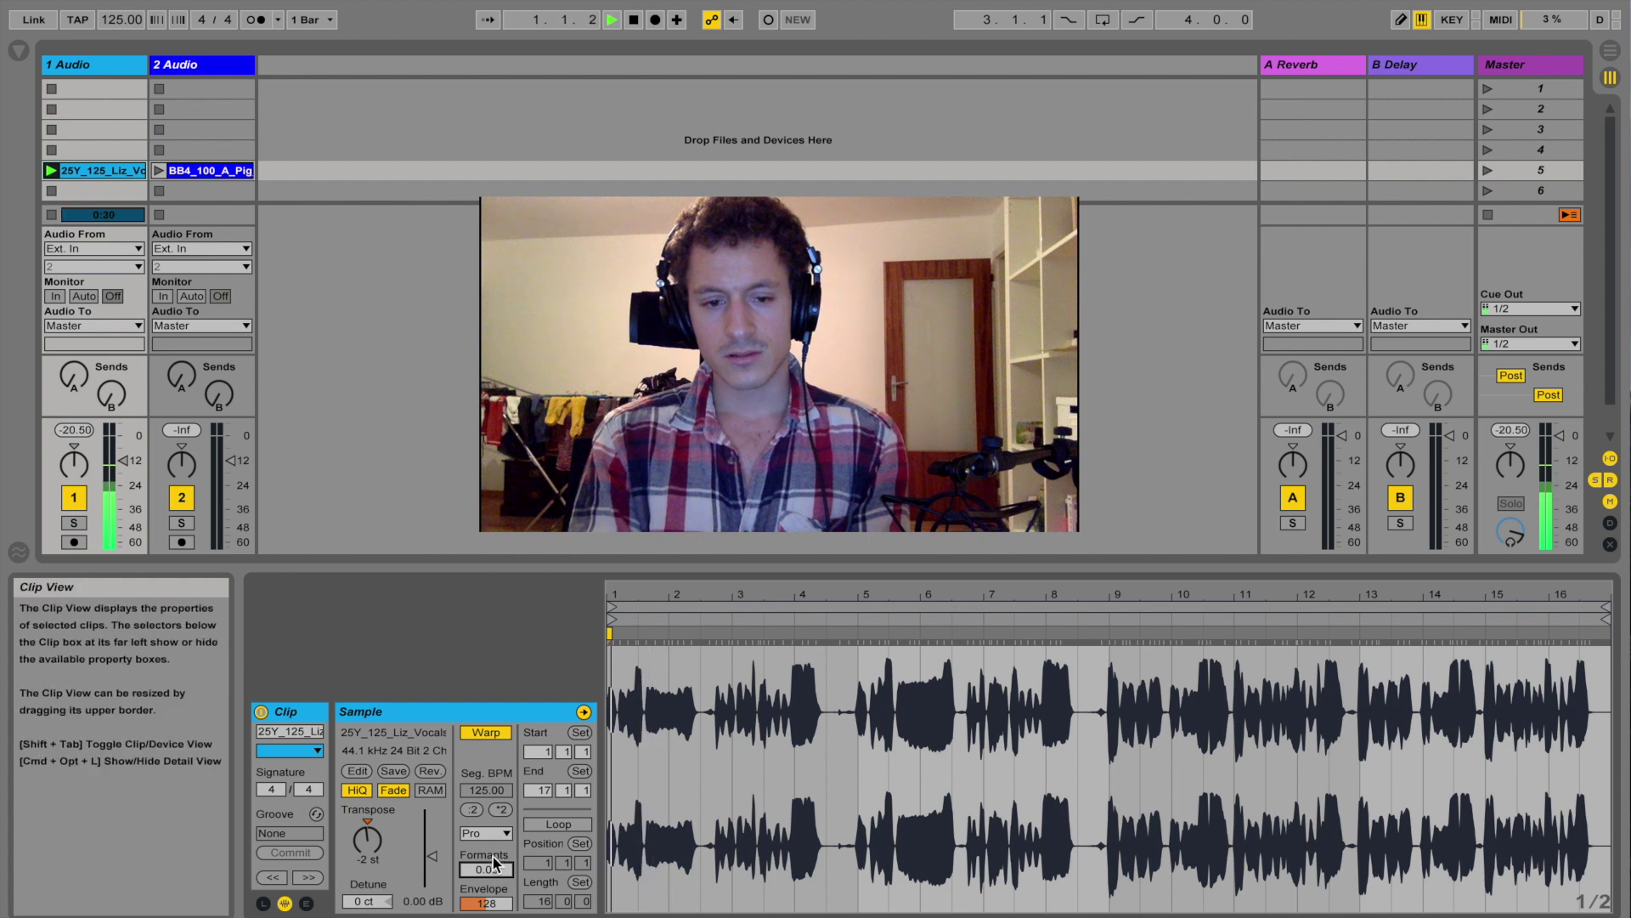
{"action": "left_click_drag", "start_coordinate": [490, 871], "coordinate": [490, 851]}
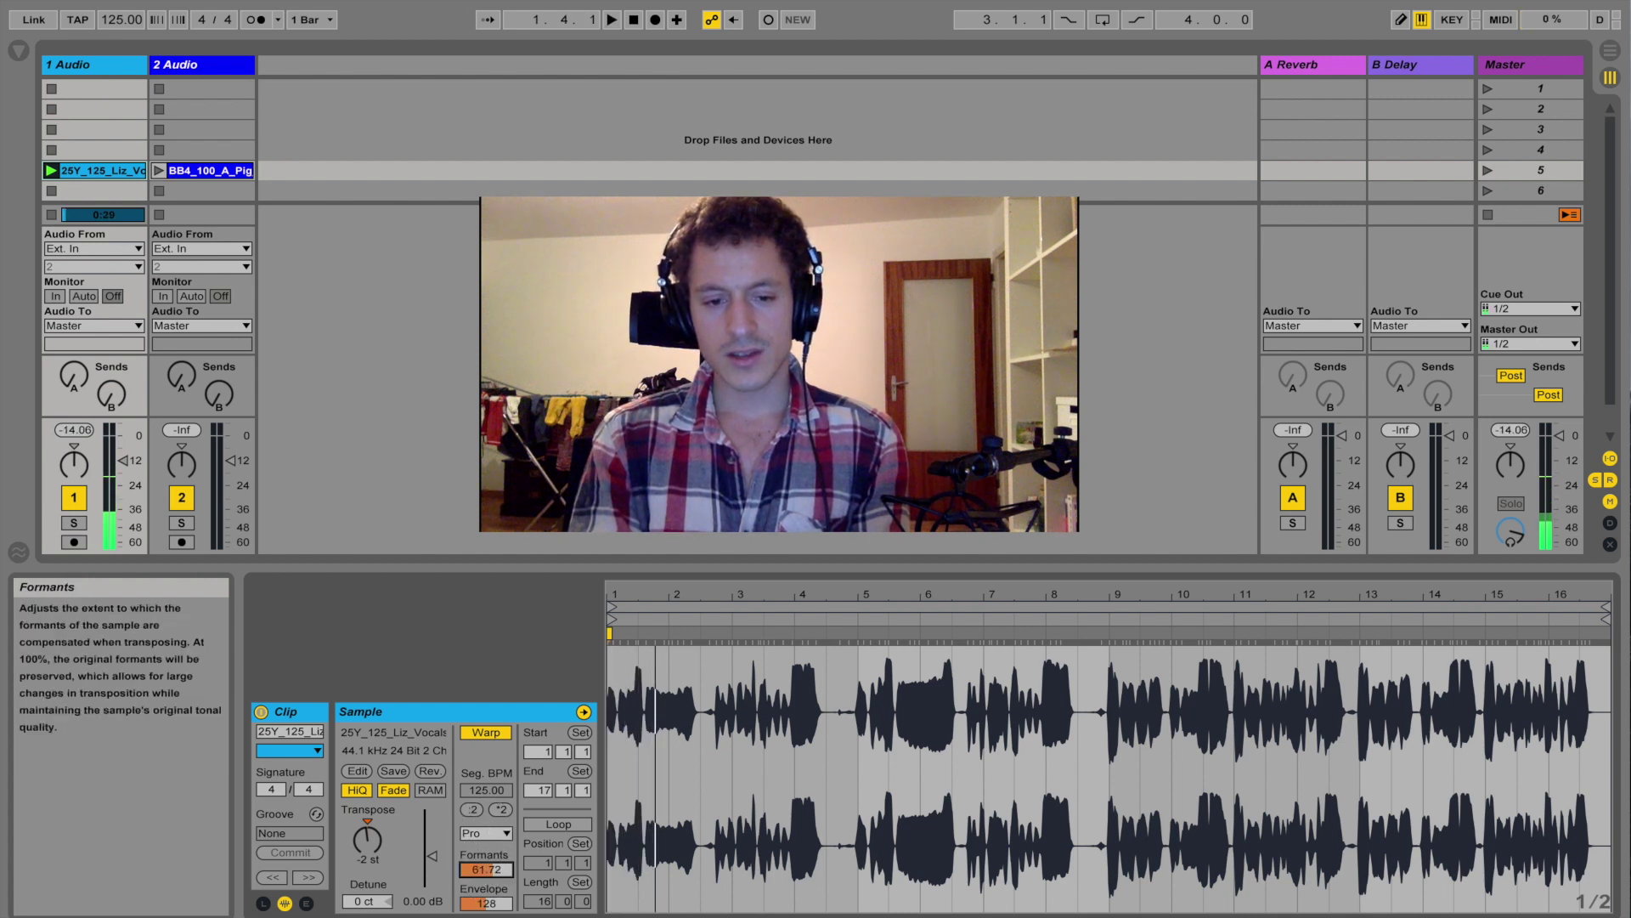
{"action": "key", "text": "space"}
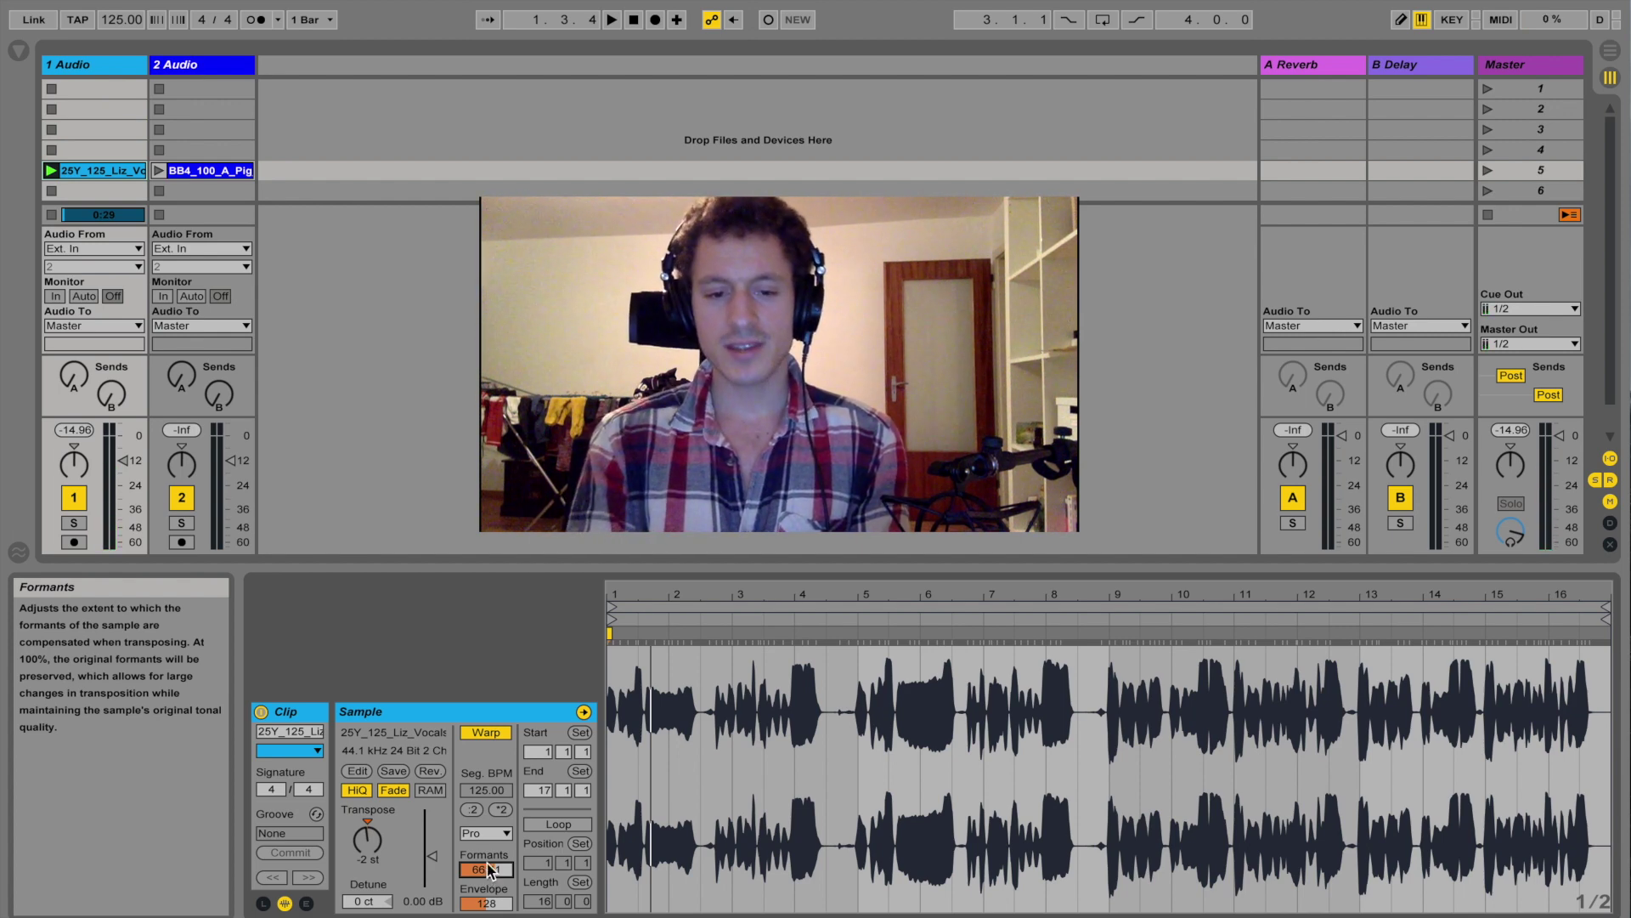
Switch the vocal clip to Complex for comparison, then return to Complex Pro and set Formants to 0.
{"action": "left_click", "coordinate": [486, 833]}
{"action": "left_click", "coordinate": [493, 841]}
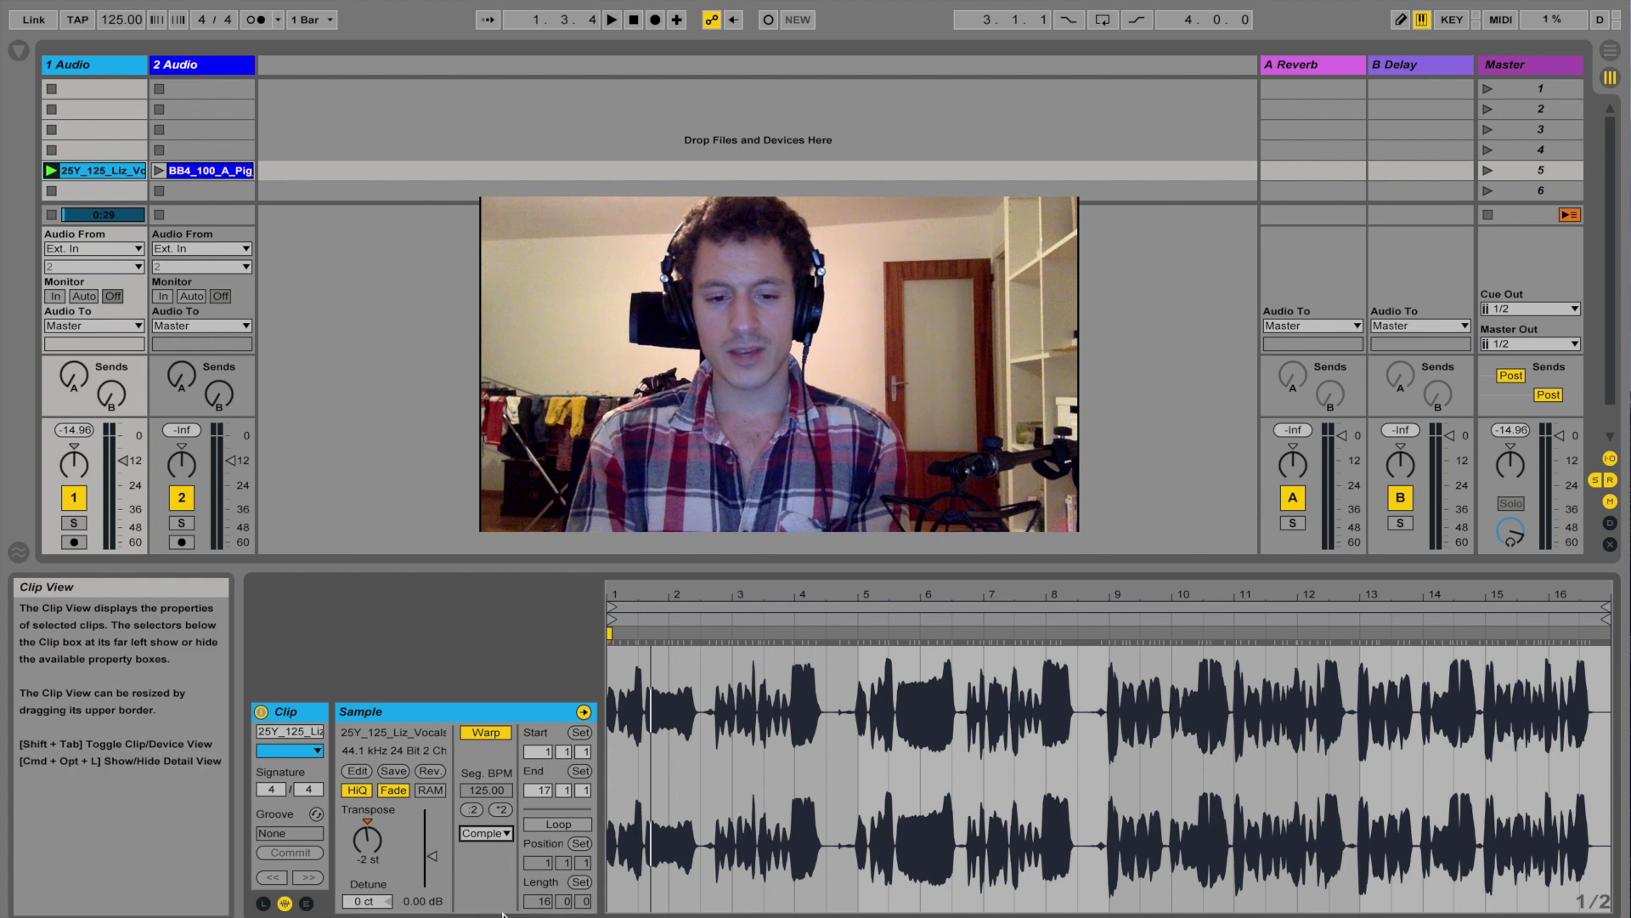
{"action": "left_click", "coordinate": [491, 834]}
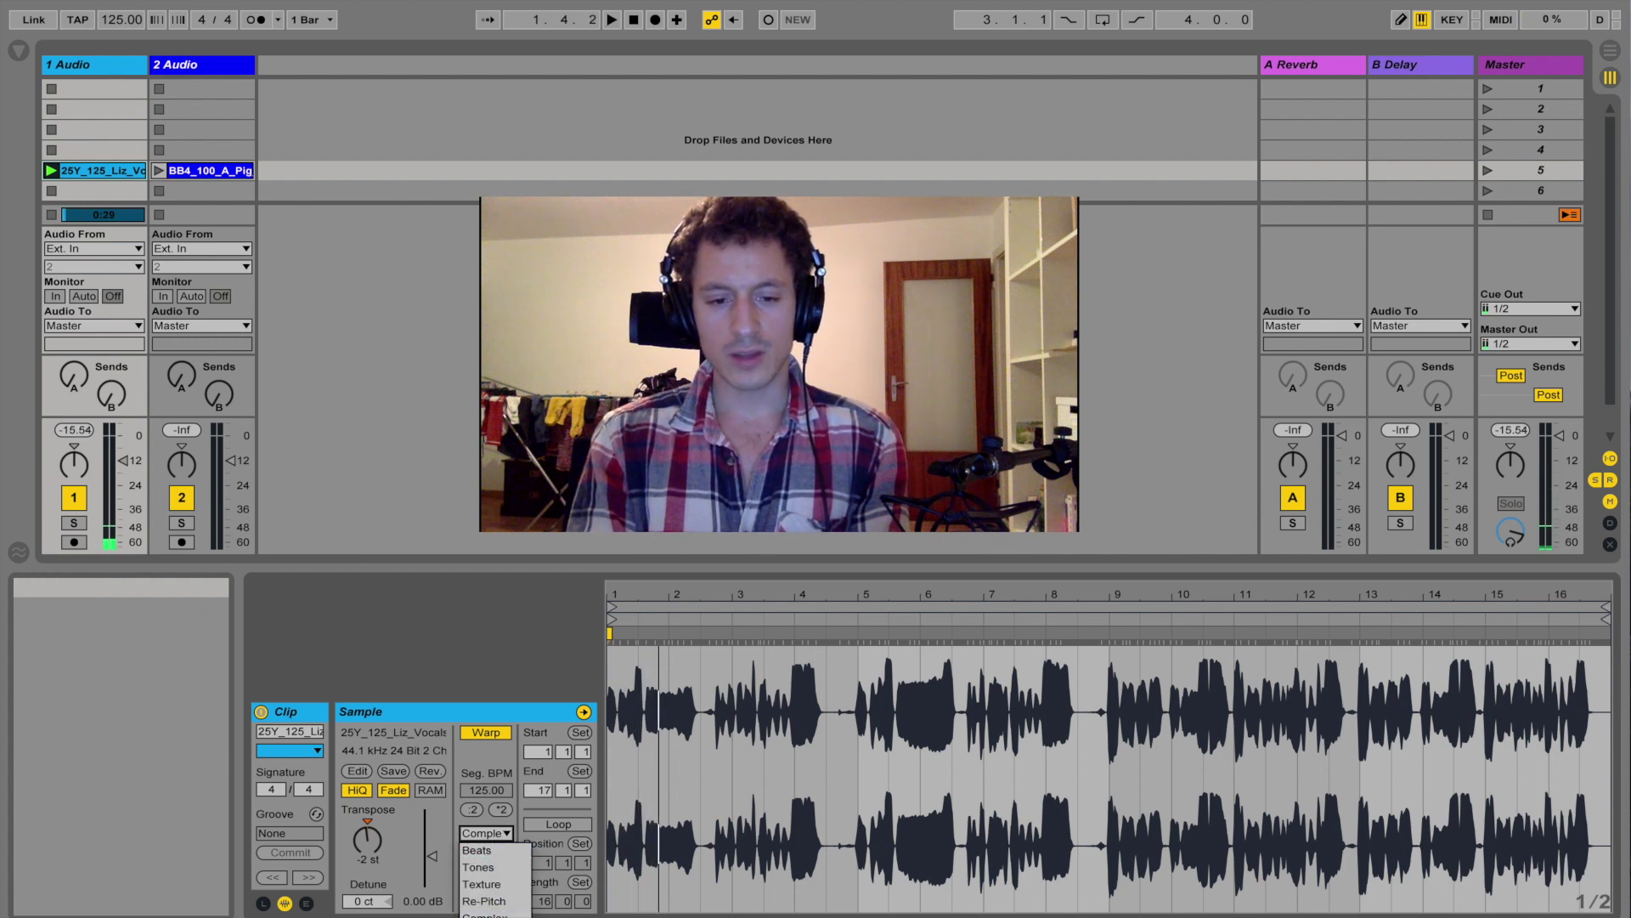
{"action": "left_click", "coordinate": [493, 911]}
{"action": "left_click_drag", "start_coordinate": [493, 857], "coordinate": [492, 913]}
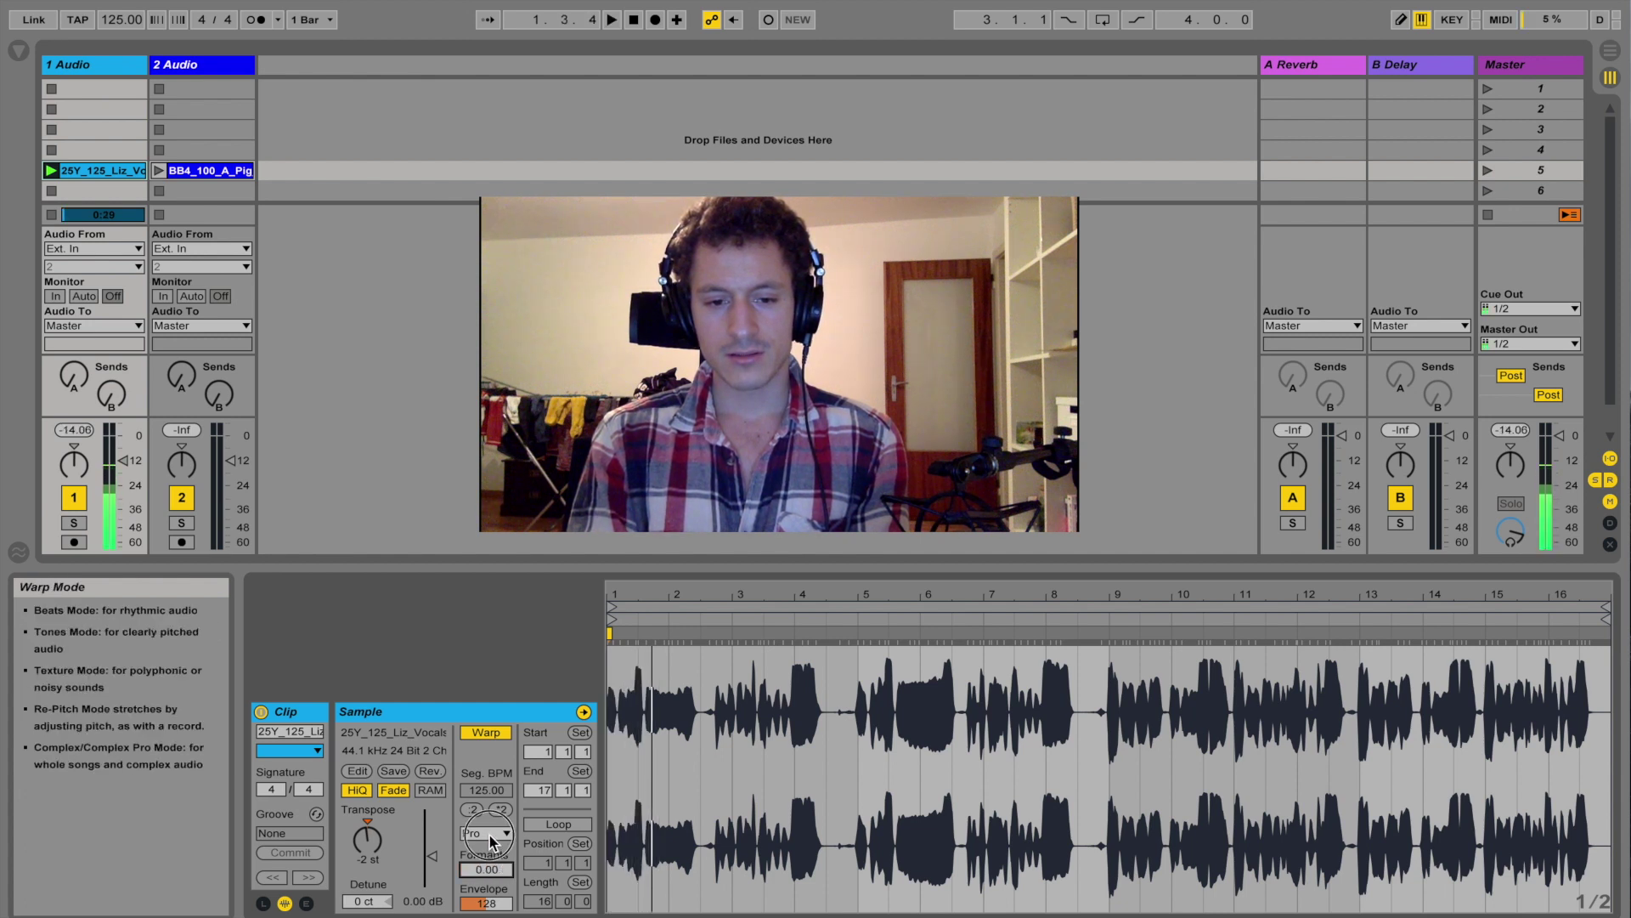
Set the vocal clip's warp mode back to Complex for comparison and open the list of warp modes.
{"action": "left_click", "coordinate": [489, 834]}
{"action": "left_click", "coordinate": [488, 916]}
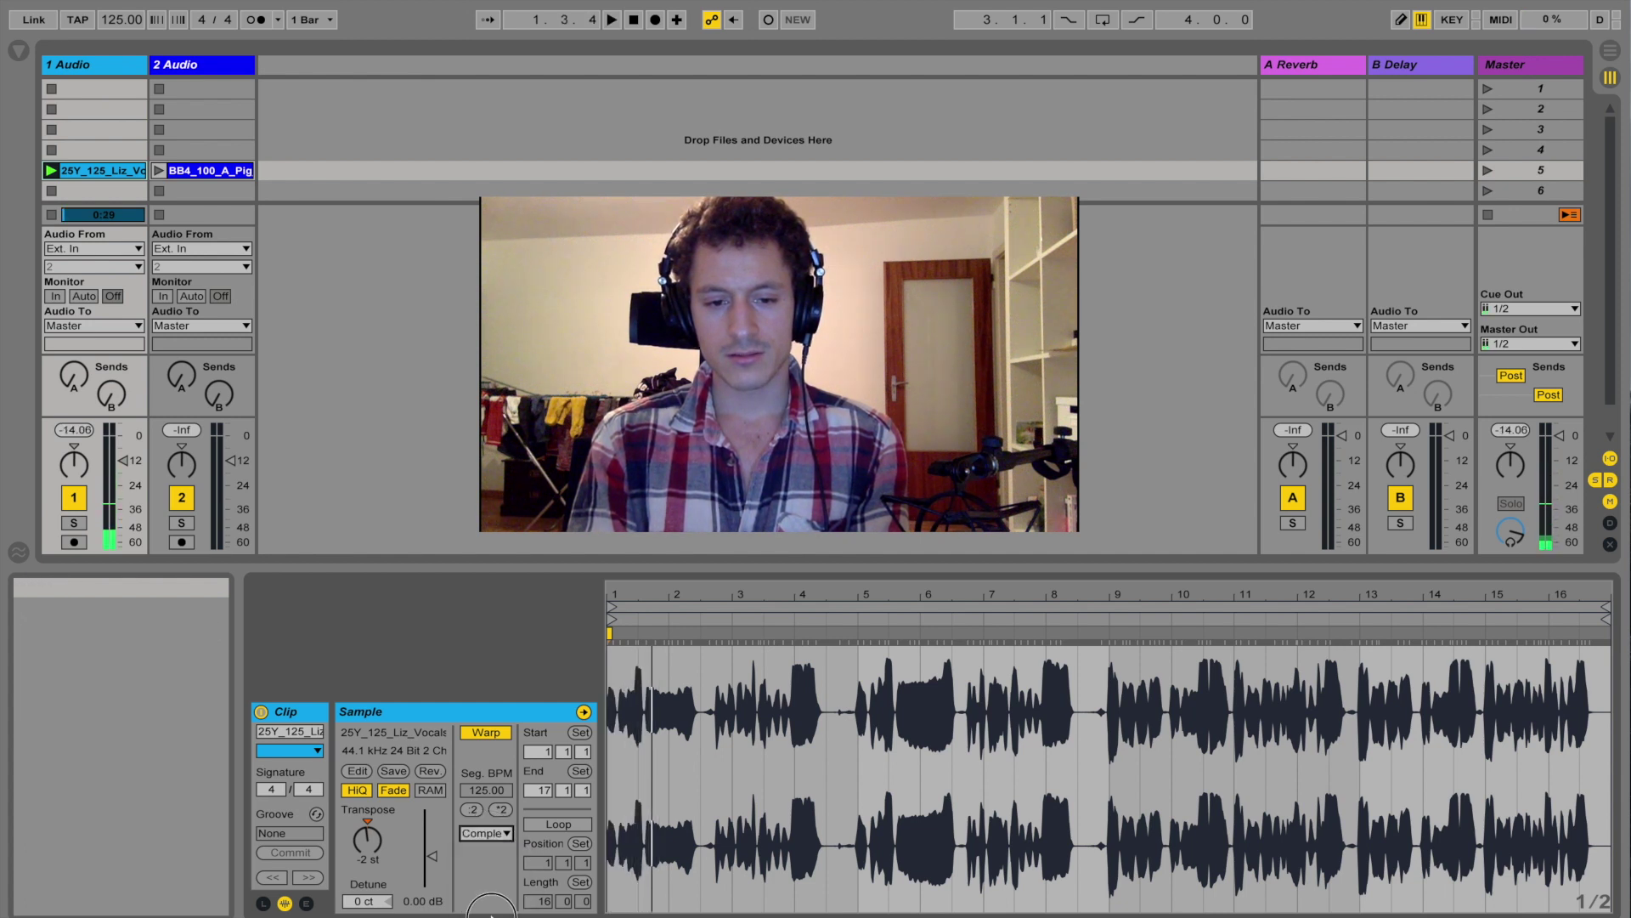
{"action": "left_click", "coordinate": [486, 834]}
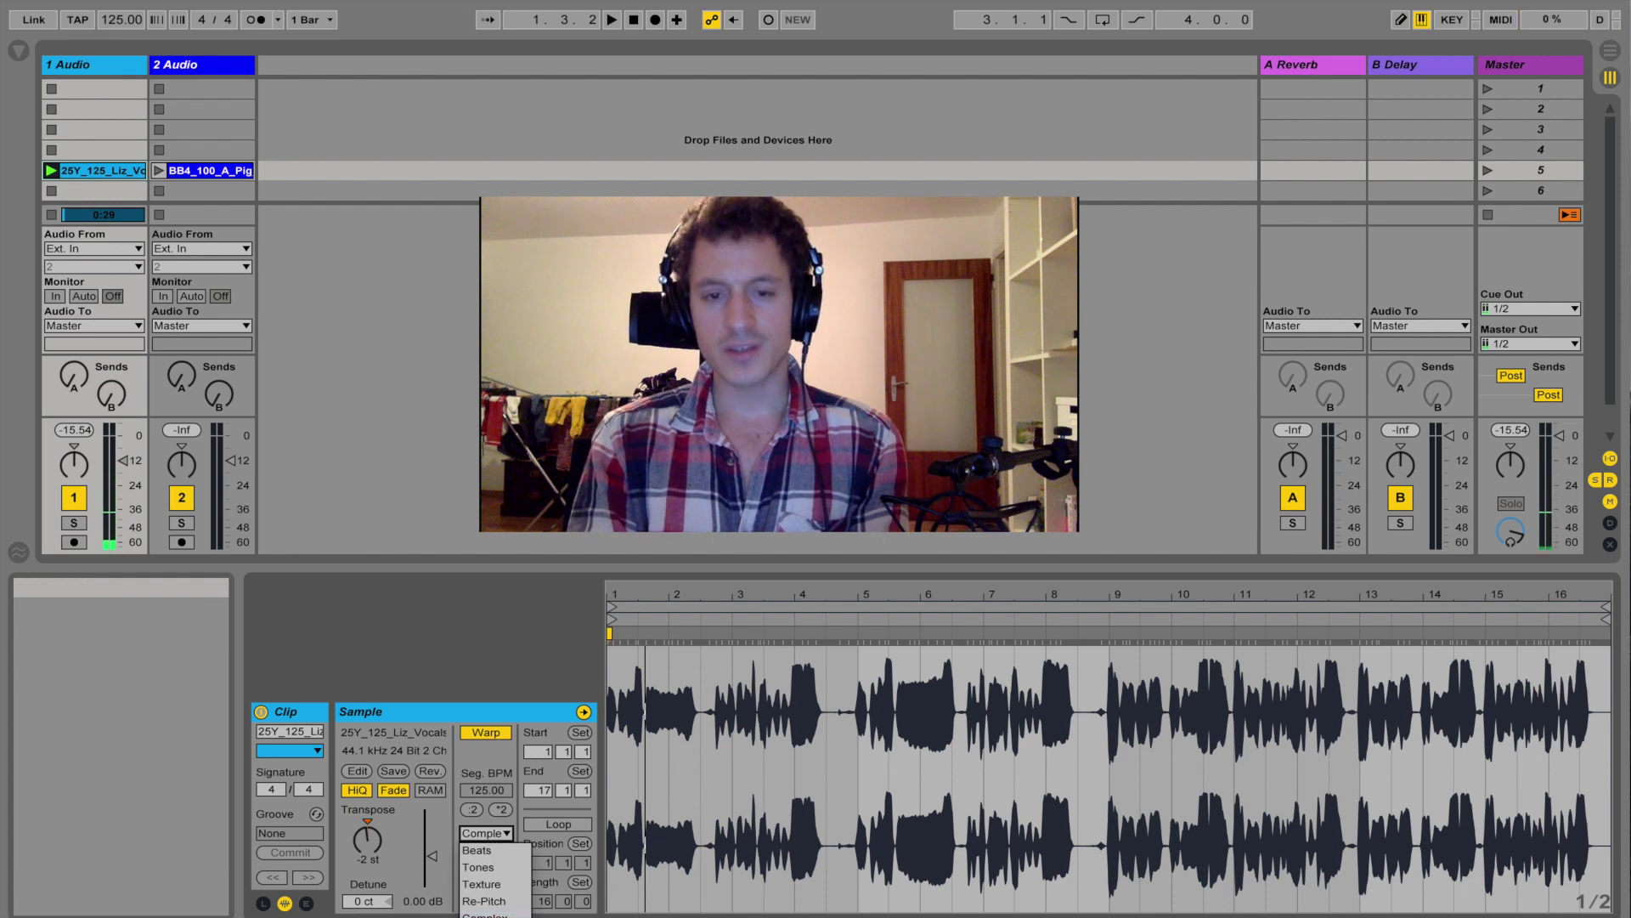
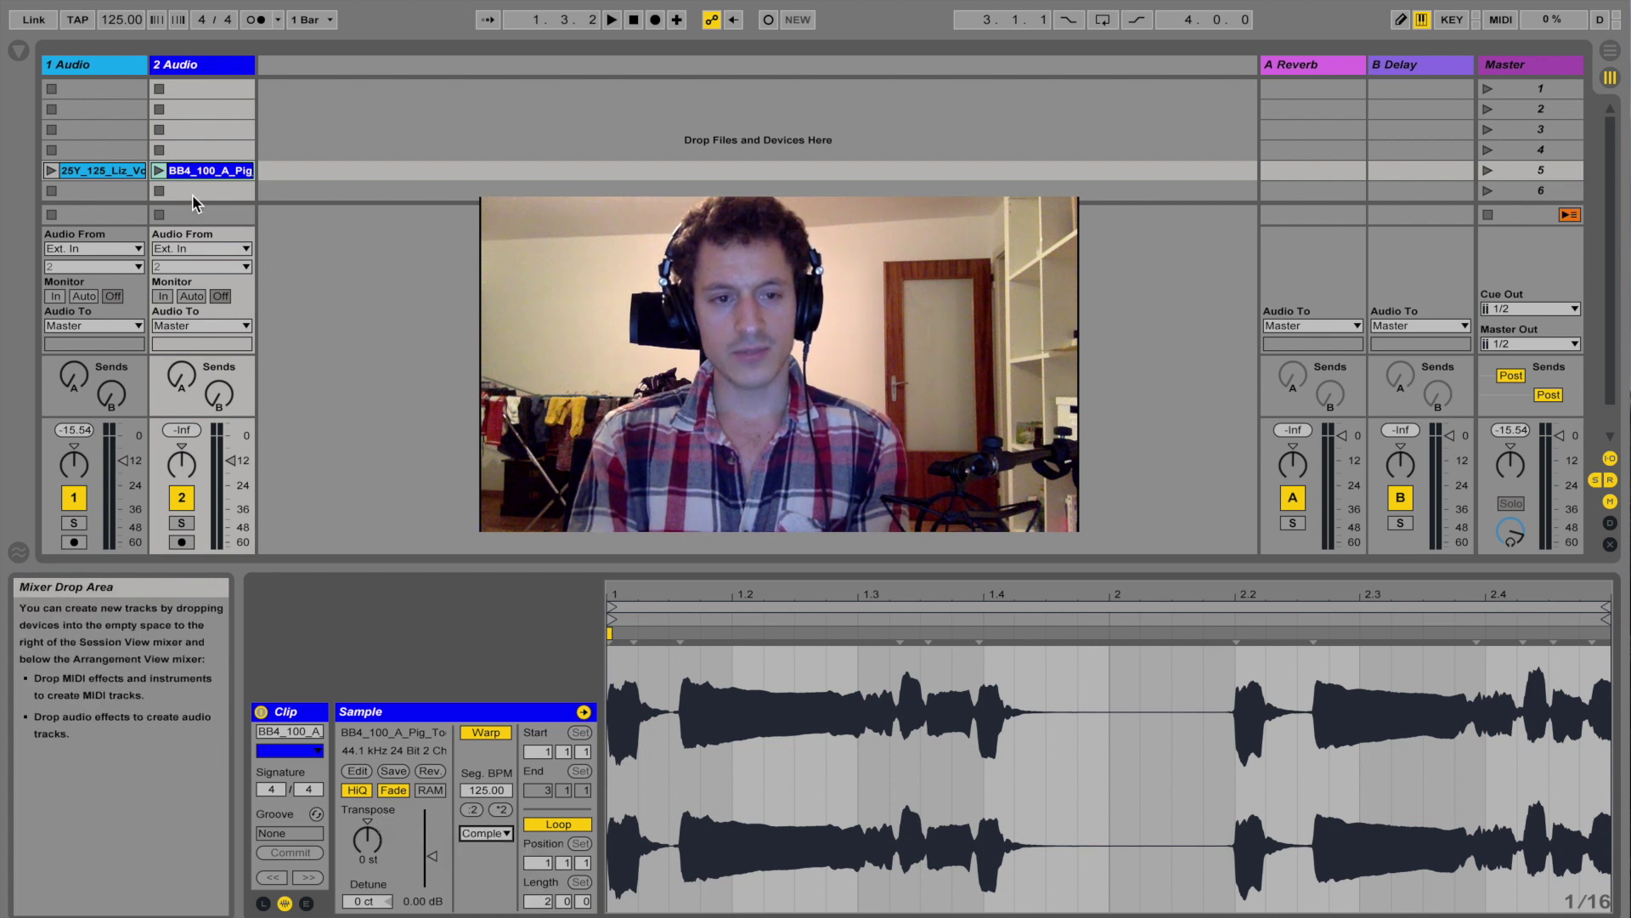
Launch the BB4_100_A_Pig clip on track 2, audition it at -3 st in Complex mode, and reset its transposition to 0 st.
{"action": "left_click", "coordinate": [158, 171]}
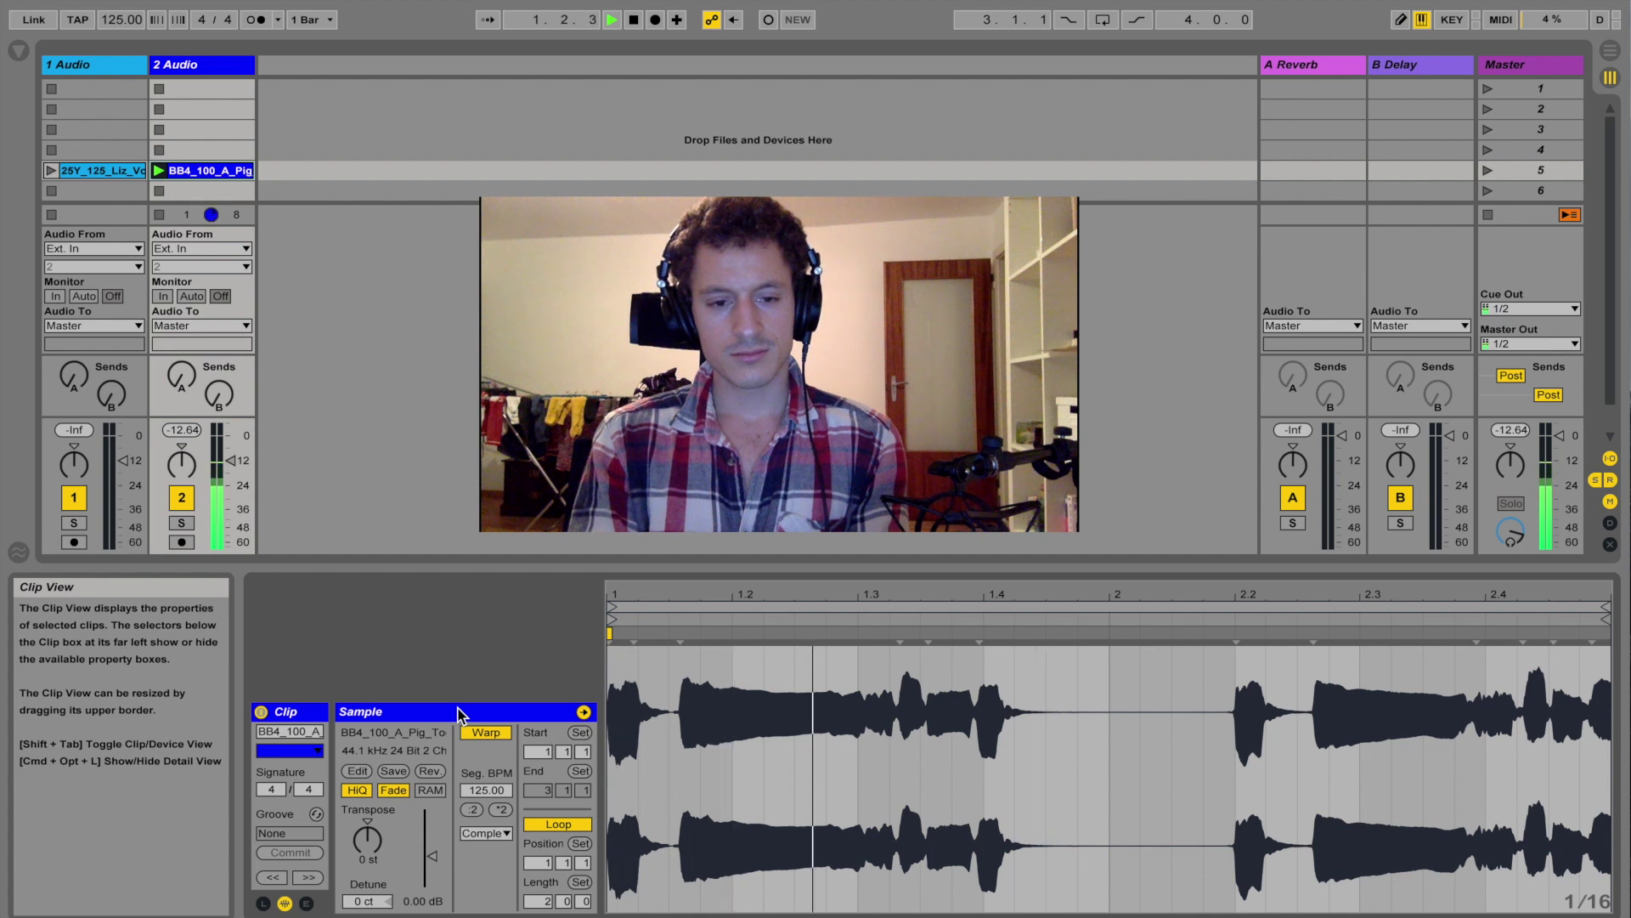
{"action": "left_click_drag", "start_coordinate": [374, 833], "coordinate": [374, 846]}
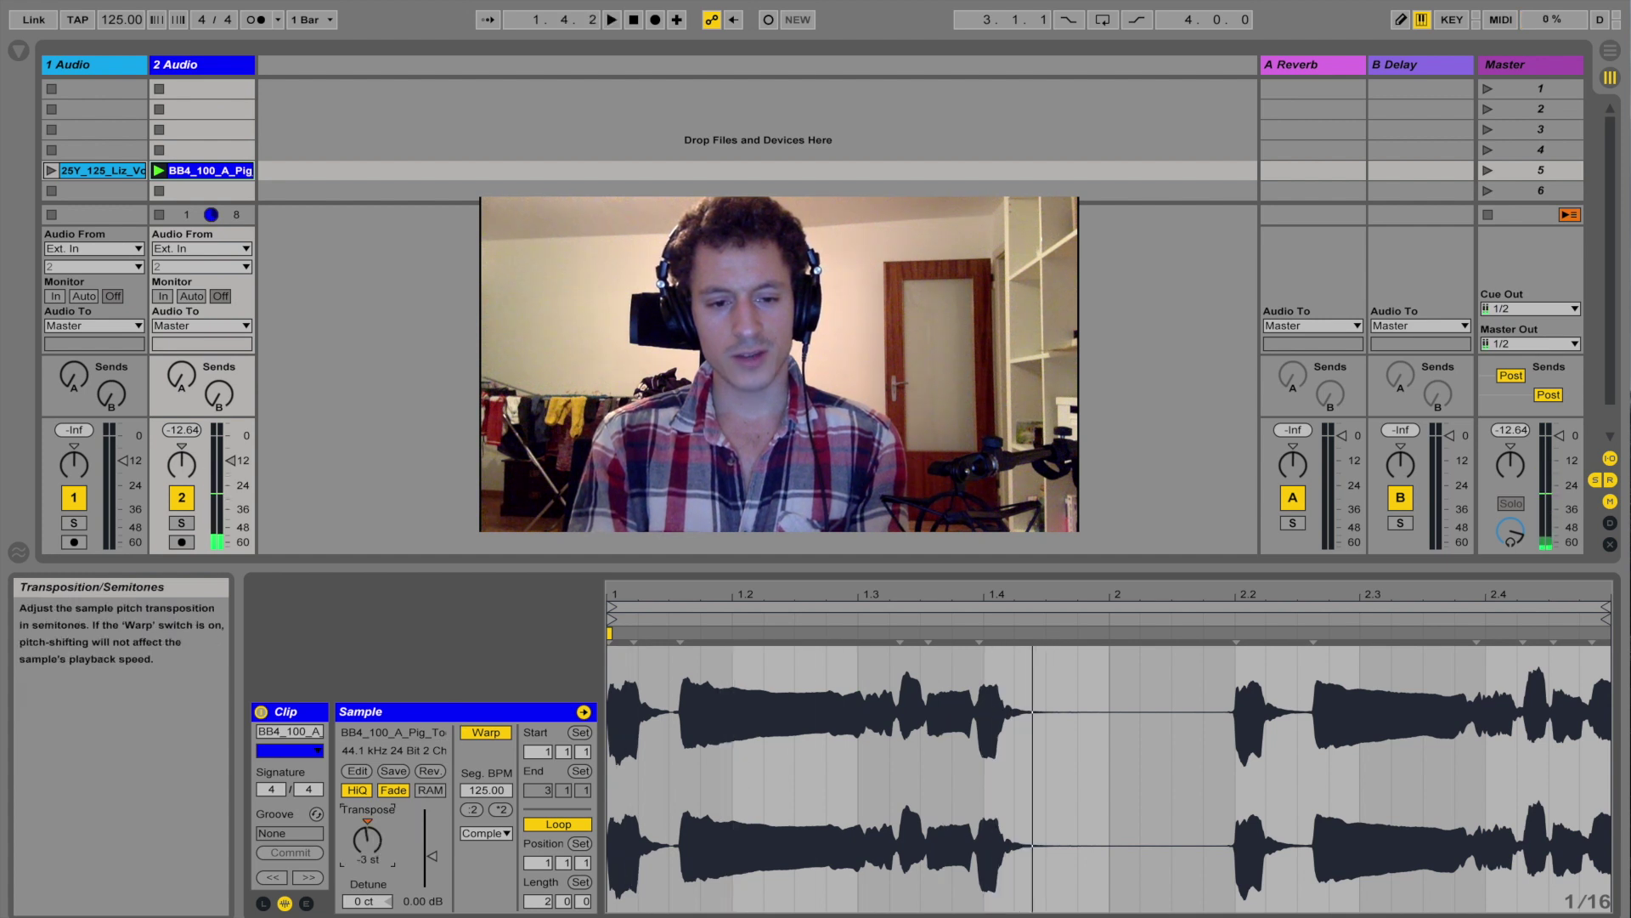
{"action": "key", "text": "space"}
{"action": "mouse_move", "coordinate": [370, 835]}
{"action": "left_mouse_down"}
{"action": "mouse_move", "coordinate": [370, 807]}
{"action": "mouse_move", "coordinate": [369, 823]}
{"action": "left_mouse_up"}
{"action": "key", "text": "space"}
{"action": "key", "text": "space"}
{"action": "key", "text": "Delete"}
Compare the untransposed BB4 clip in Complex Pro and Complex warp modes, ending on Complex.
{"action": "left_click", "coordinate": [484, 833]}
{"action": "left_click", "coordinate": [484, 900]}
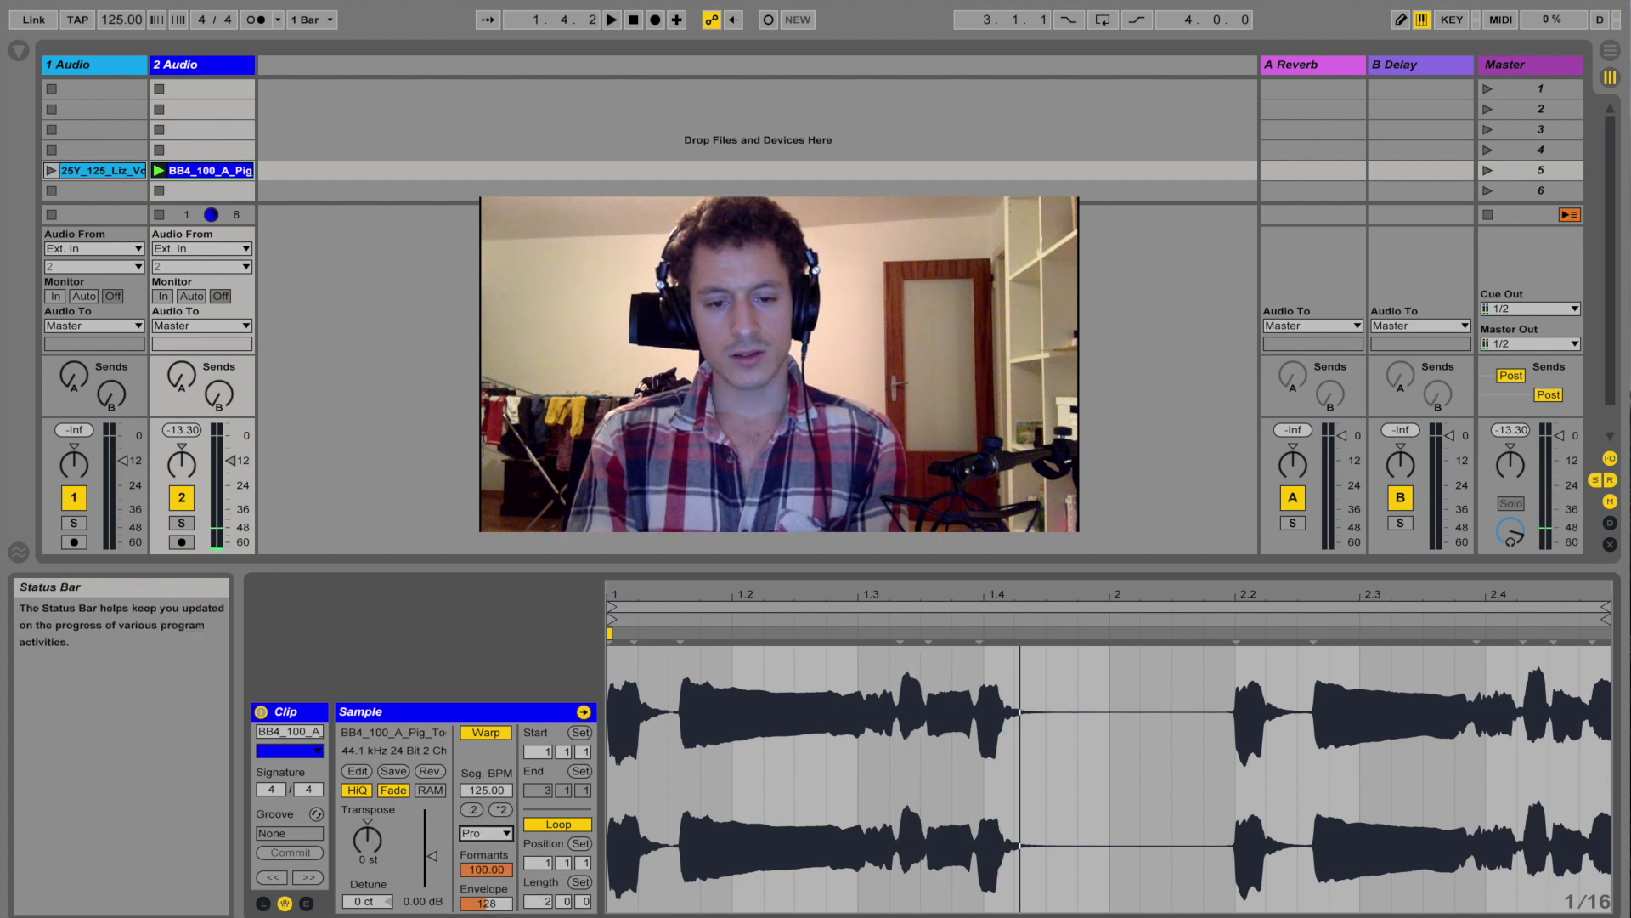
{"action": "key", "text": "space"}
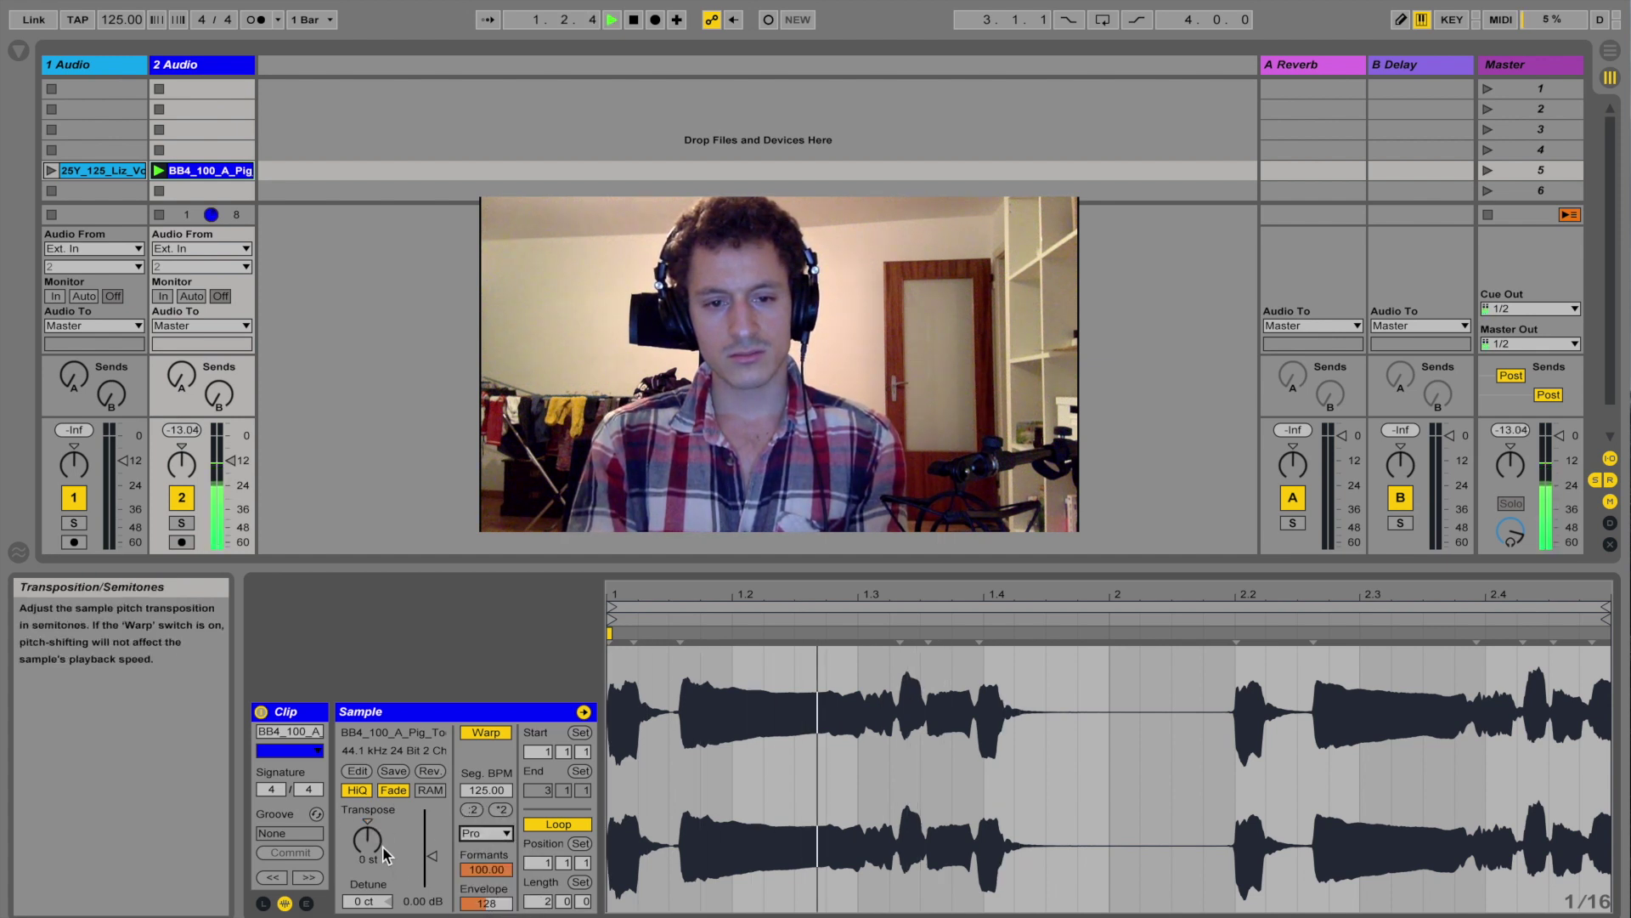
{"action": "left_click", "coordinate": [483, 832]}
{"action": "left_click", "coordinate": [486, 914]}
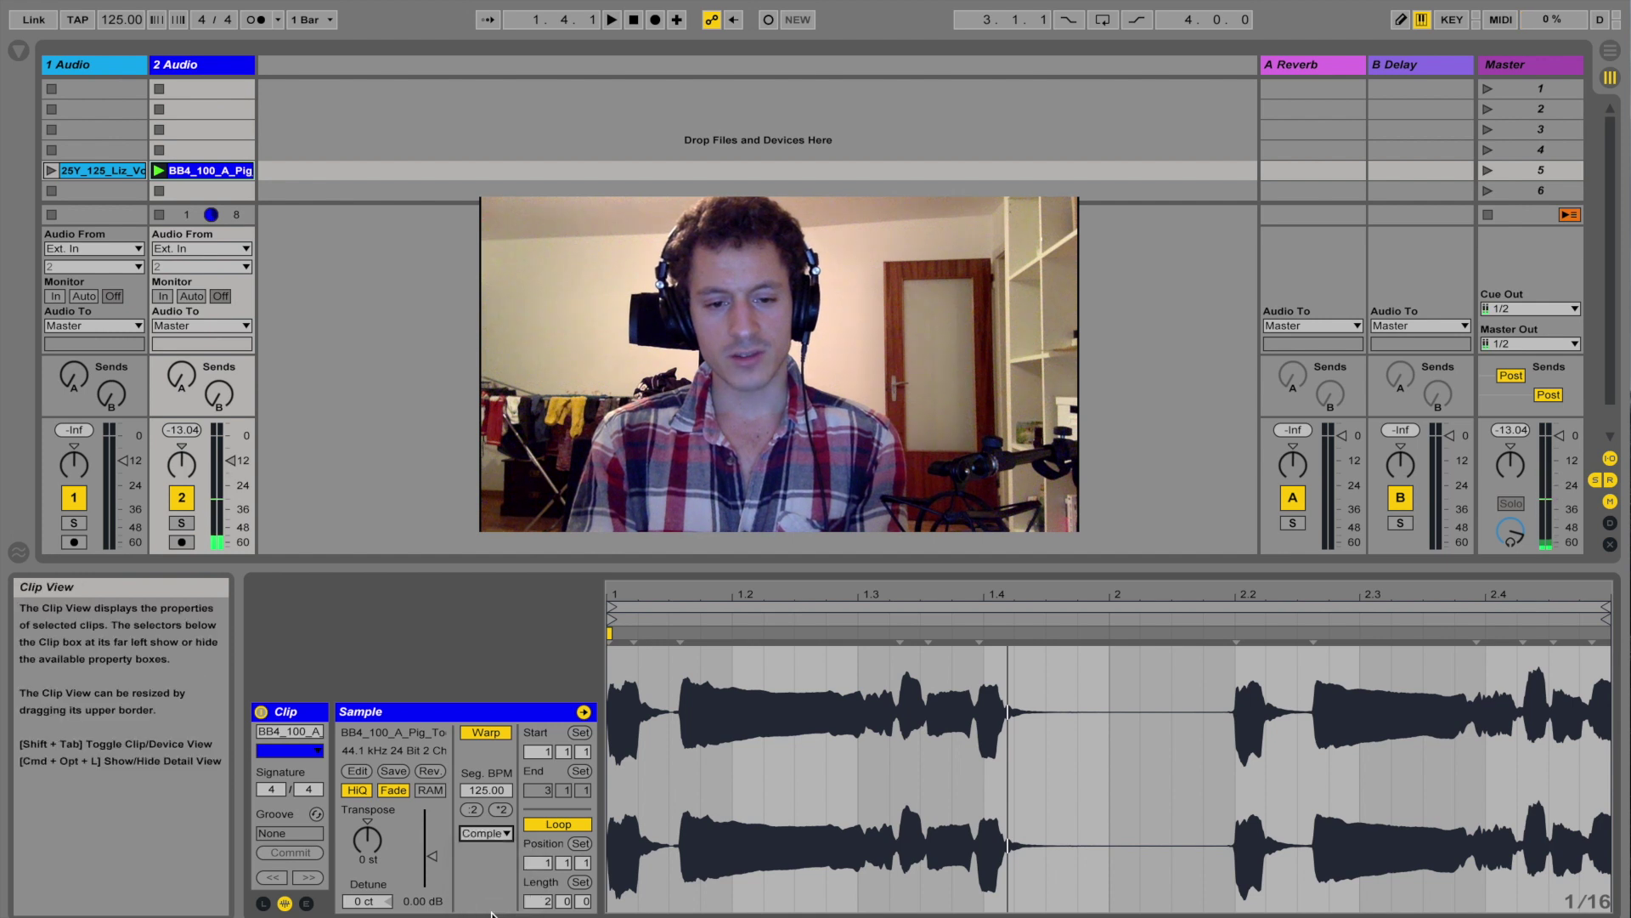
Set the BB4 clip to Complex Pro with a transposition of -3 st and play it.
{"action": "left_click", "coordinate": [486, 833]}
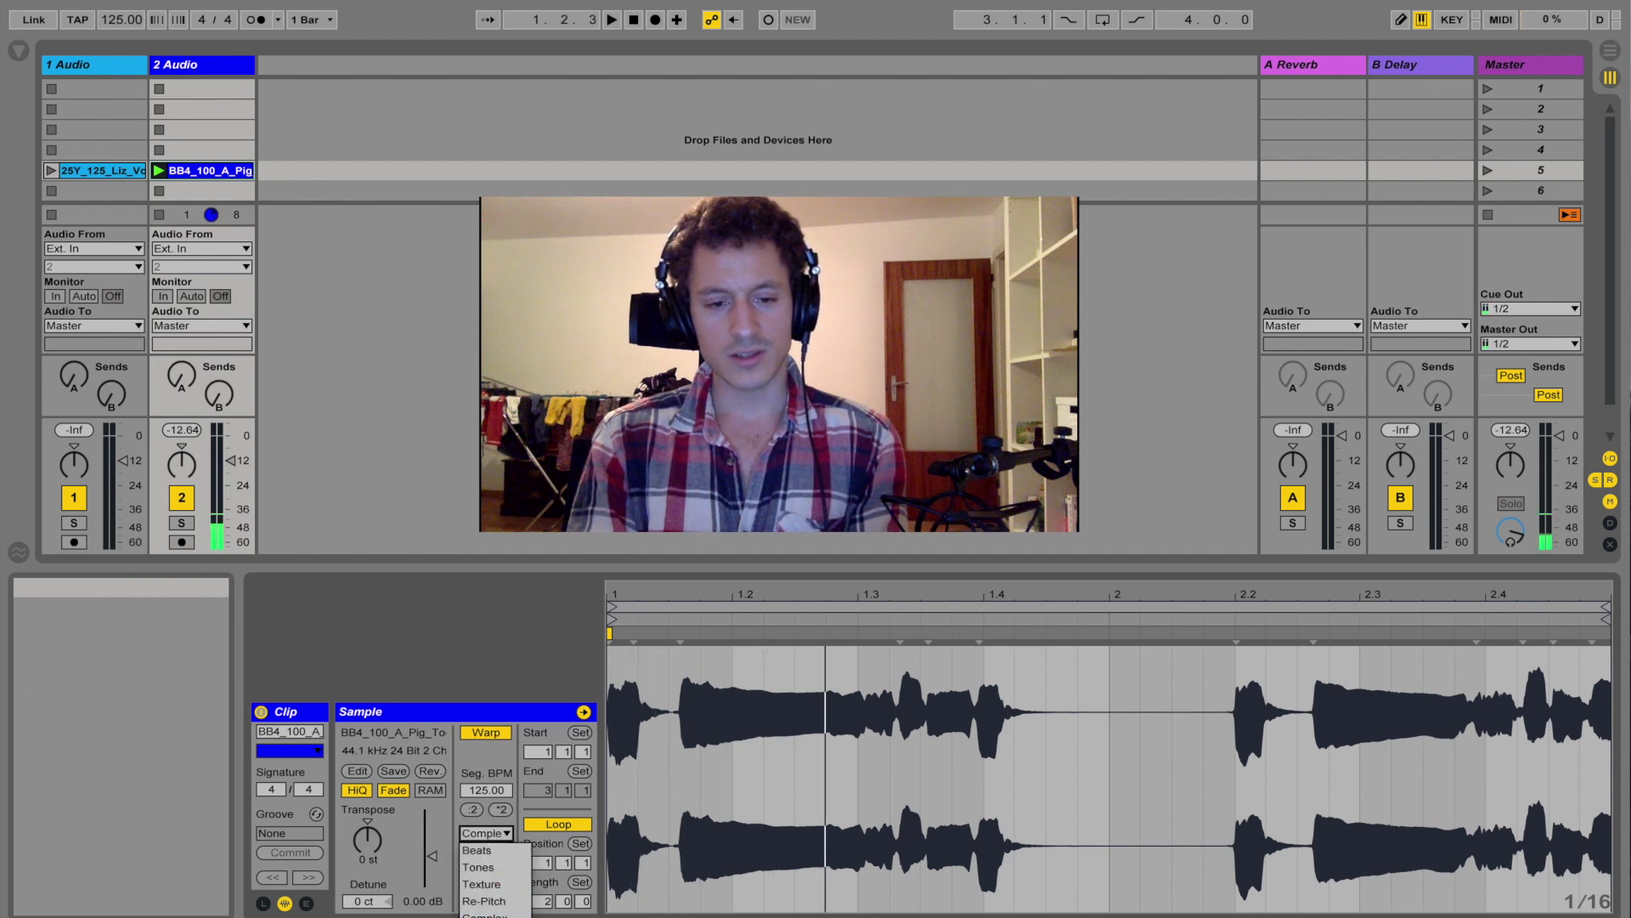
{"action": "left_click", "coordinate": [488, 901]}
{"action": "left_click_drag", "start_coordinate": [367, 839], "coordinate": [367, 847]}
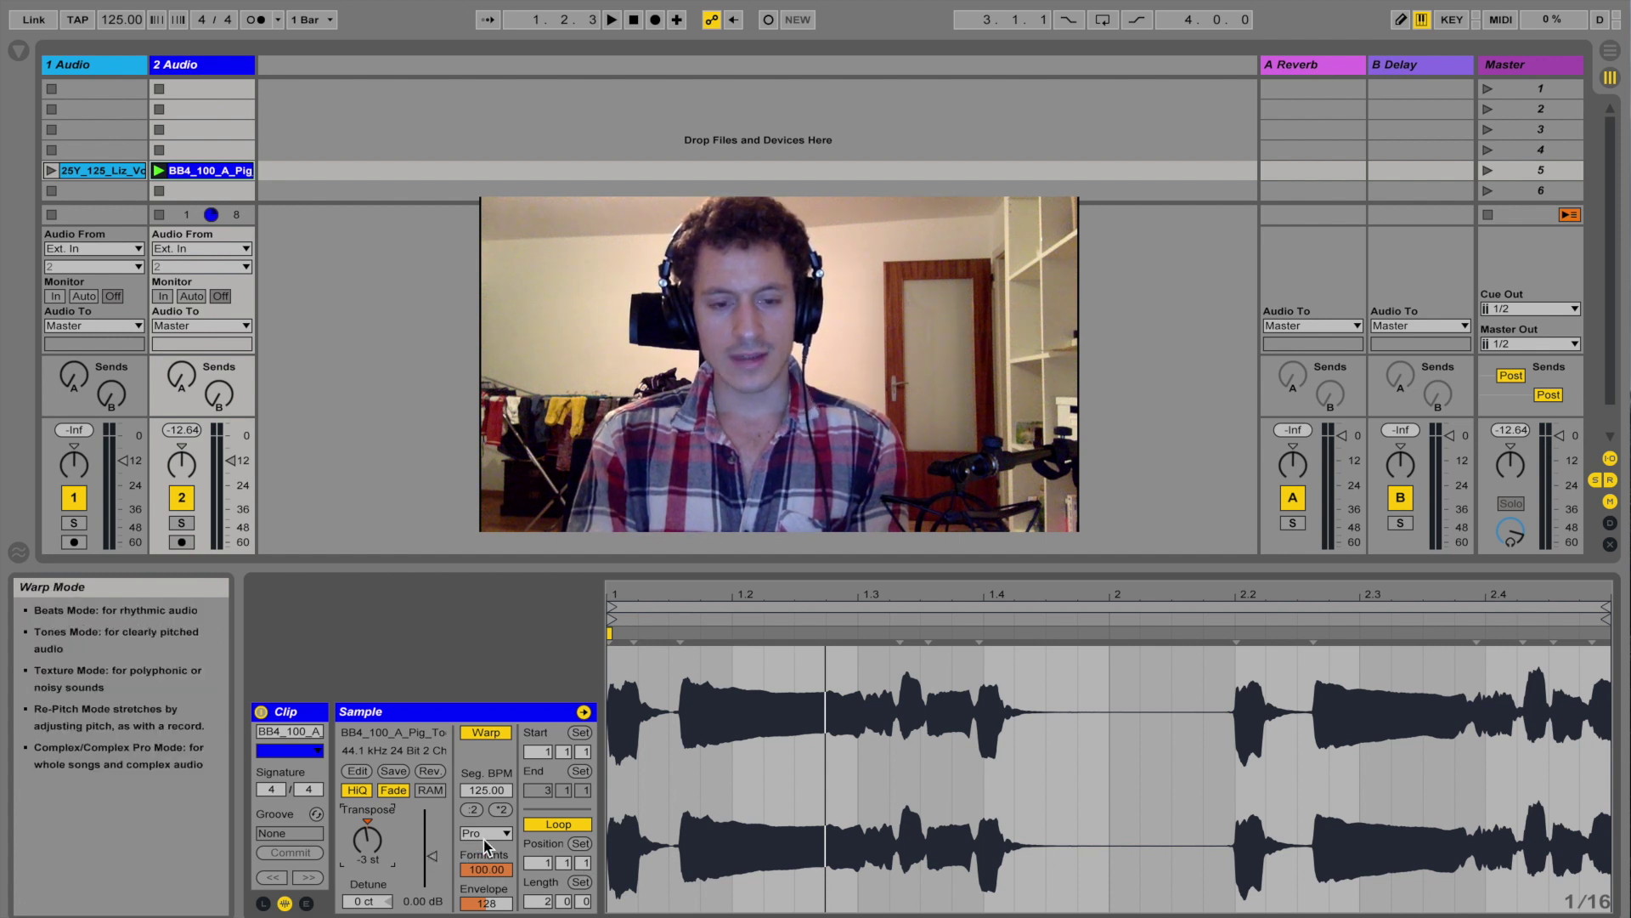
{"action": "key", "text": "space"}
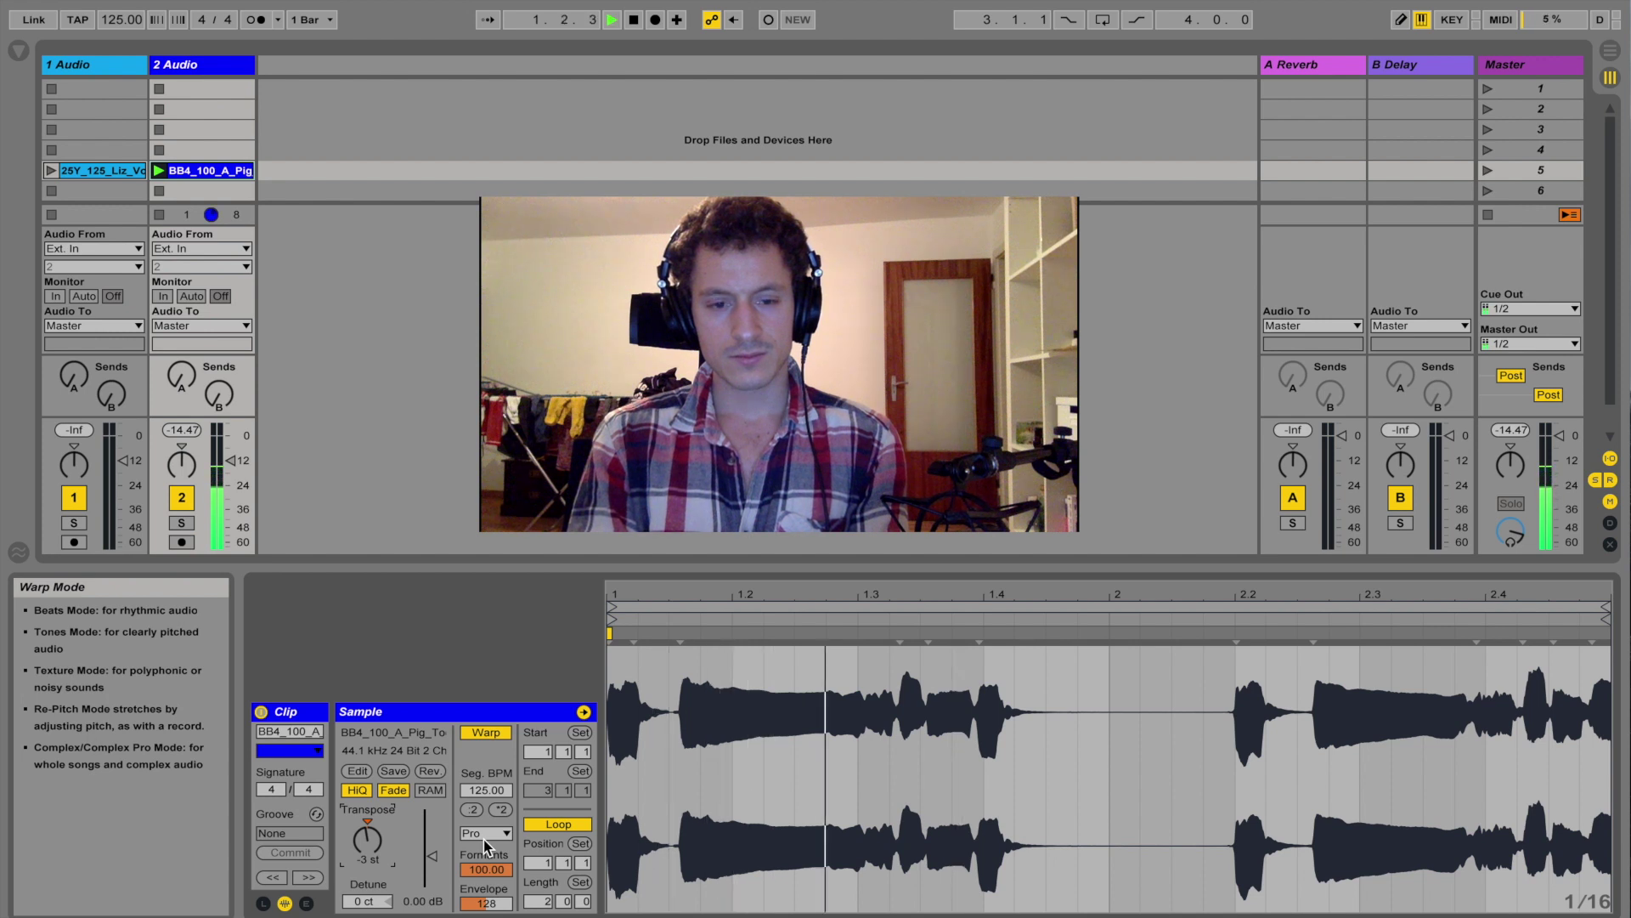
Switch the BB4 clip's warp mode to Complex and audition it at -3 st.
{"action": "left_click", "coordinate": [484, 837]}
{"action": "left_click", "coordinate": [481, 913]}
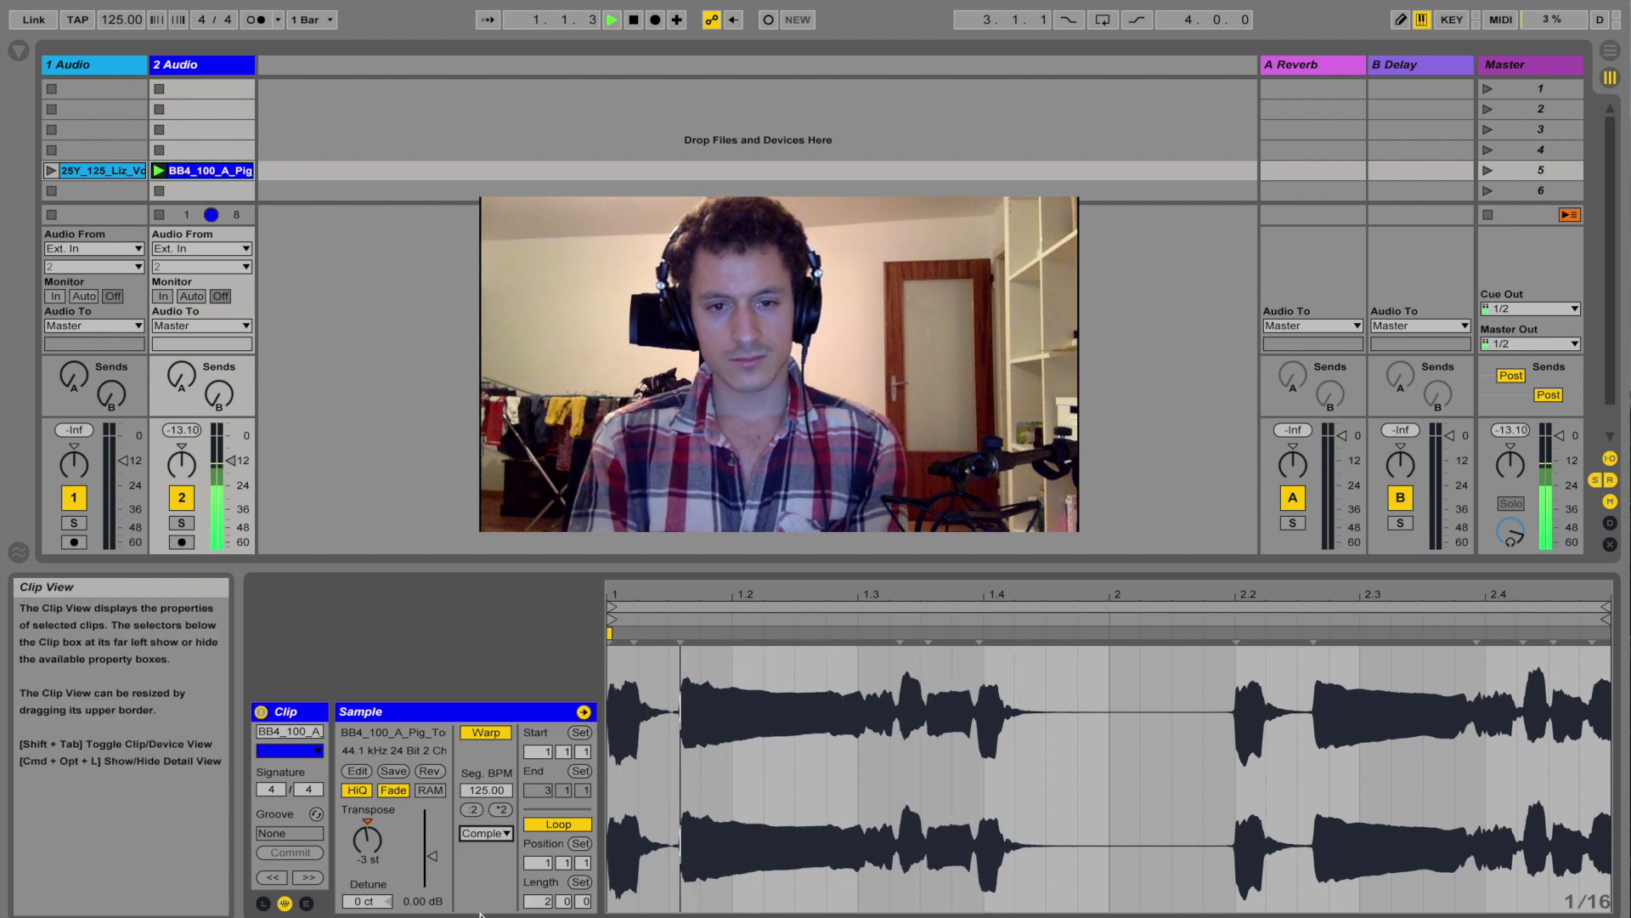
{"action": "key", "text": "space"}
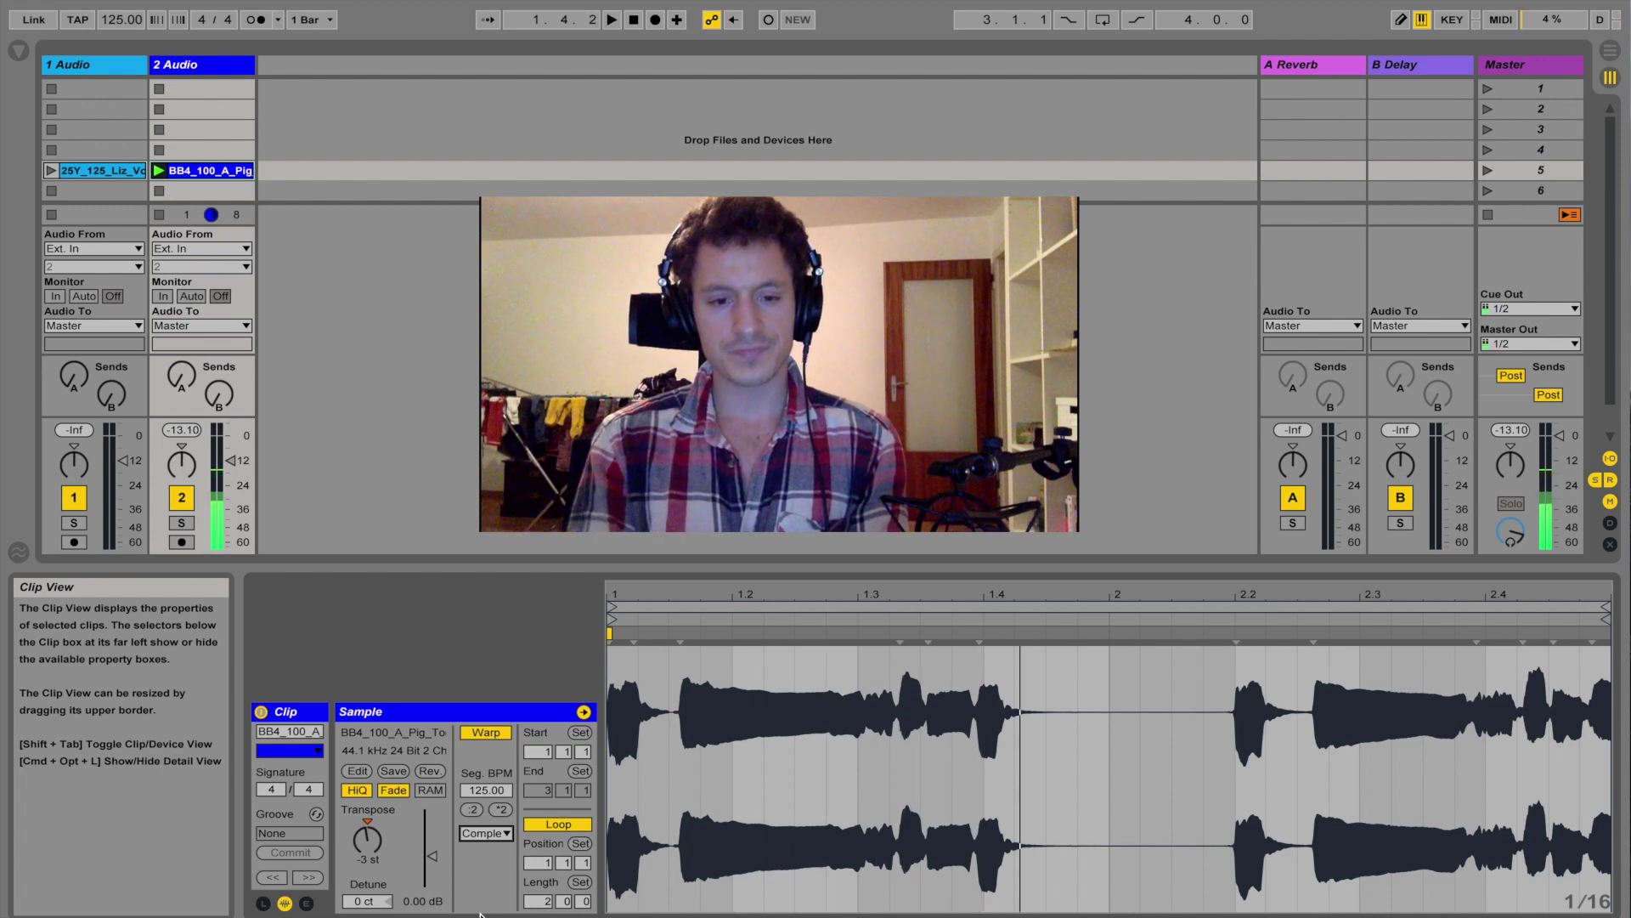
Audition the BB4 clip at -3 st in Complex Pro again and return it to Complex.
{"action": "left_click", "coordinate": [486, 835]}
{"action": "left_click", "coordinate": [488, 915]}
{"action": "key", "text": "space"}
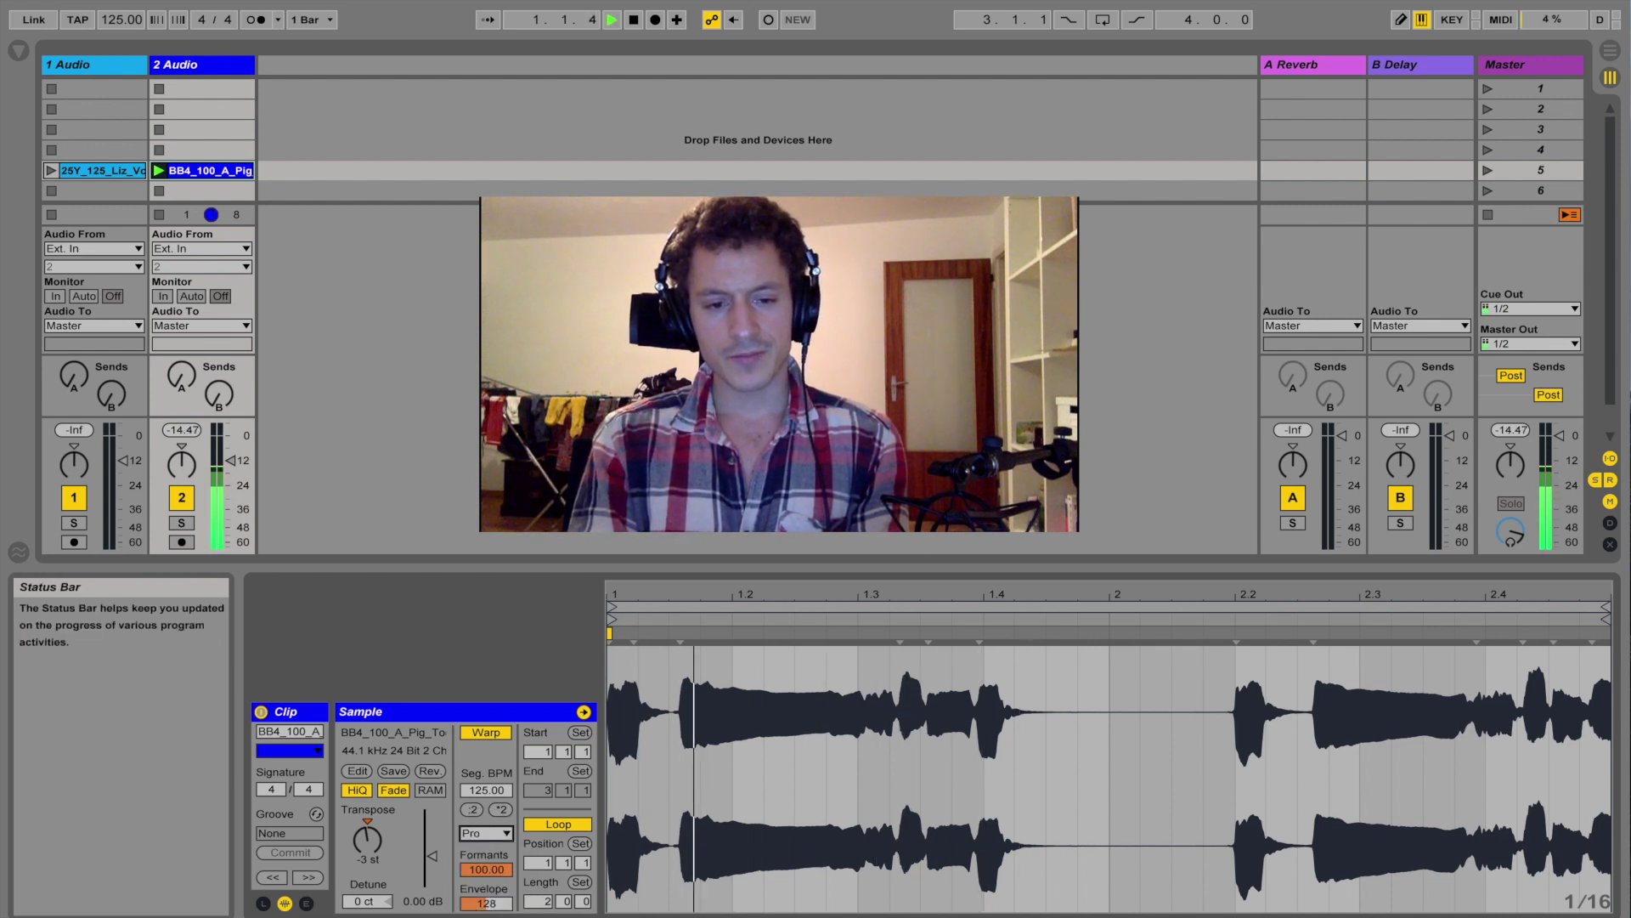
{"action": "left_click", "coordinate": [486, 832]}
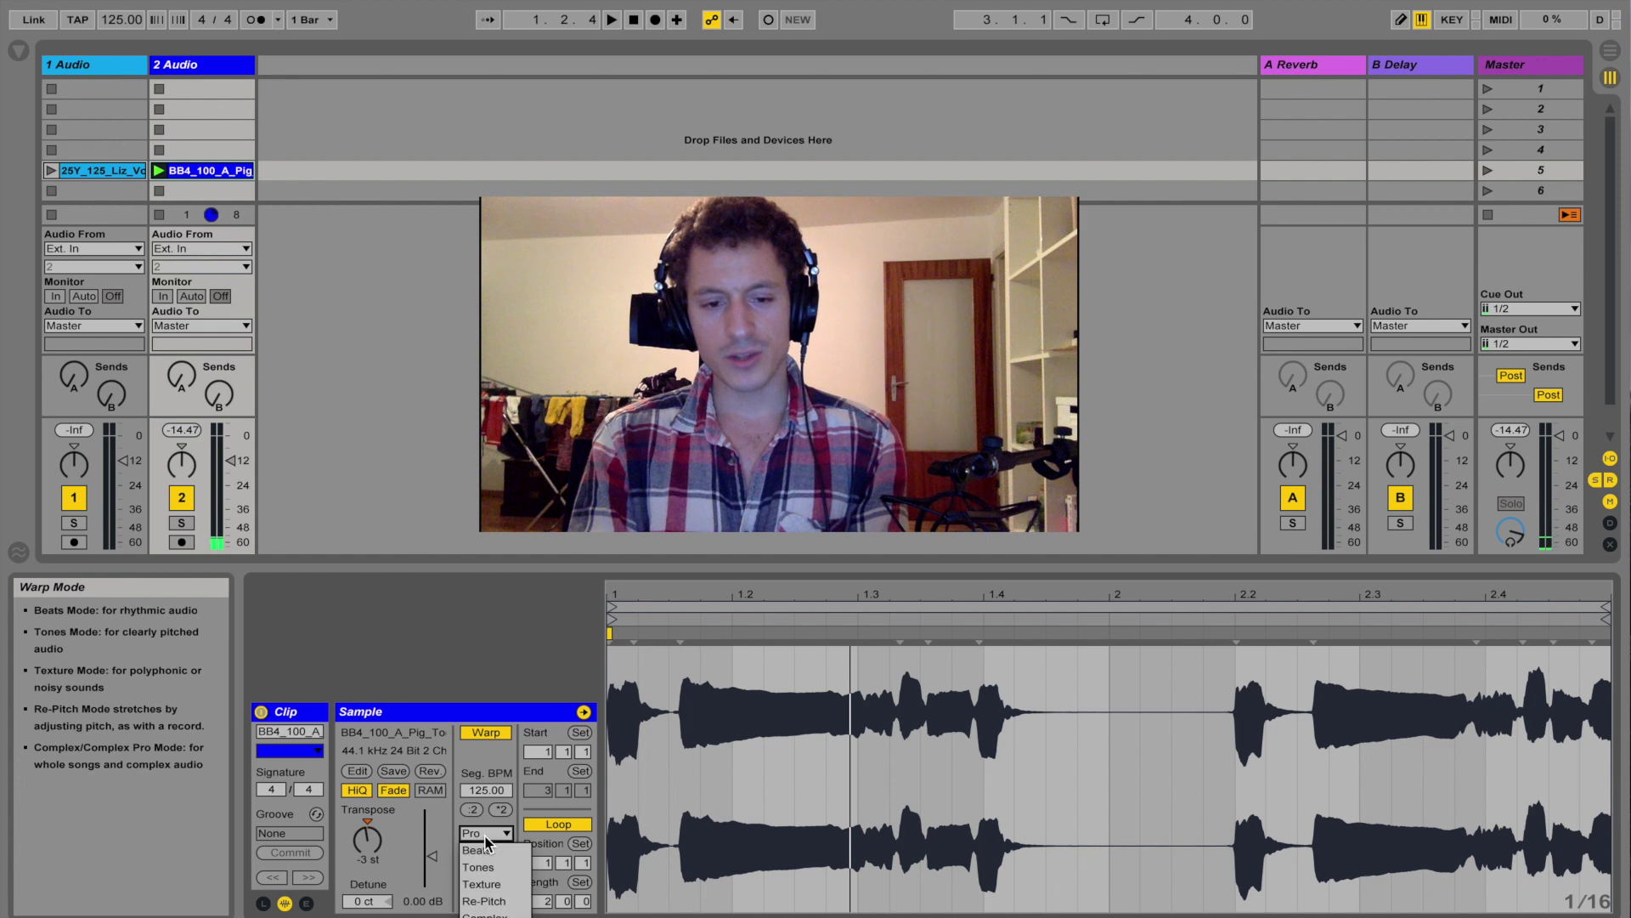
{"action": "left_click", "coordinate": [502, 916]}
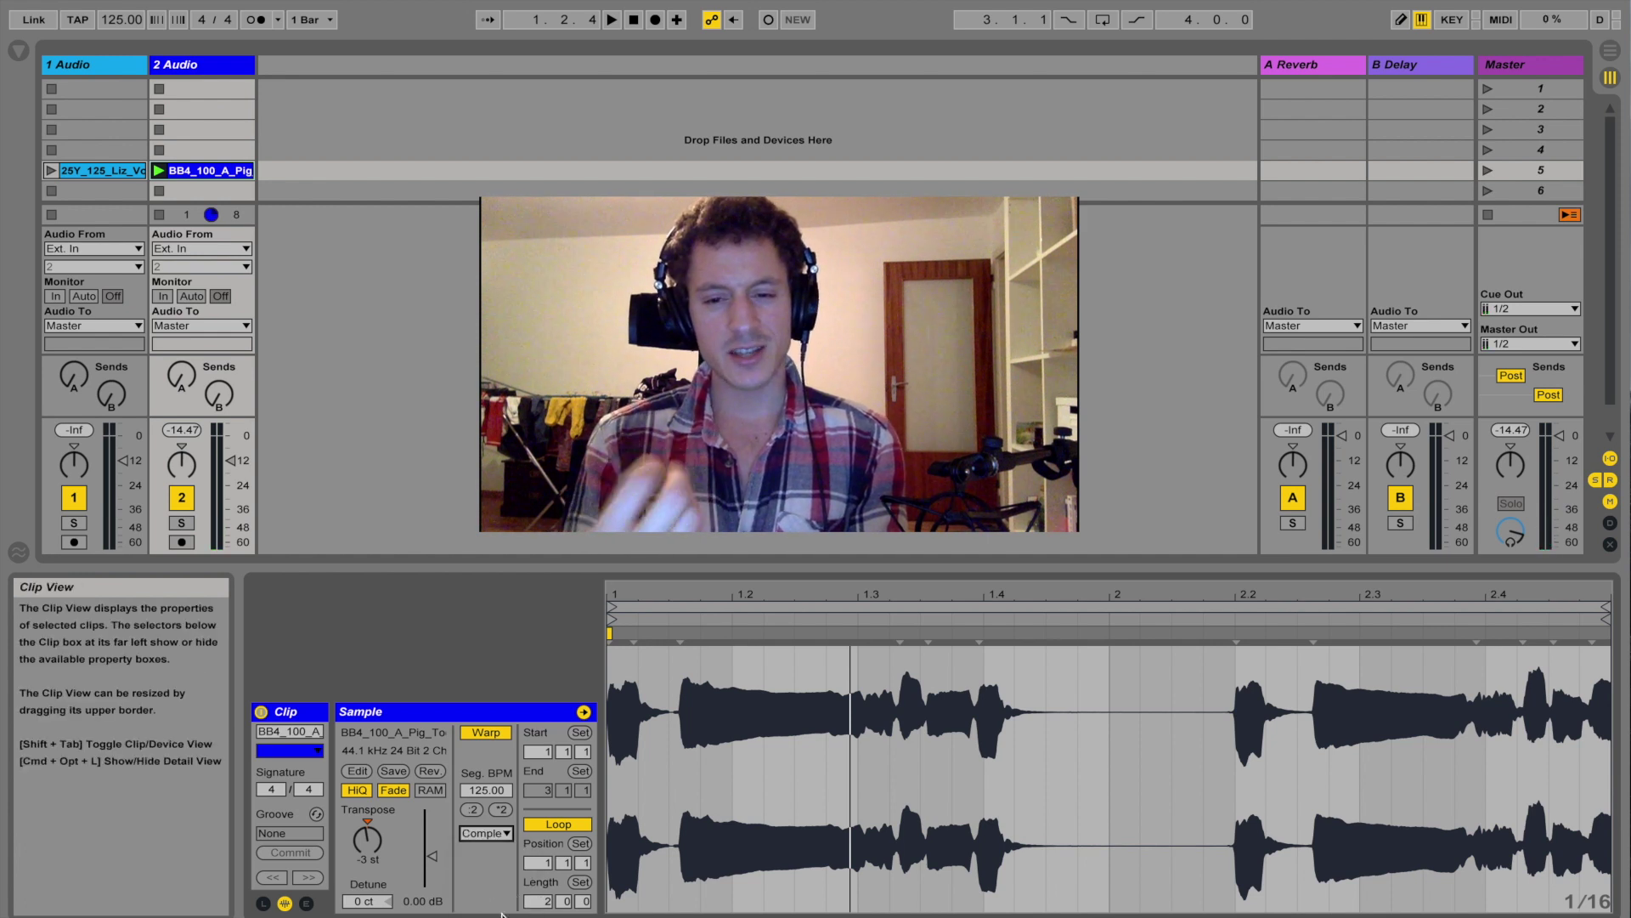
Reset the BB4 clip's transposition to 0 st and audition it in Complex Pro.
{"action": "left_click", "coordinate": [367, 839]}
{"action": "key", "text": "Delete"}
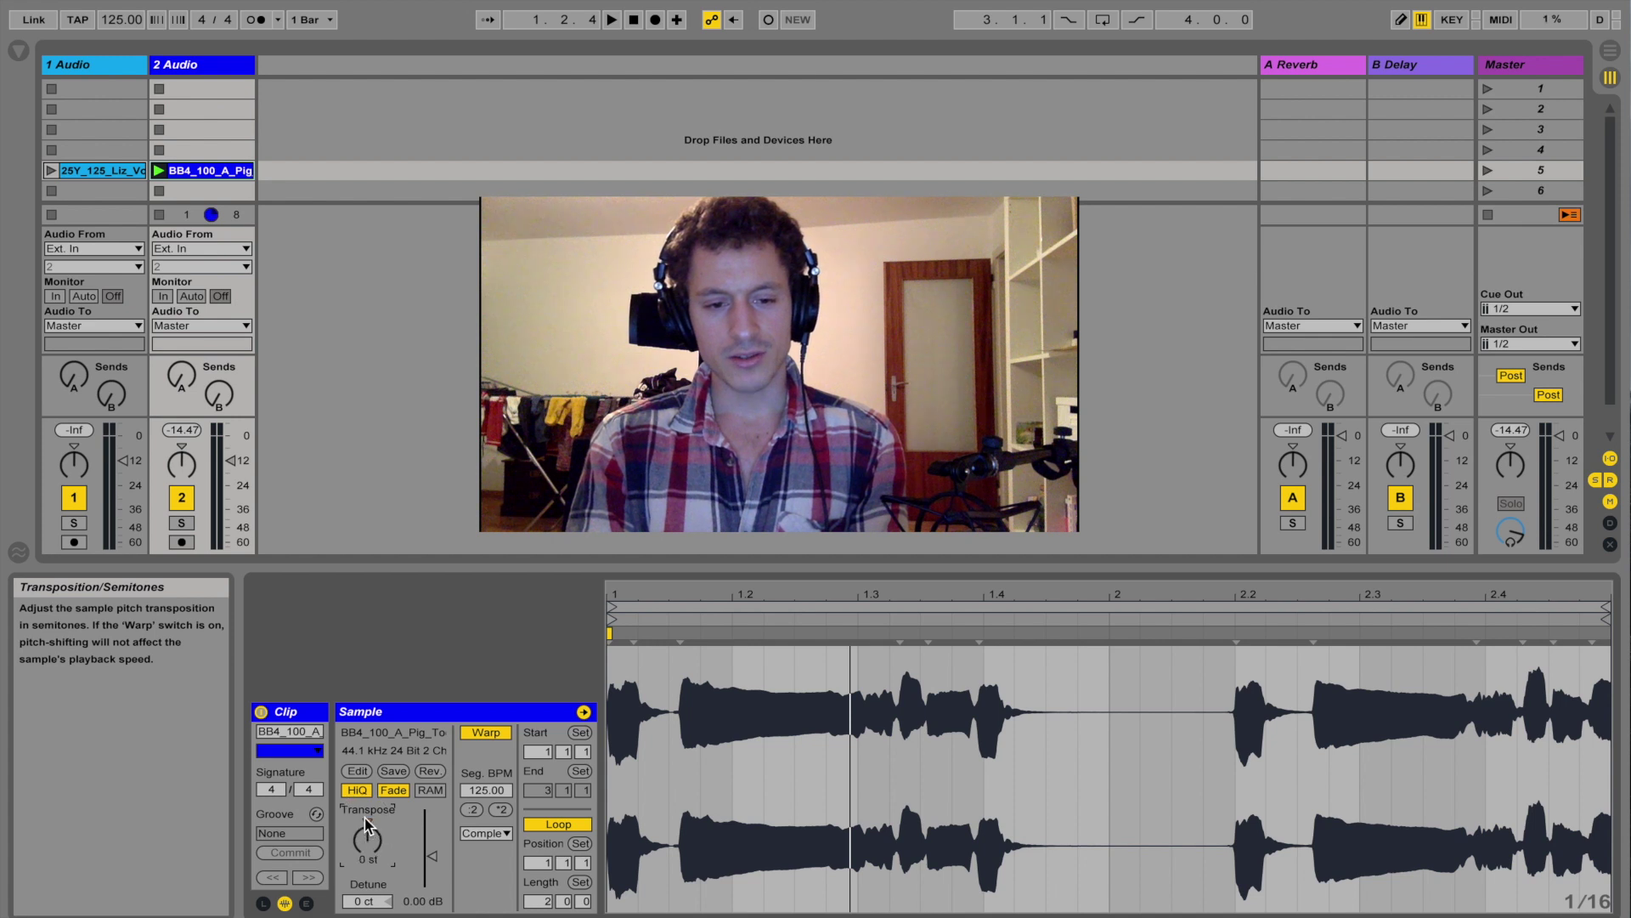
{"action": "left_click", "coordinate": [486, 833]}
{"action": "left_click", "coordinate": [493, 915]}
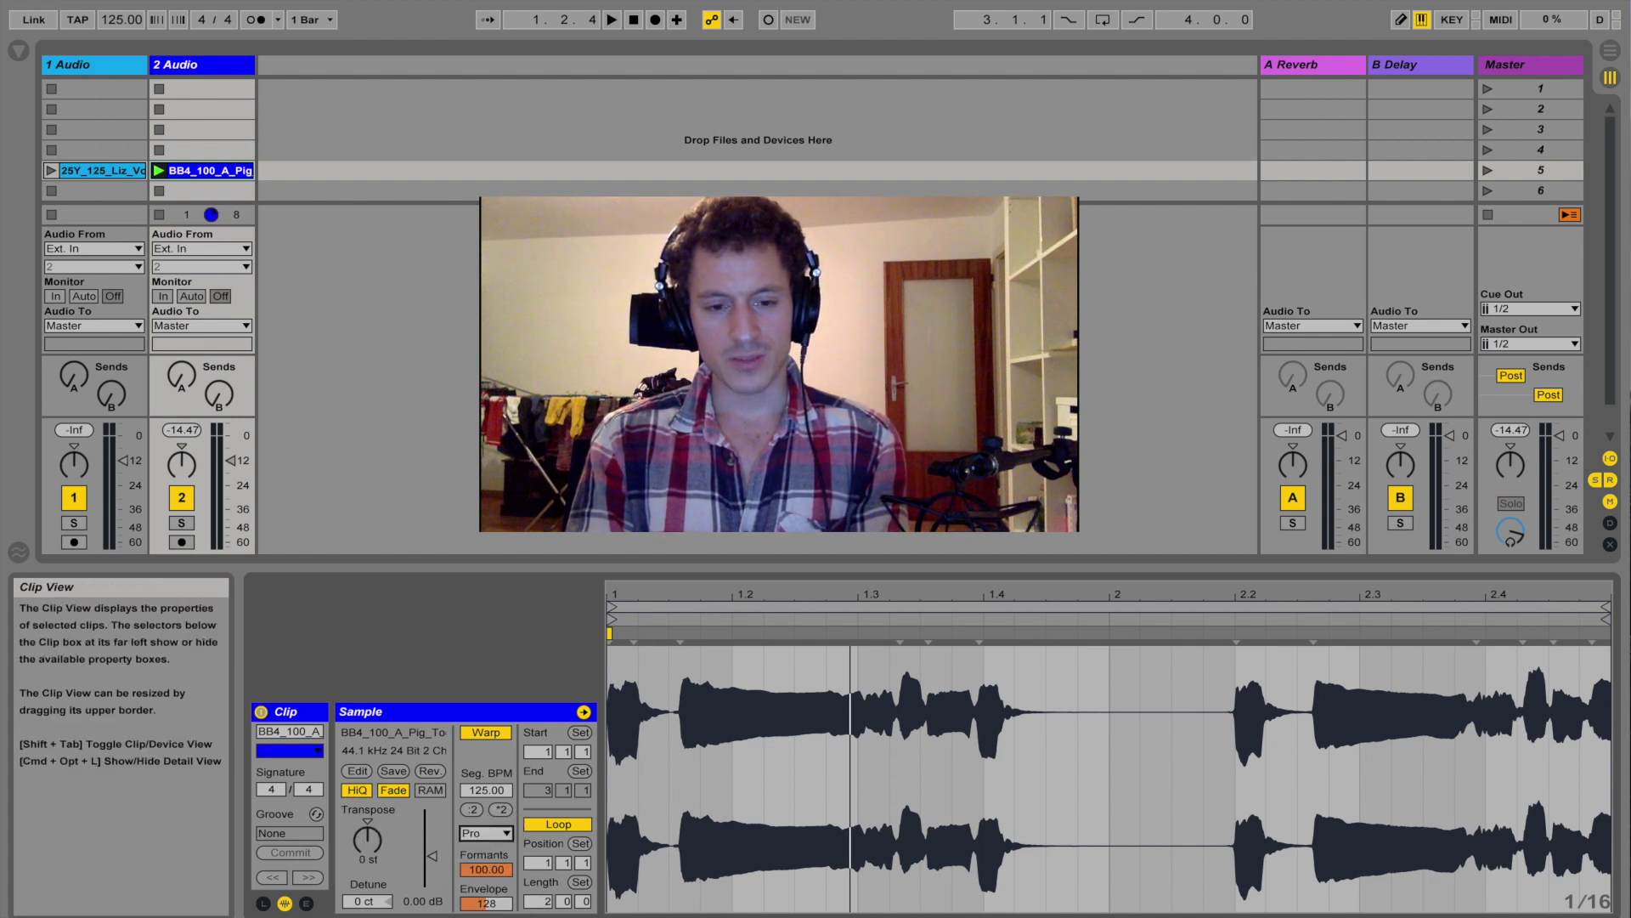
{"action": "key", "text": "space"}
Set the BB4 clip's transposition to -3 st and compare it in Complex Pro and Complex, ending on Complex.
{"action": "left_click_drag", "start_coordinate": [367, 839], "coordinate": [367, 858]}
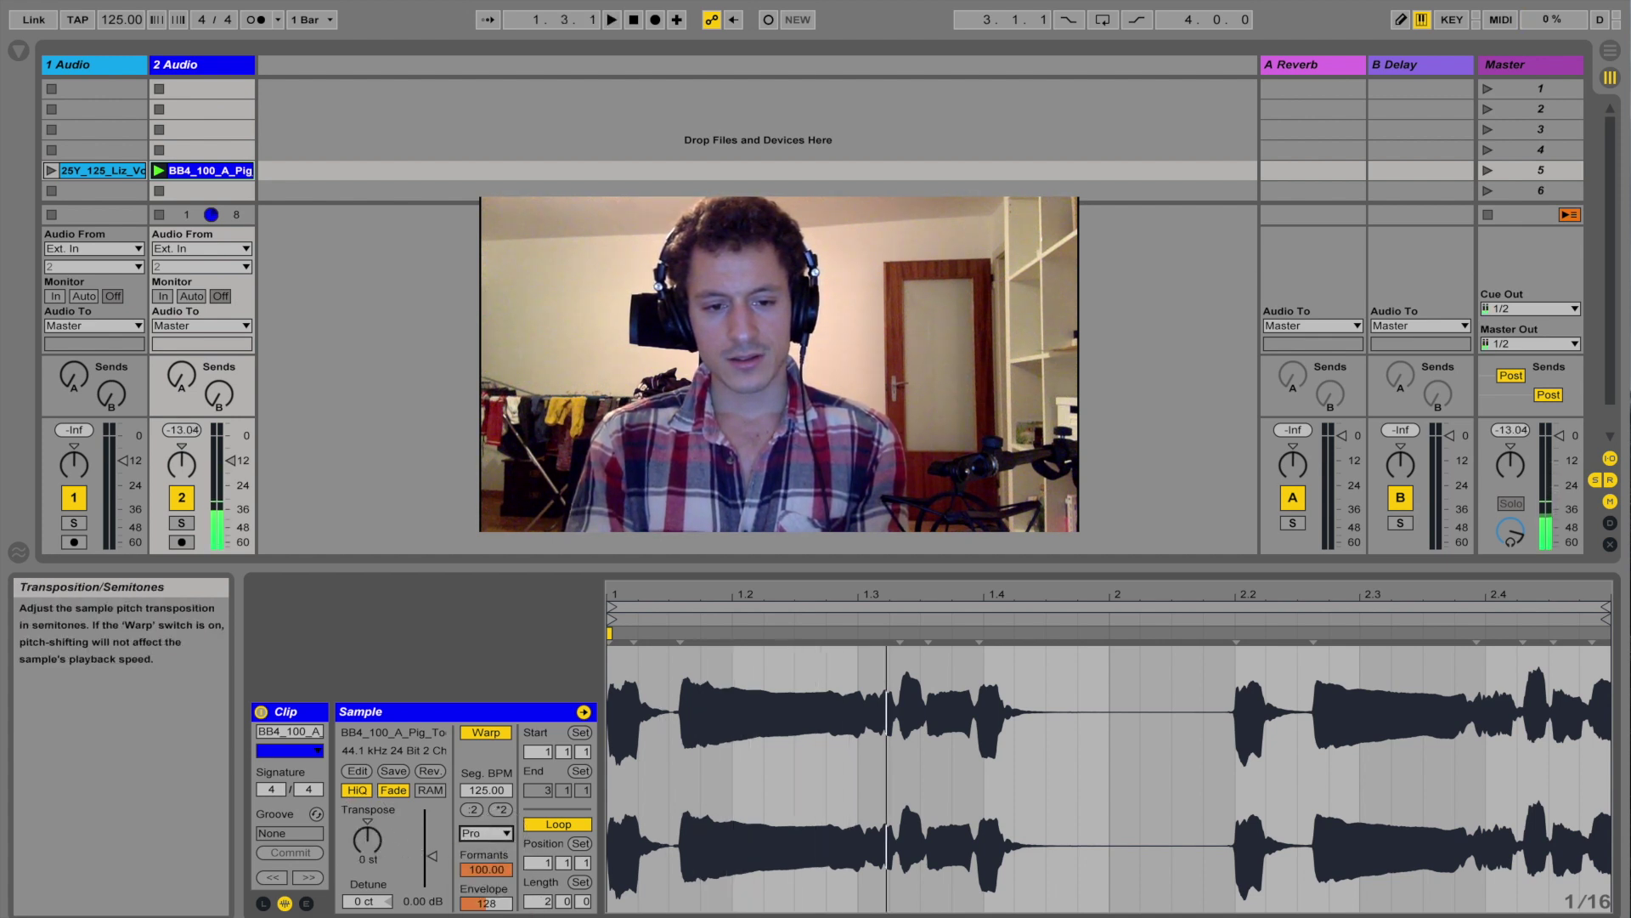
{"action": "key", "text": "space"}
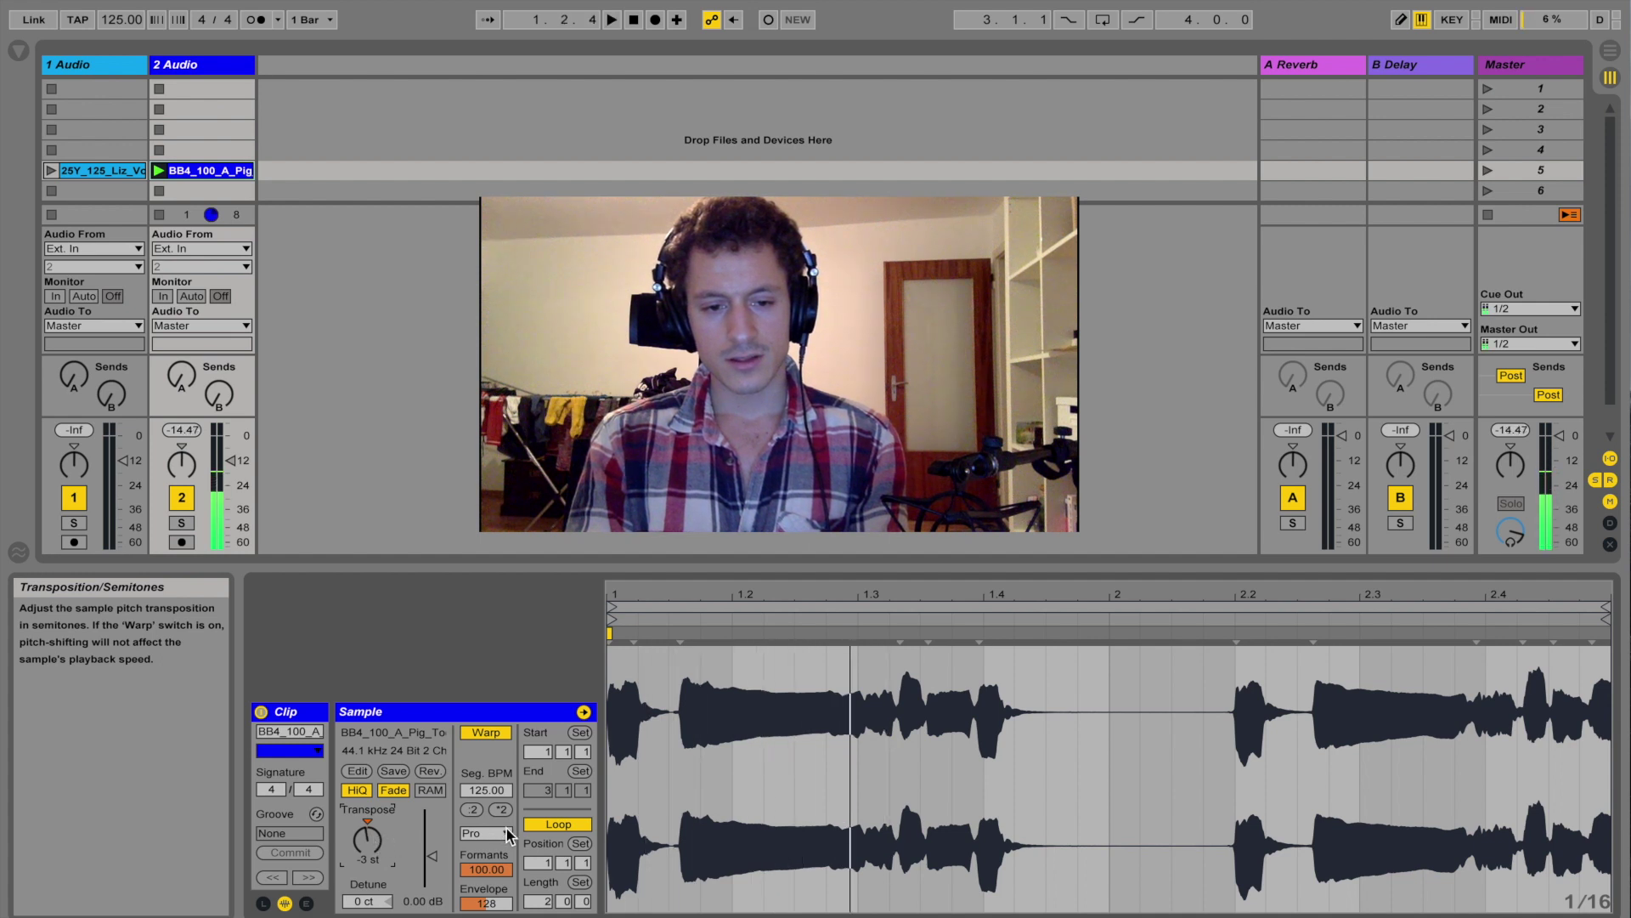
{"action": "left_click", "coordinate": [489, 833]}
{"action": "left_click", "coordinate": [493, 915]}
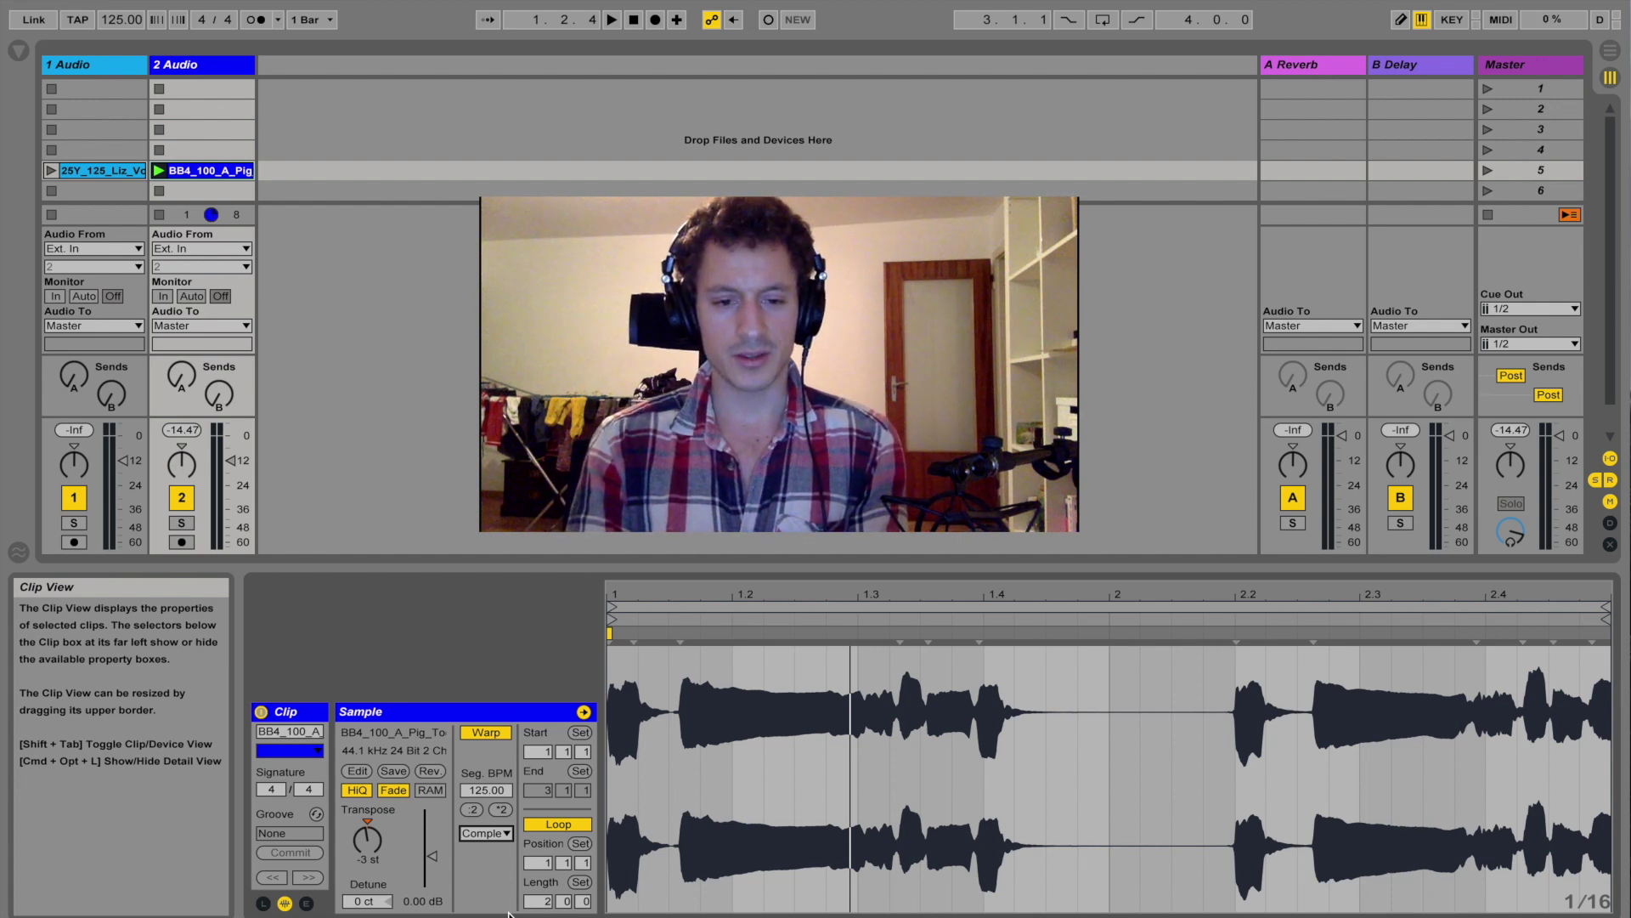
{"action": "key", "text": "space"}
Set the BB4 clip's transposition to -8 st and audition it in Complex mode.
{"action": "left_click_drag", "start_coordinate": [350, 833], "coordinate": [351, 850]}
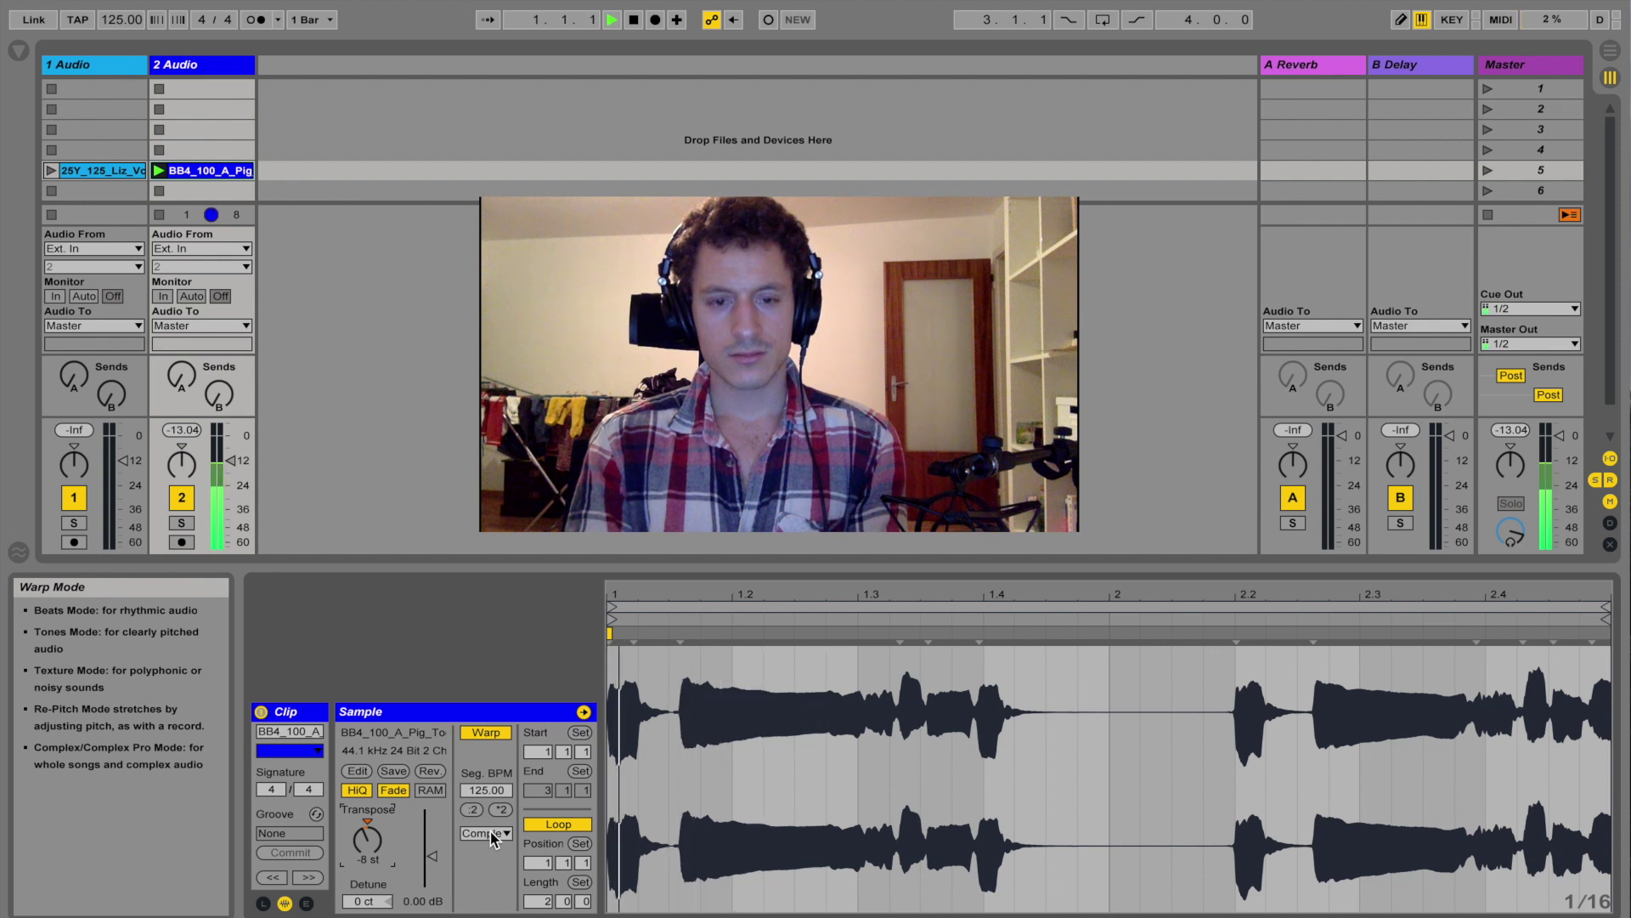
{"action": "key", "text": "space"}
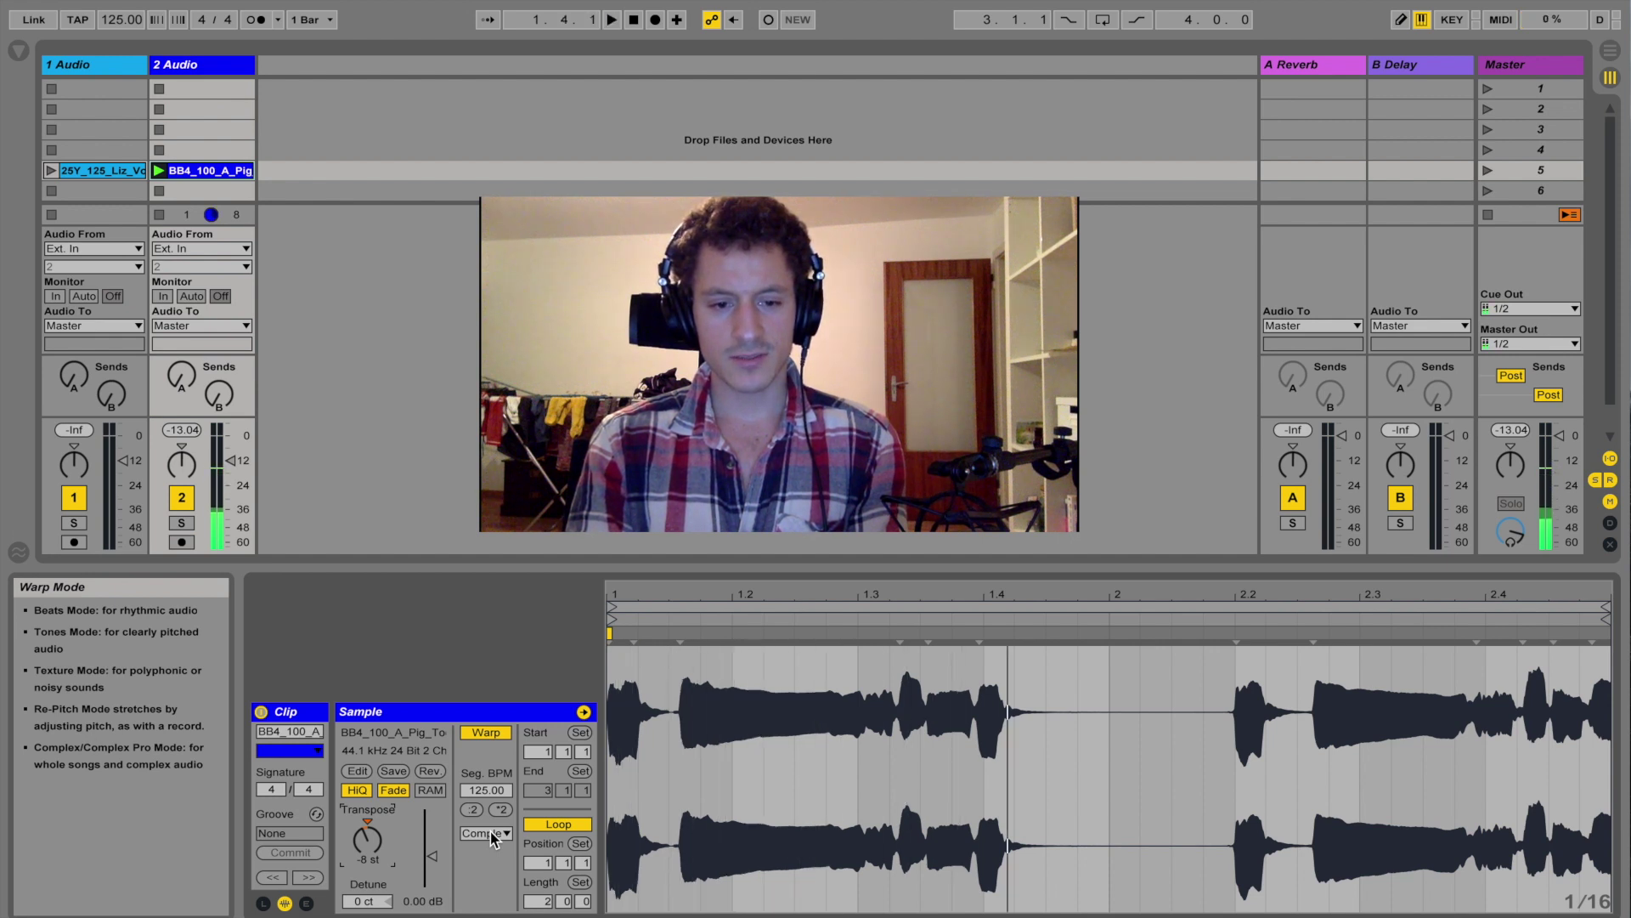
{"action": "key", "text": "space"}
Set the BB4 clip's warp mode to Complex Pro and audition it at -8 st.
{"action": "left_click", "coordinate": [493, 834]}
{"action": "left_click", "coordinate": [498, 915]}
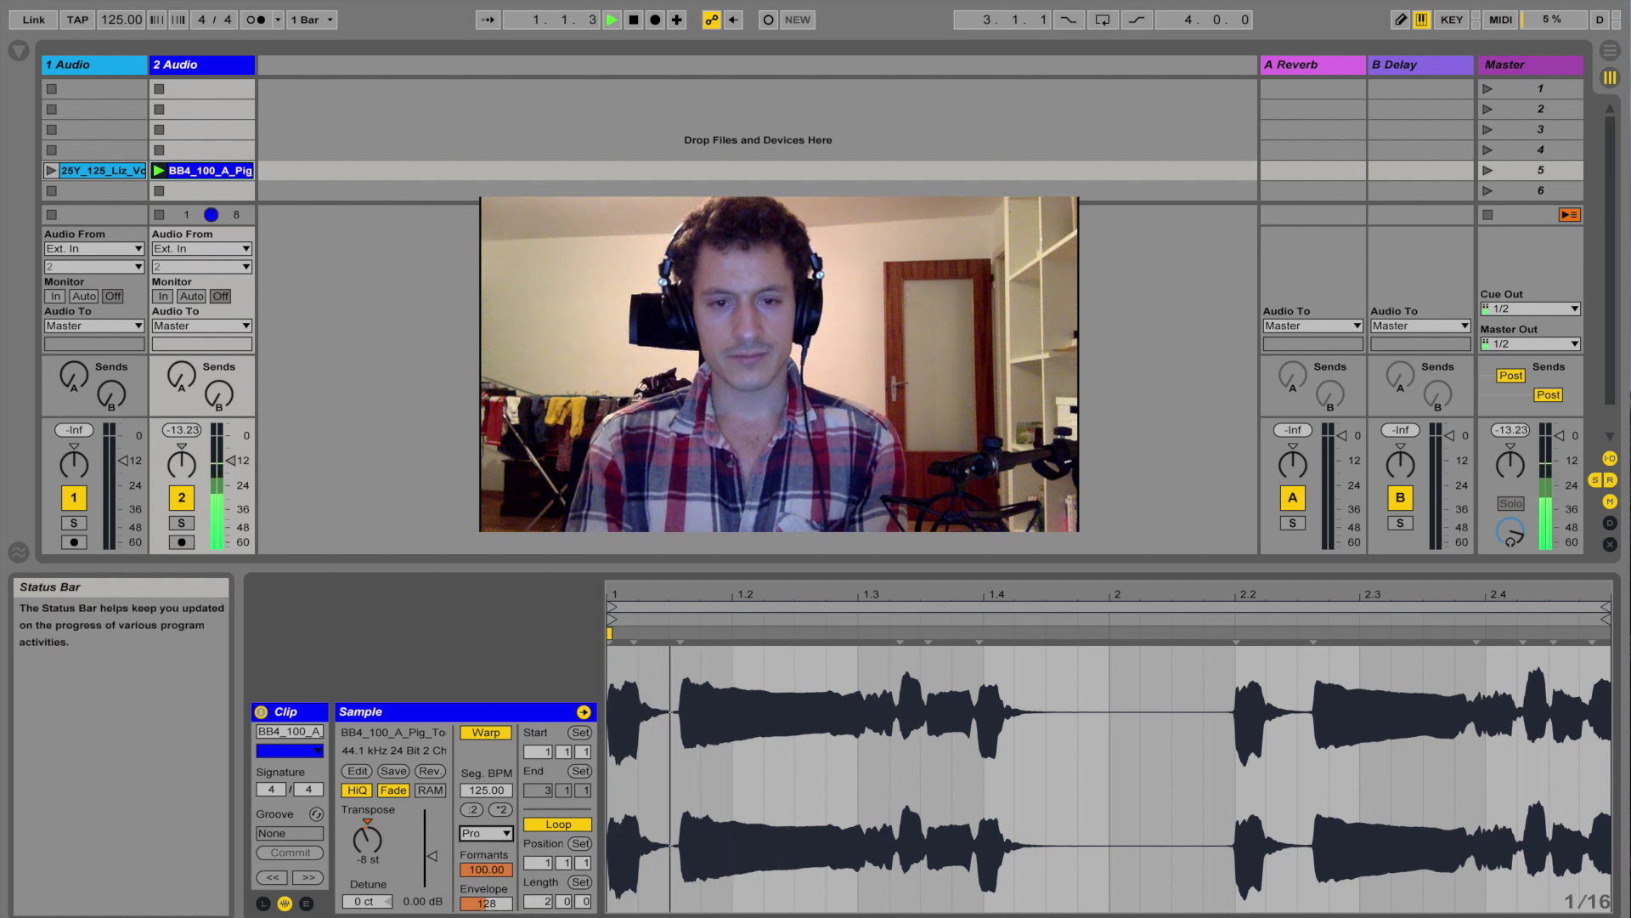
{"action": "key", "text": "space"}
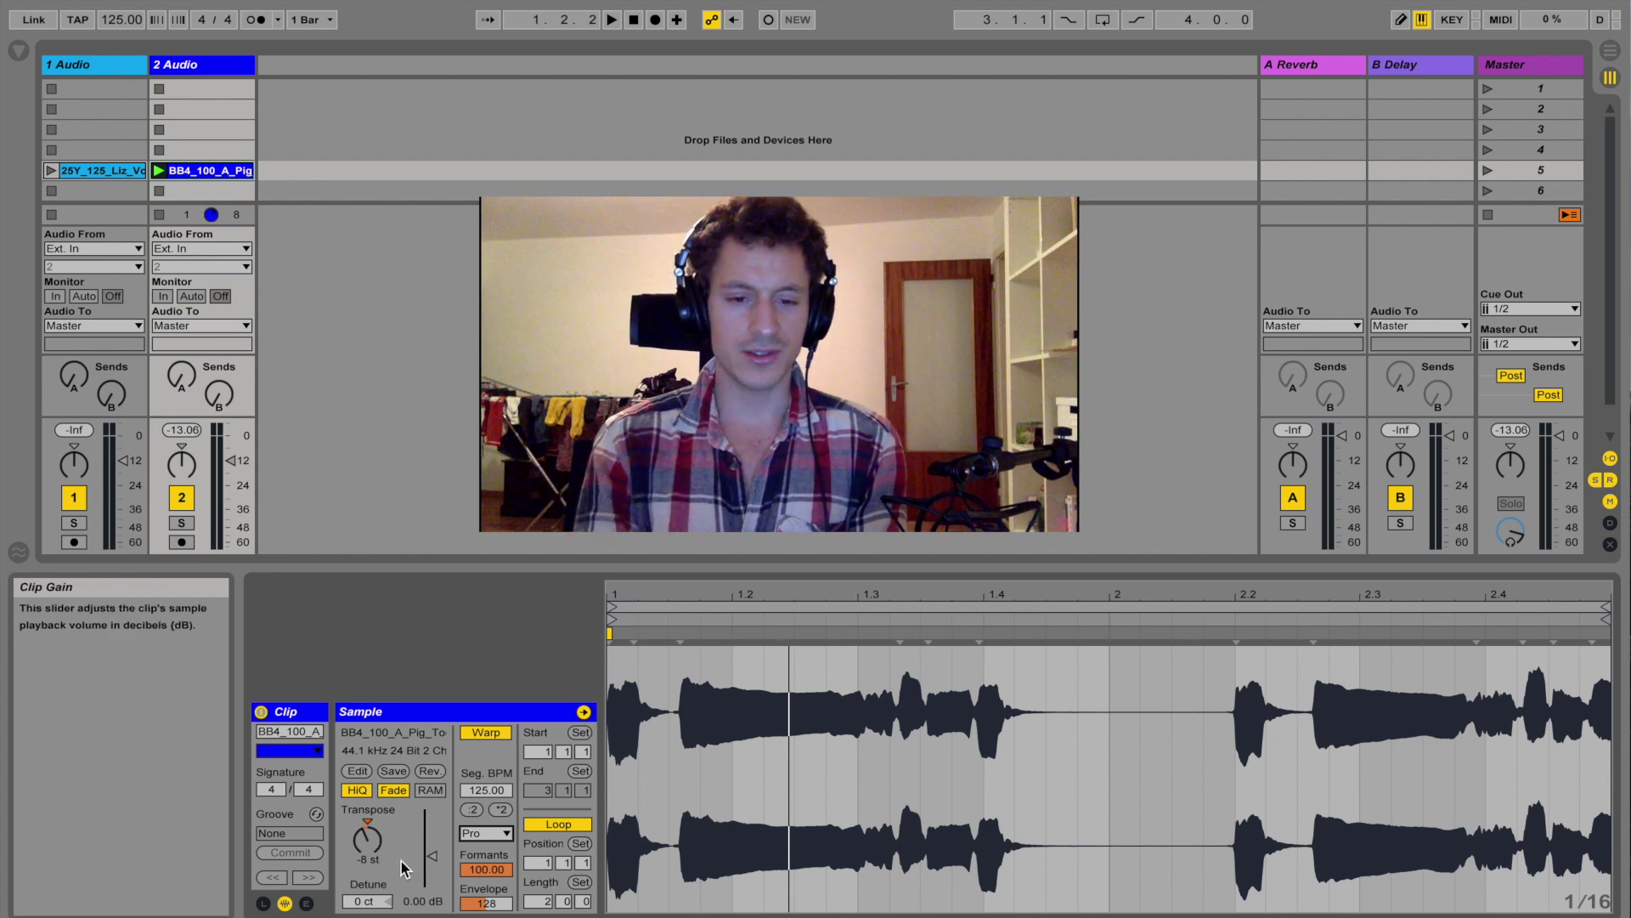
Audition the BB4 clip at -8 st with Formants at 0 and at 100, then lower Formants to about 66.
{"action": "left_click", "coordinate": [497, 867]}
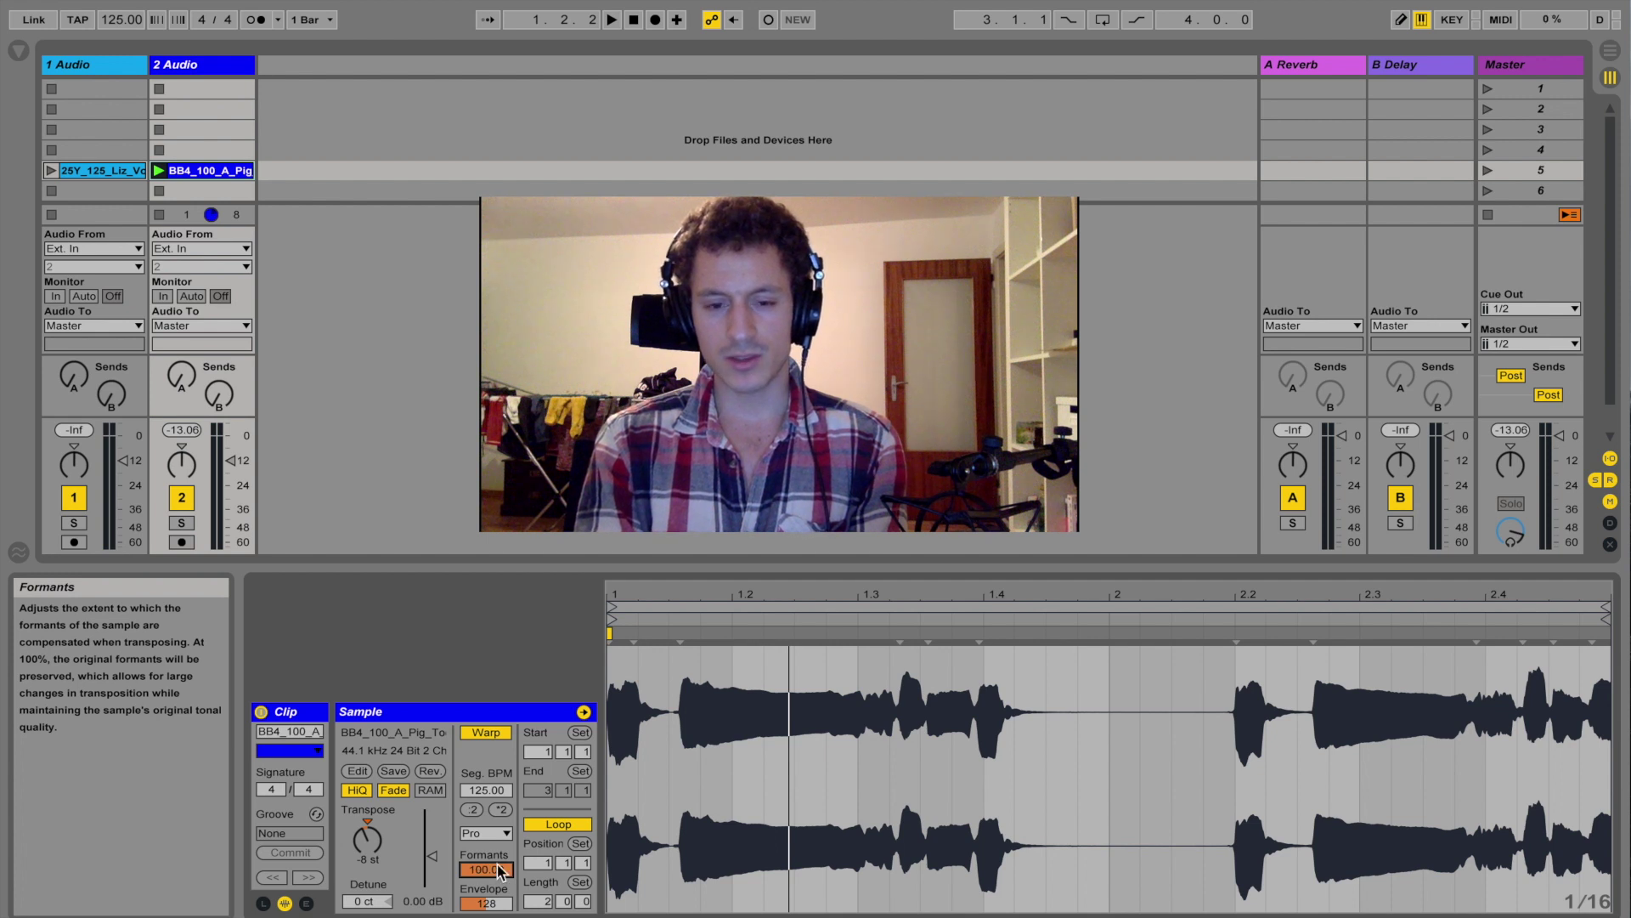
{"action": "key", "text": "space"}
{"action": "type", "text": "0"}
{"action": "key", "text": "Return"}
{"action": "type", "text": "100"}
{"action": "key", "text": "Return"}
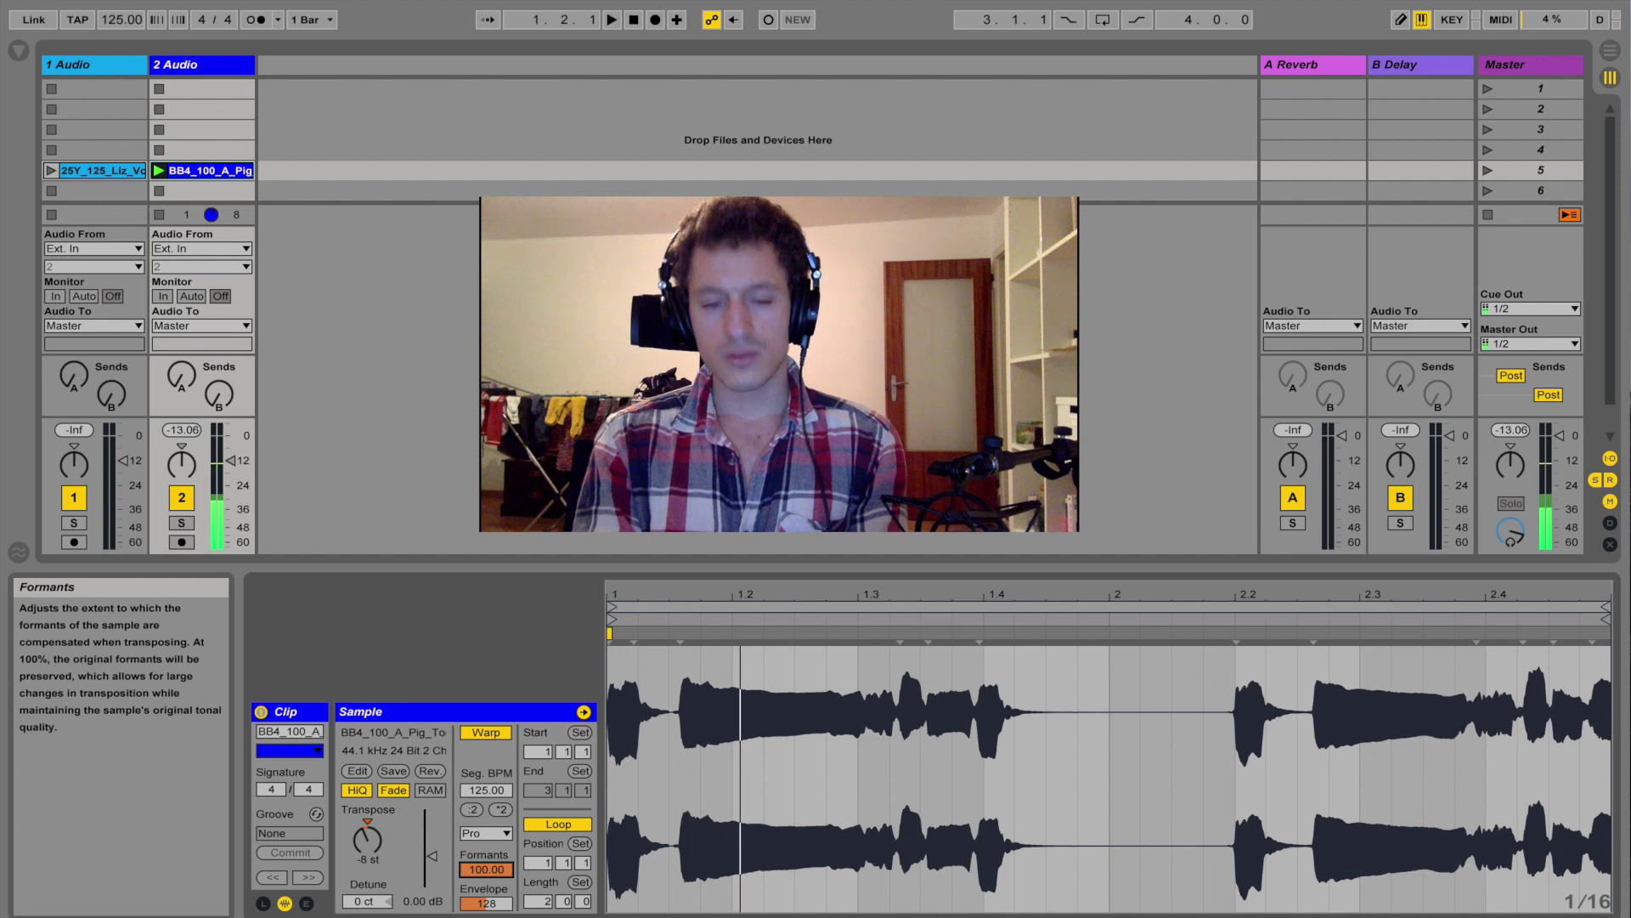
{"action": "mouse_move", "coordinate": [497, 867]}
{"action": "left_mouse_down"}
{"action": "mouse_move", "coordinate": [487, 903]}
{"action": "mouse_move", "coordinate": [487, 873]}
{"action": "left_mouse_up"}
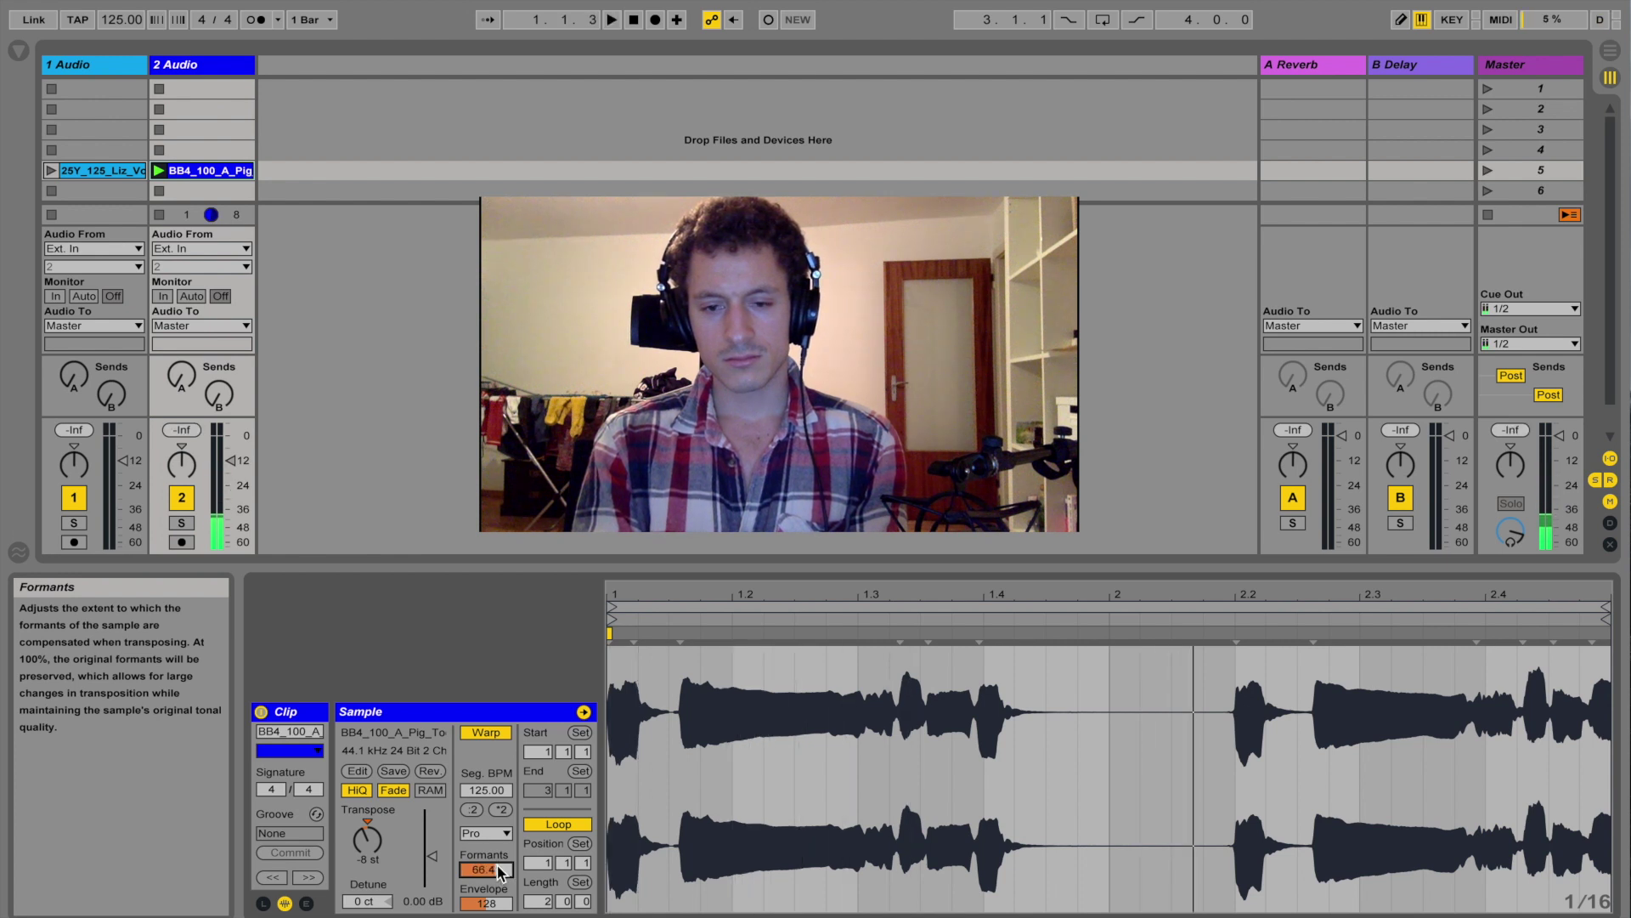